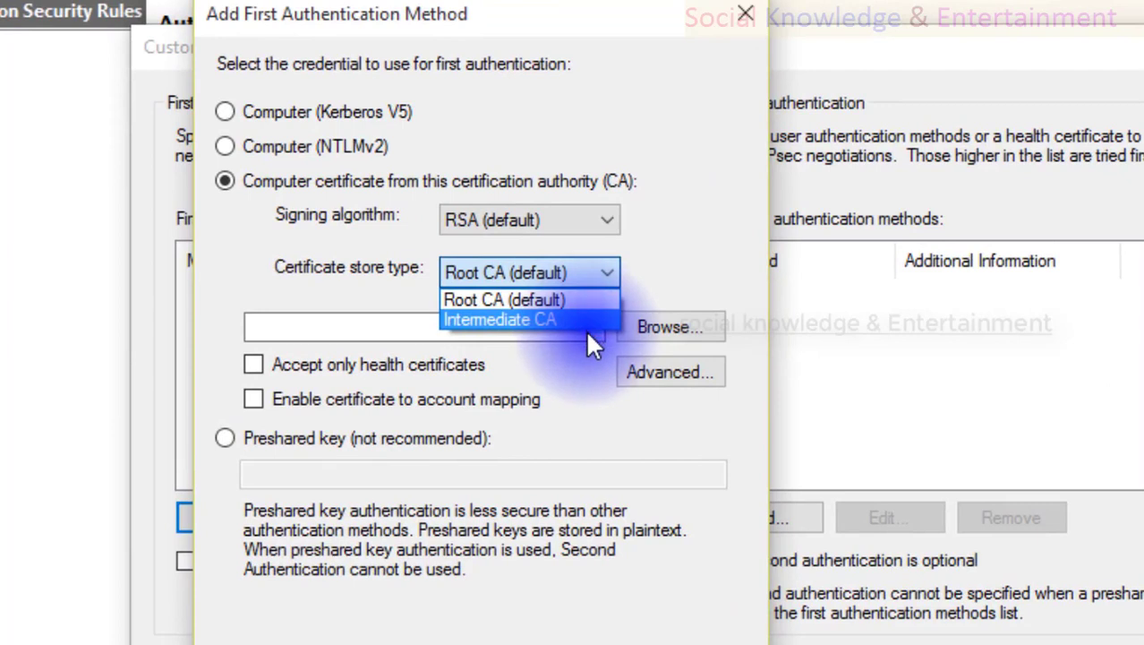
left_click(513, 262)
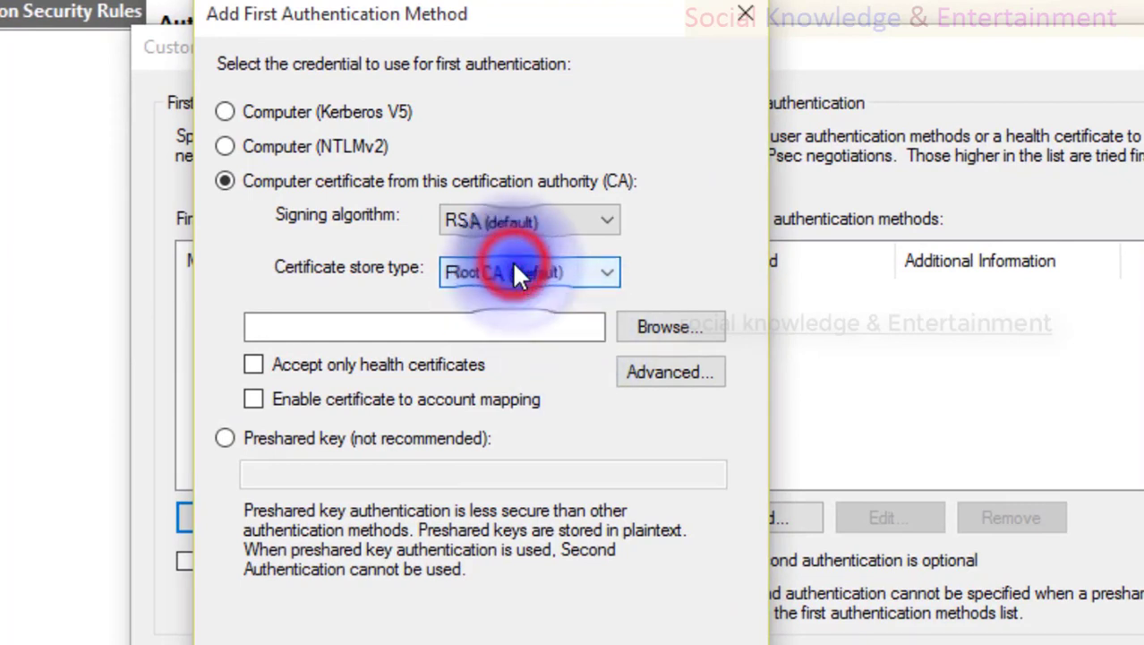
left_click(513, 262)
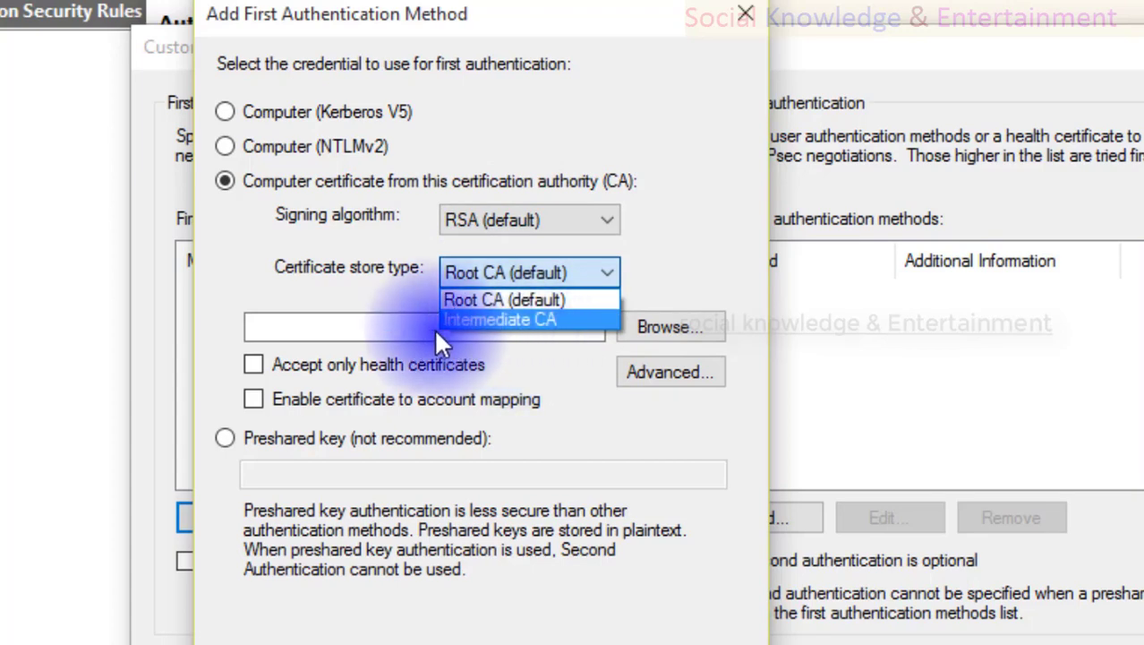
left_click(370, 325)
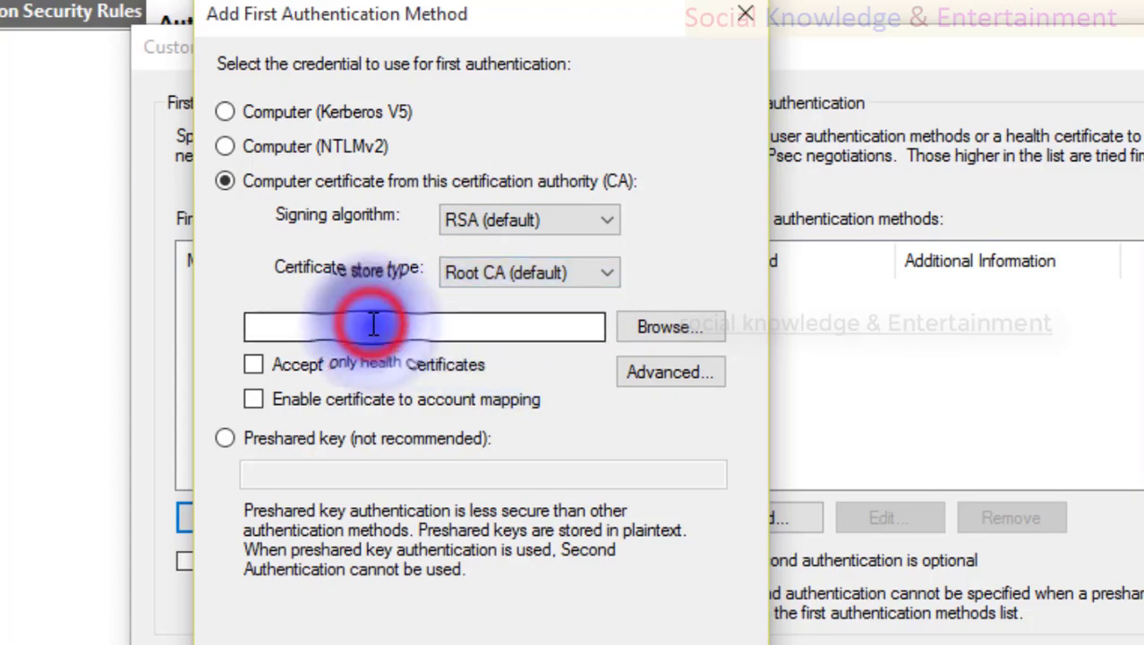
- Browse the list of root CA certificates available for IPsec authentication from start to end and back
left_click(637, 327)
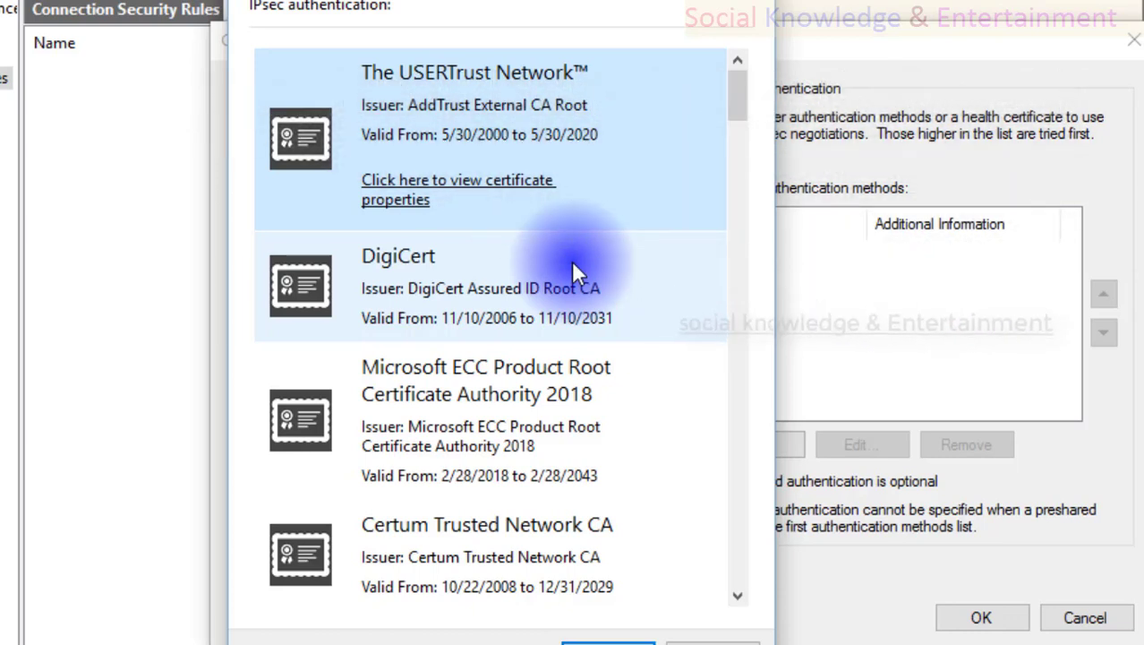
scroll(564, 264, "down", 6)
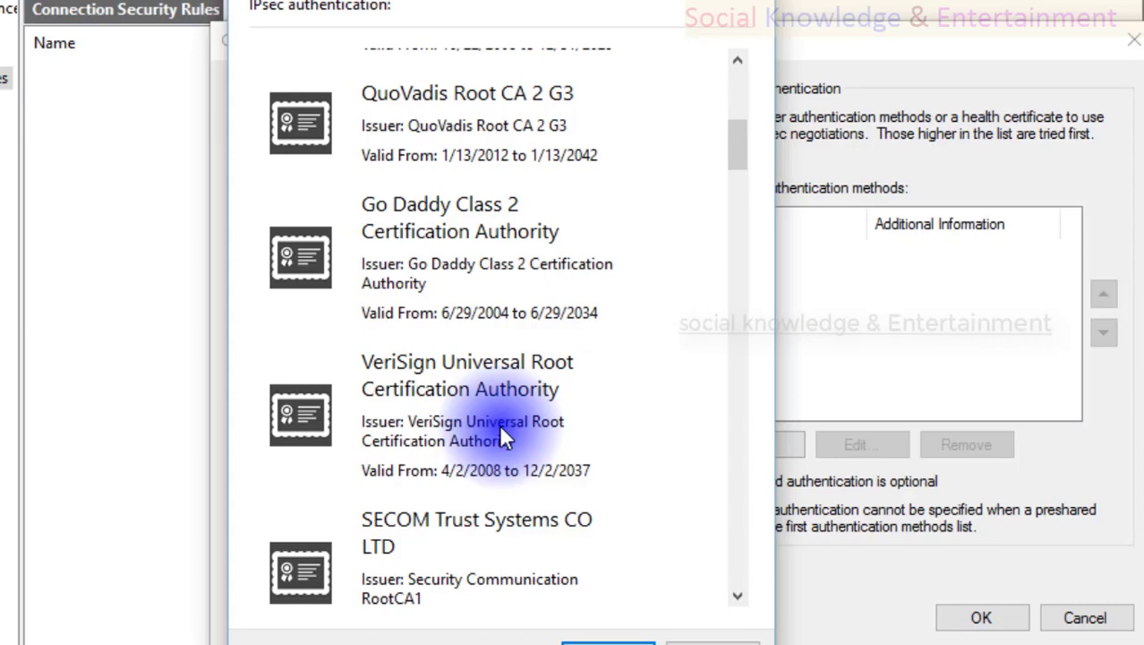
scroll(499, 421, "down", 10)
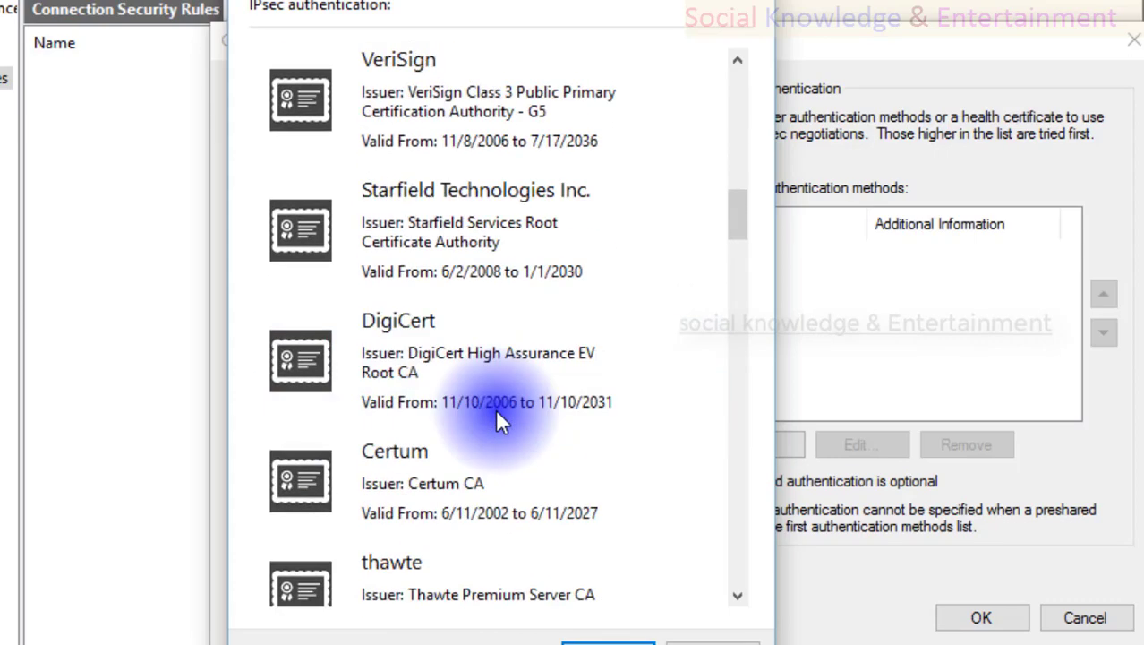
scroll(498, 421, "down", 15)
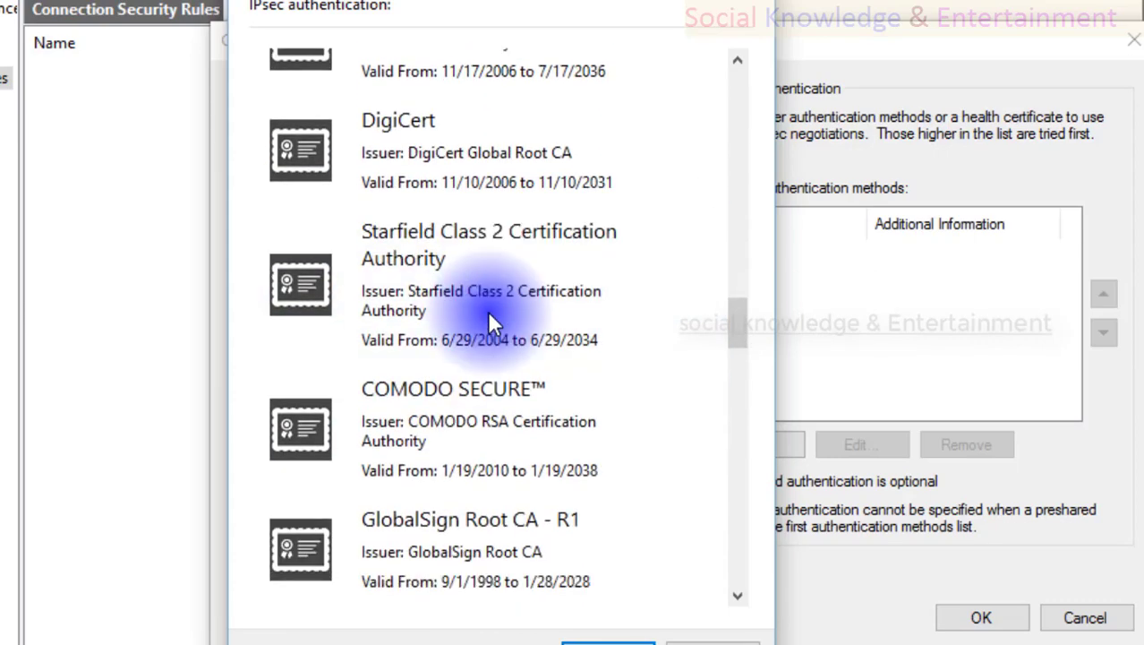
scroll(490, 321, "down", 15)
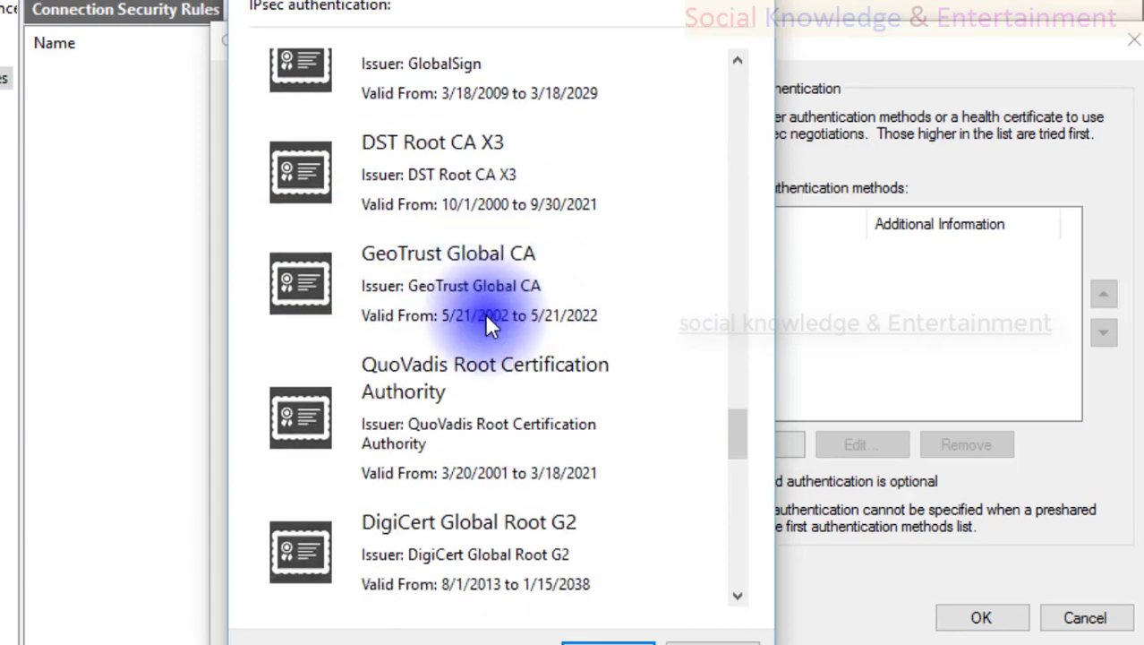
scroll(486, 316, "down", 15)
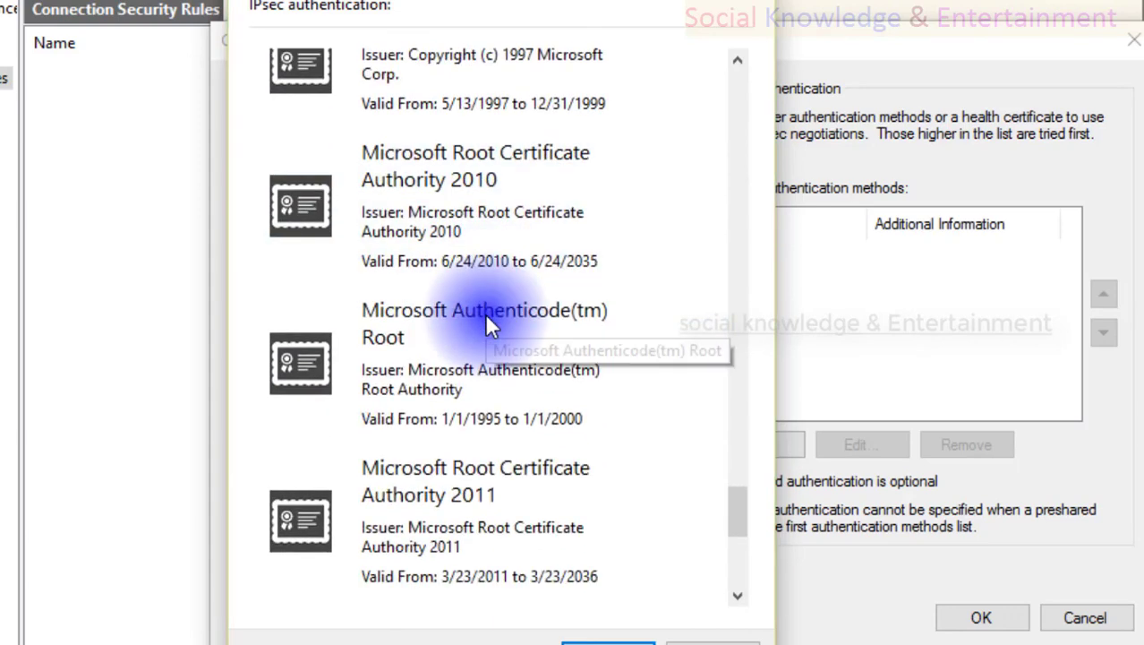
scroll(484, 312, "down", 6)
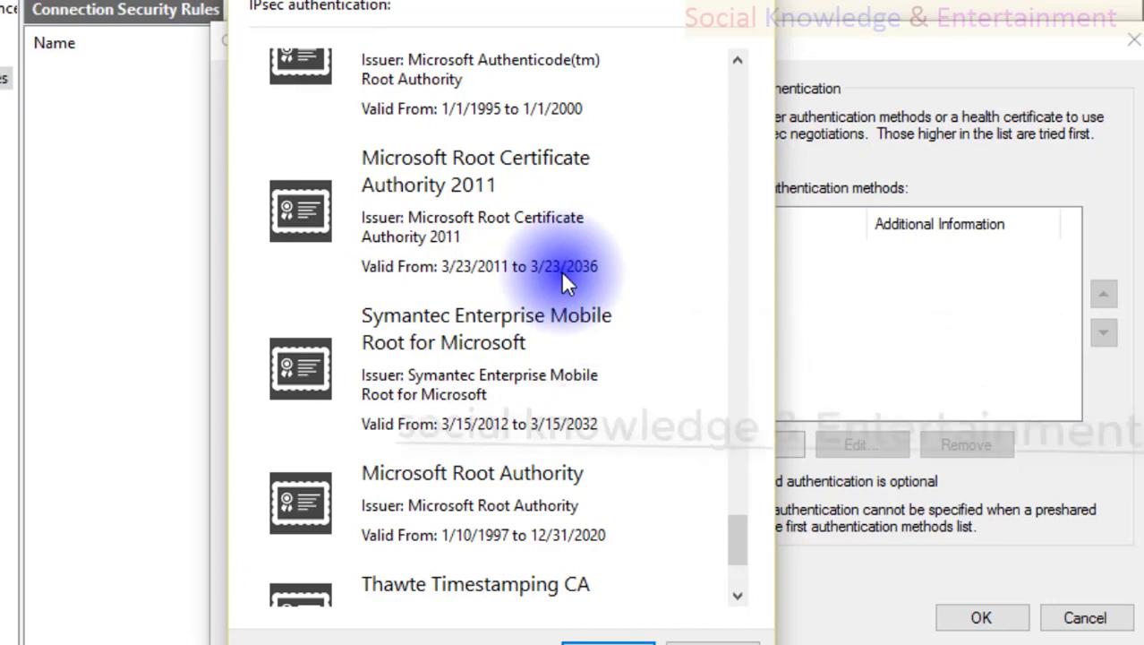
scroll(560, 270, "down", 2)
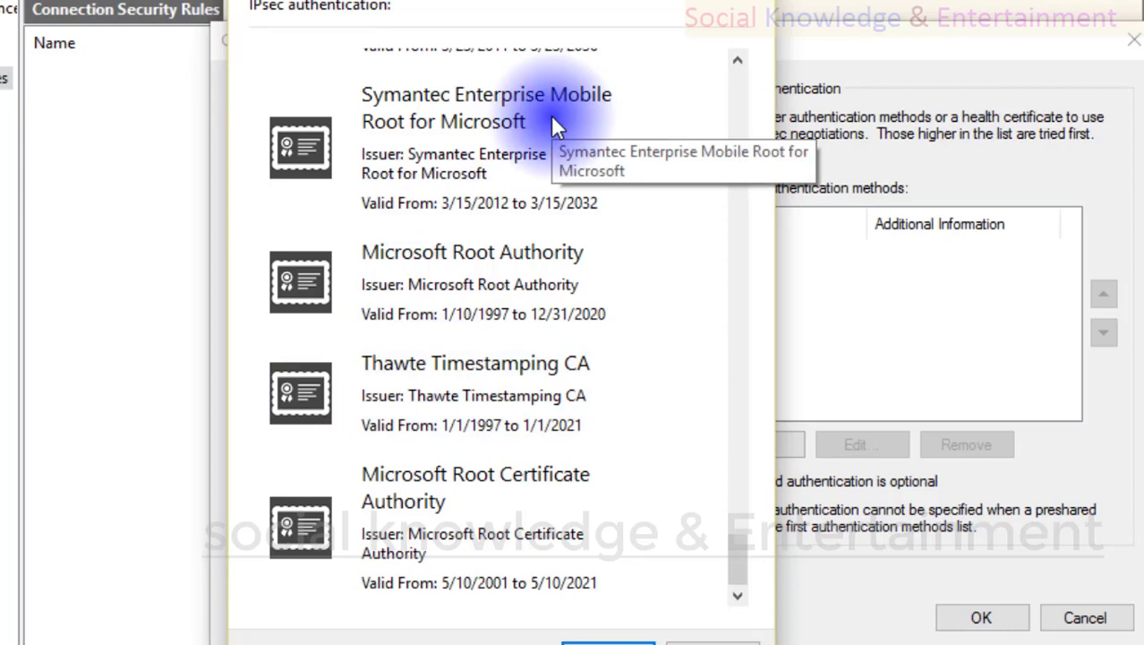
left_click(484, 281)
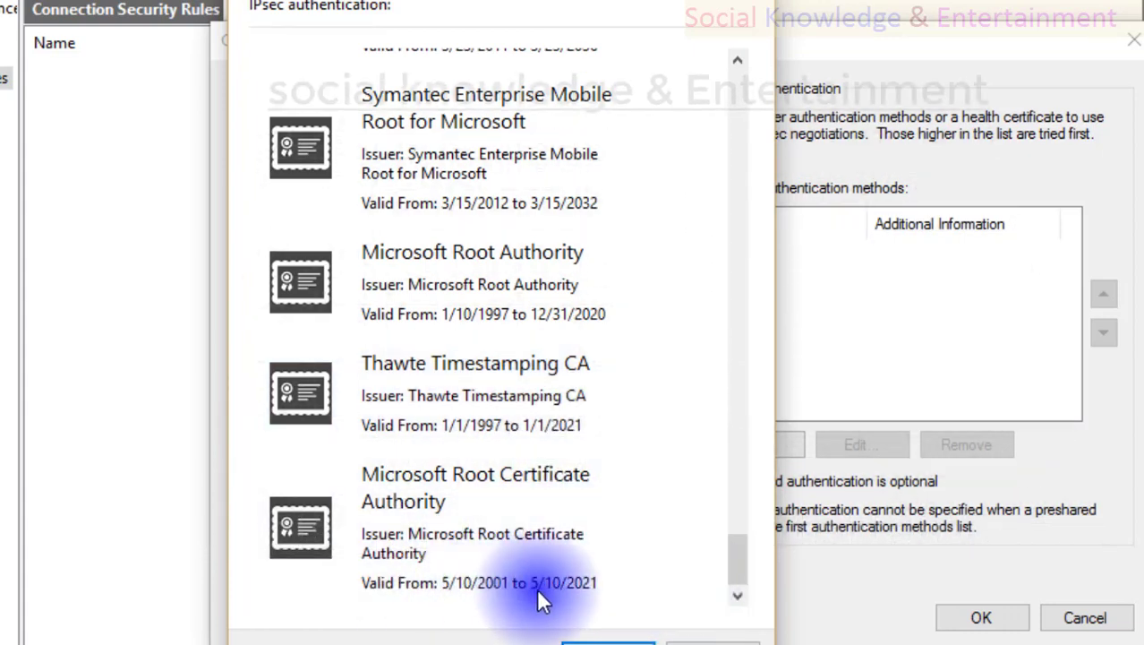
scroll(507, 572, "up", 6)
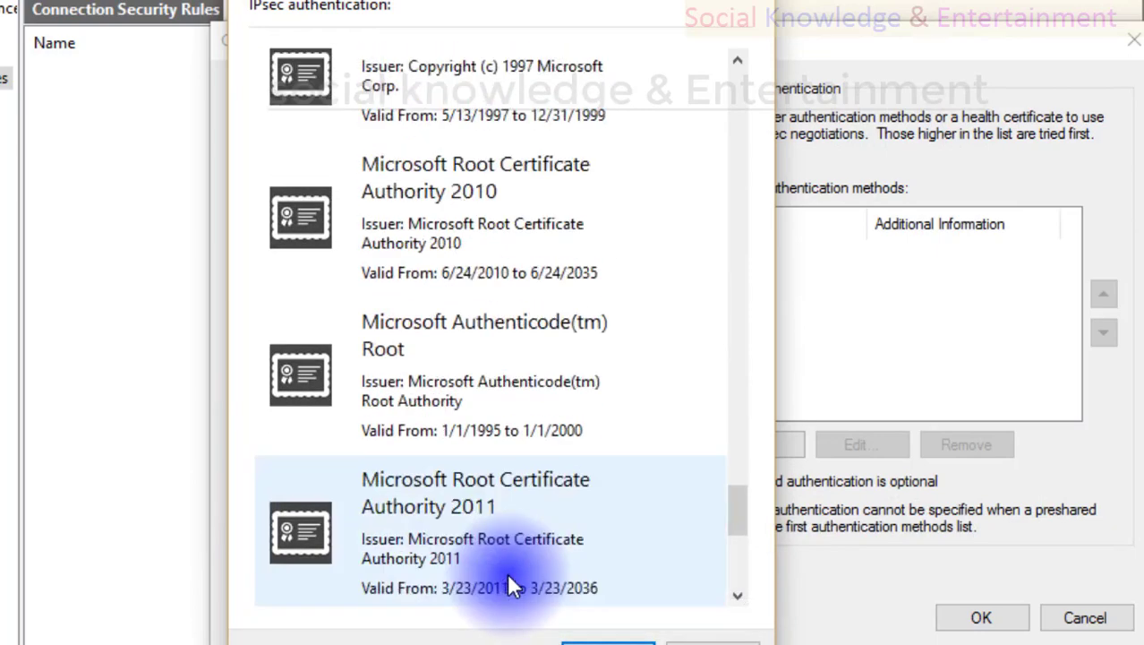
scroll(508, 573, "up", 15)
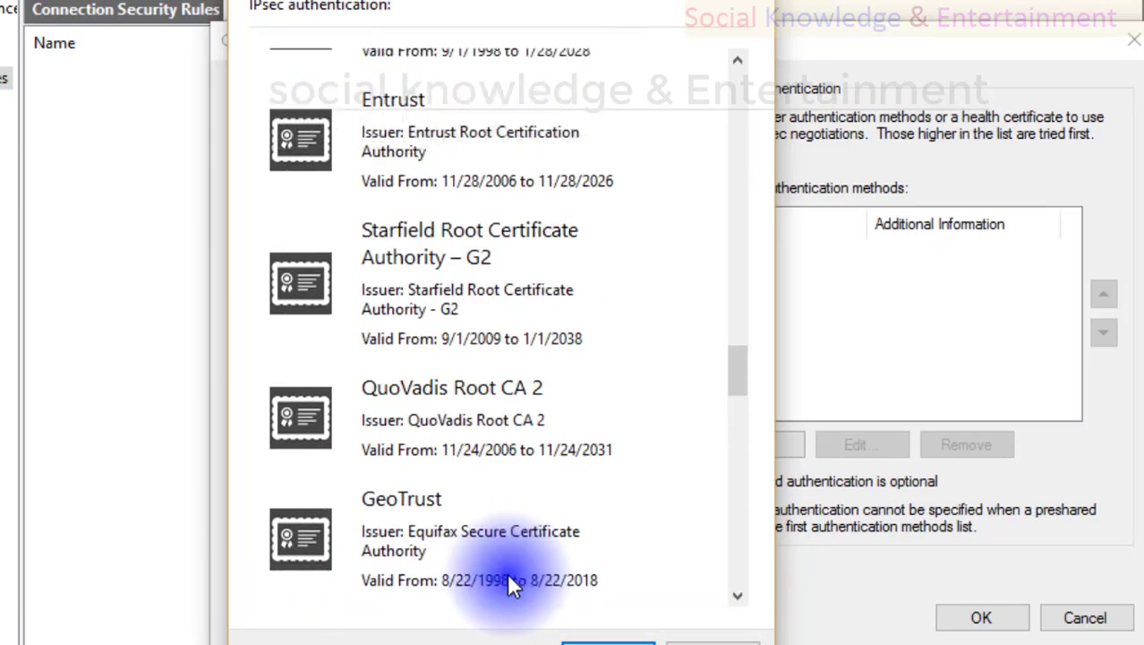
scroll(507, 582, "up", 15)
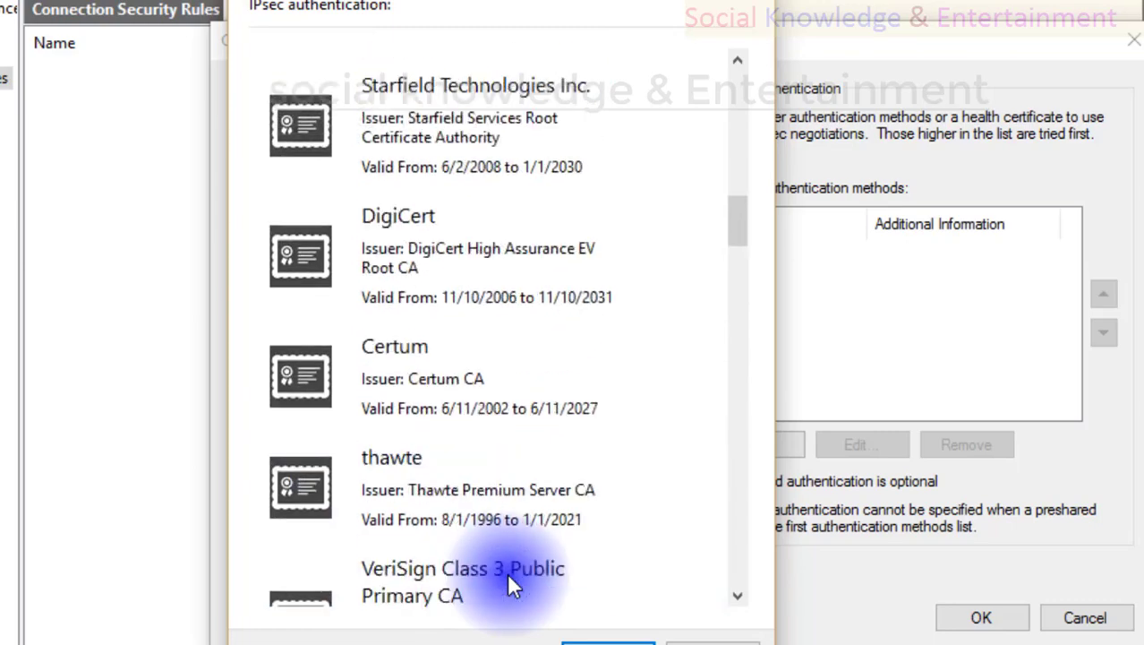
scroll(507, 582, "up", 12)
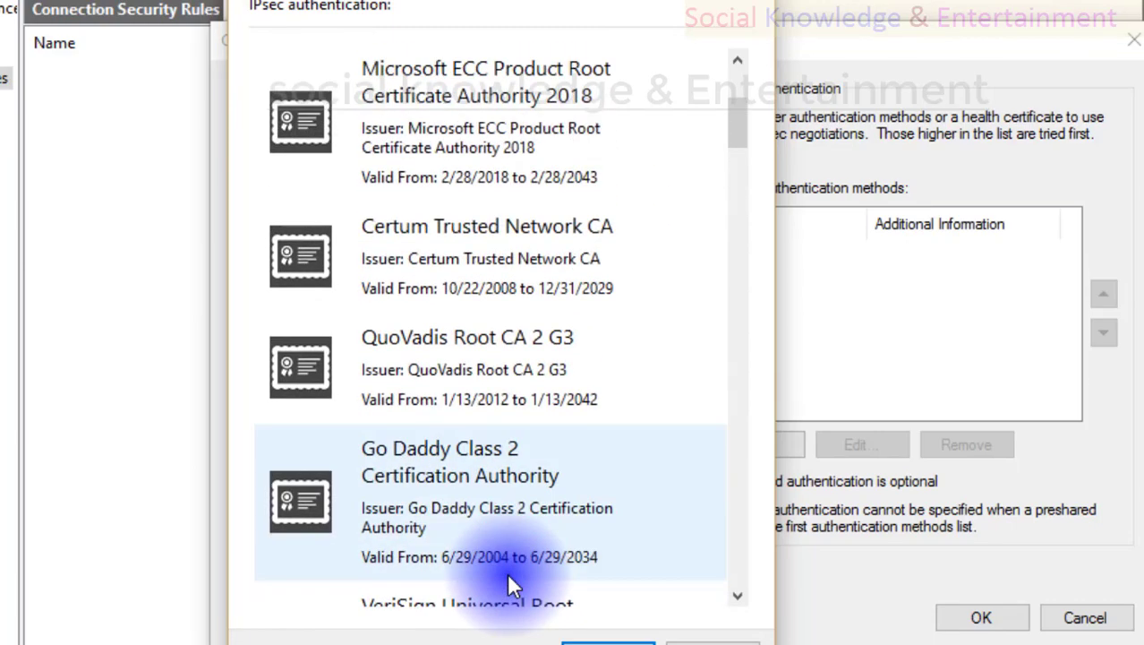
scroll(506, 584, "up", 3)
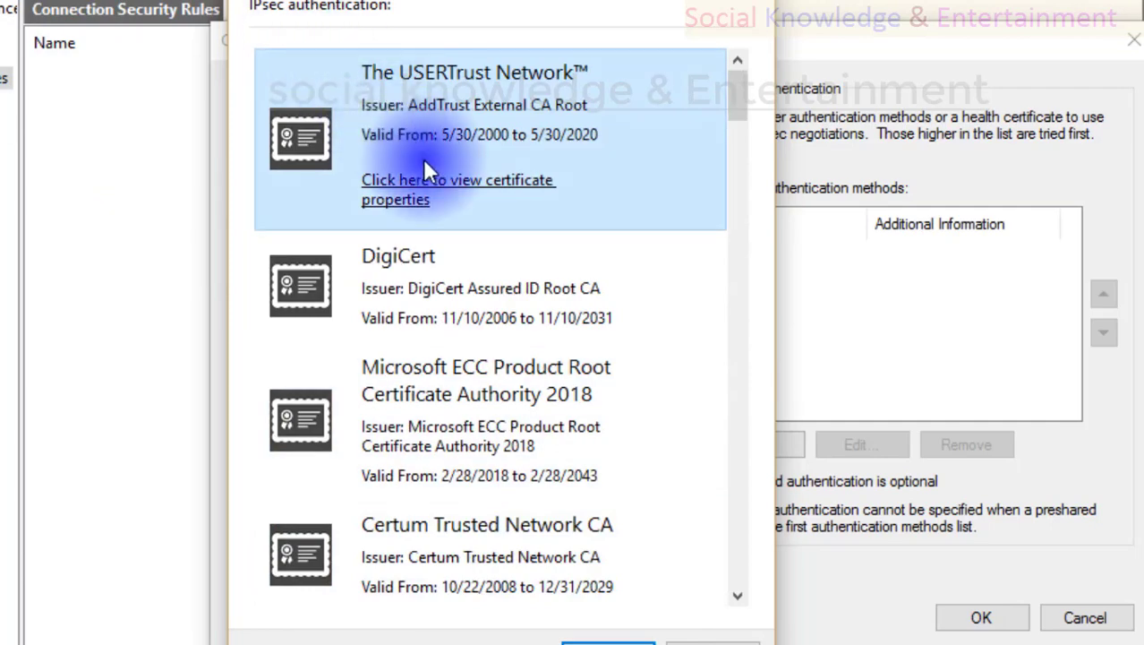
- Open the properties of The USERTrust Network certificate and examine its detail fields, including serial number and signature algorithm
left_click(417, 200)
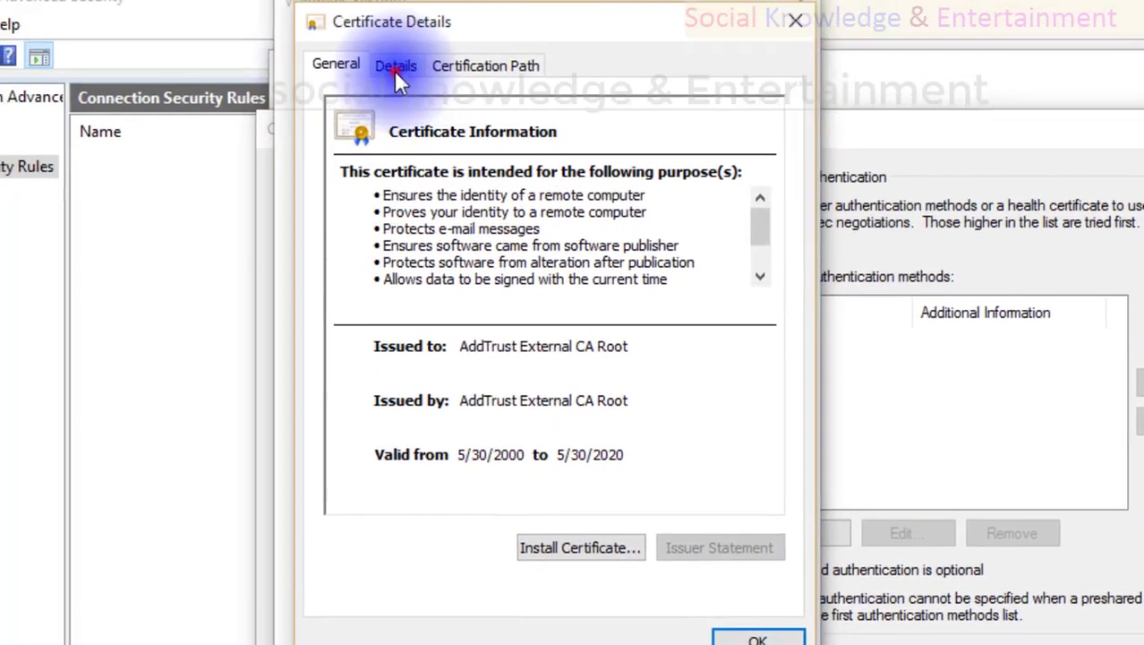
left_click(394, 70)
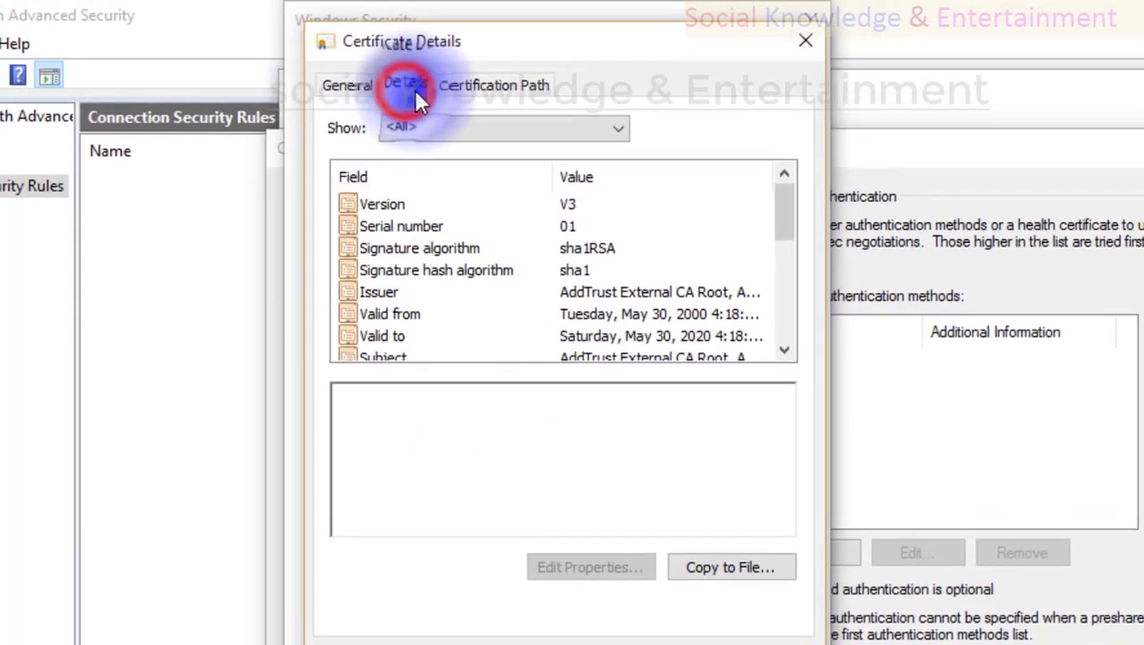
left_click(524, 226)
scroll(492, 262, "down", 2)
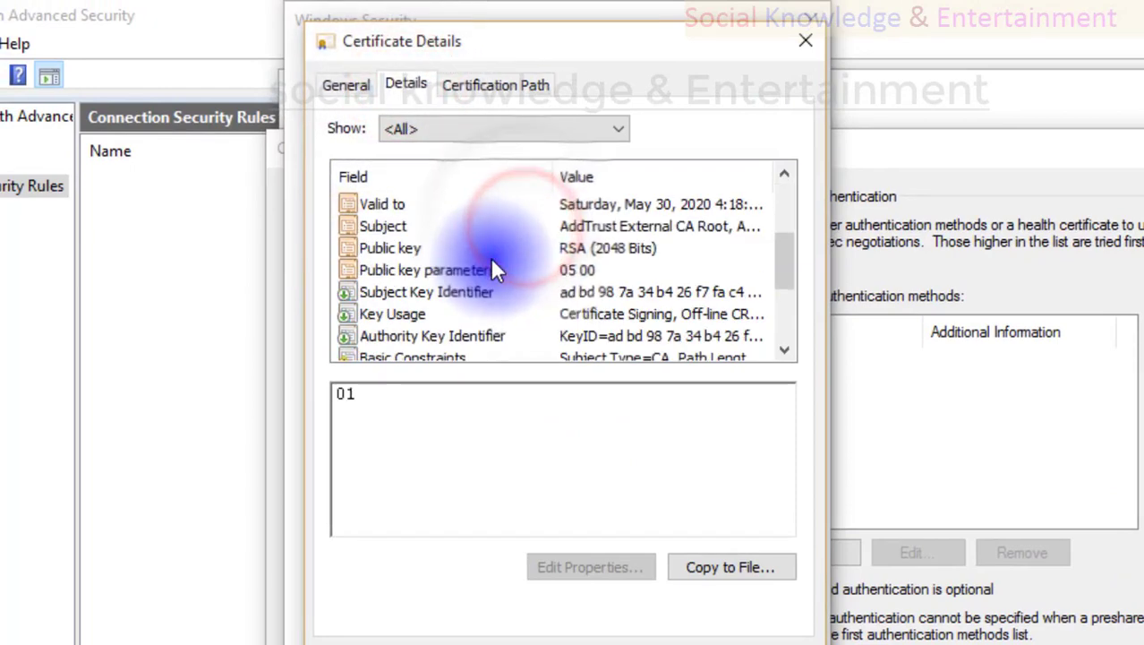
scroll(495, 269, "down", 2)
scroll(495, 270, "up", 4)
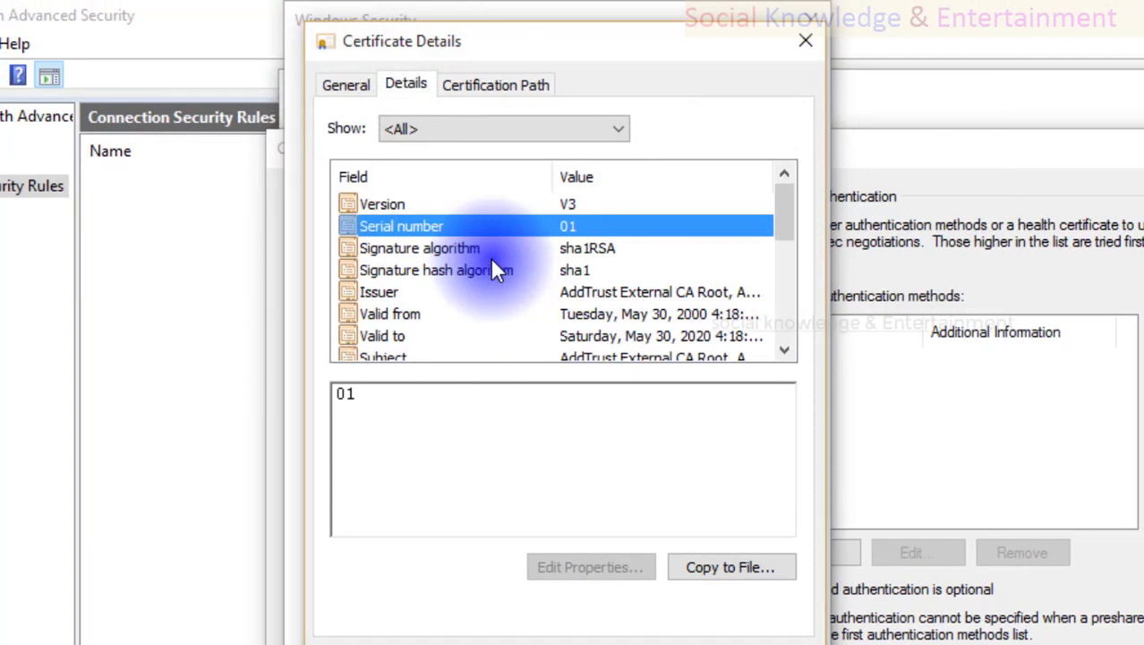
left_click(447, 245)
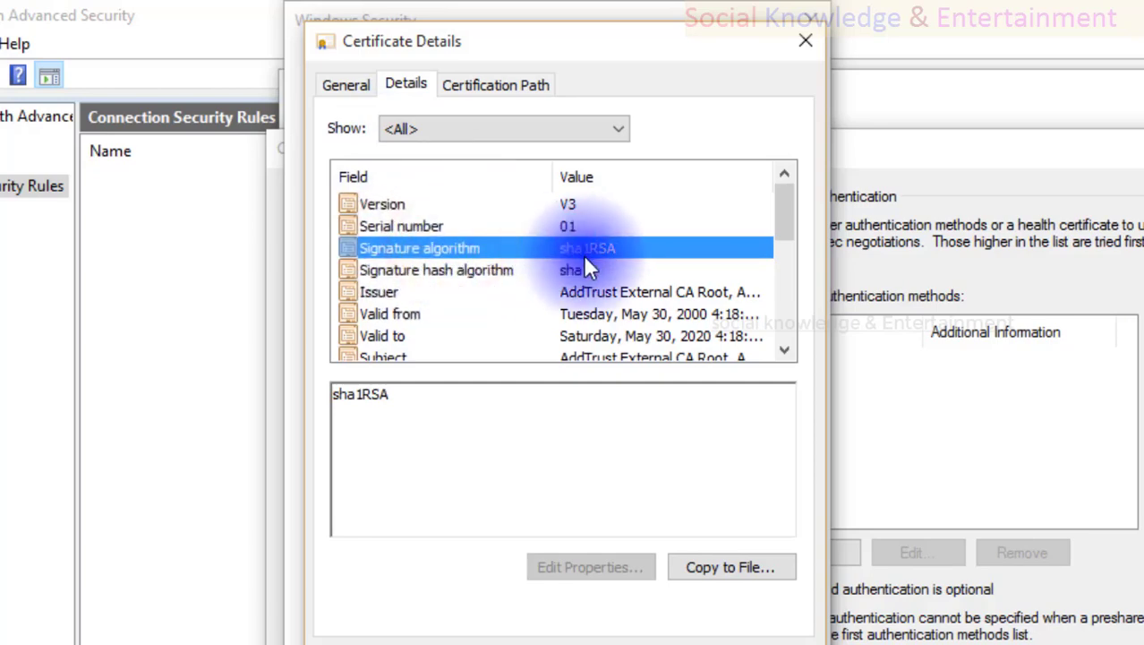
scroll(548, 260, "down", 3)
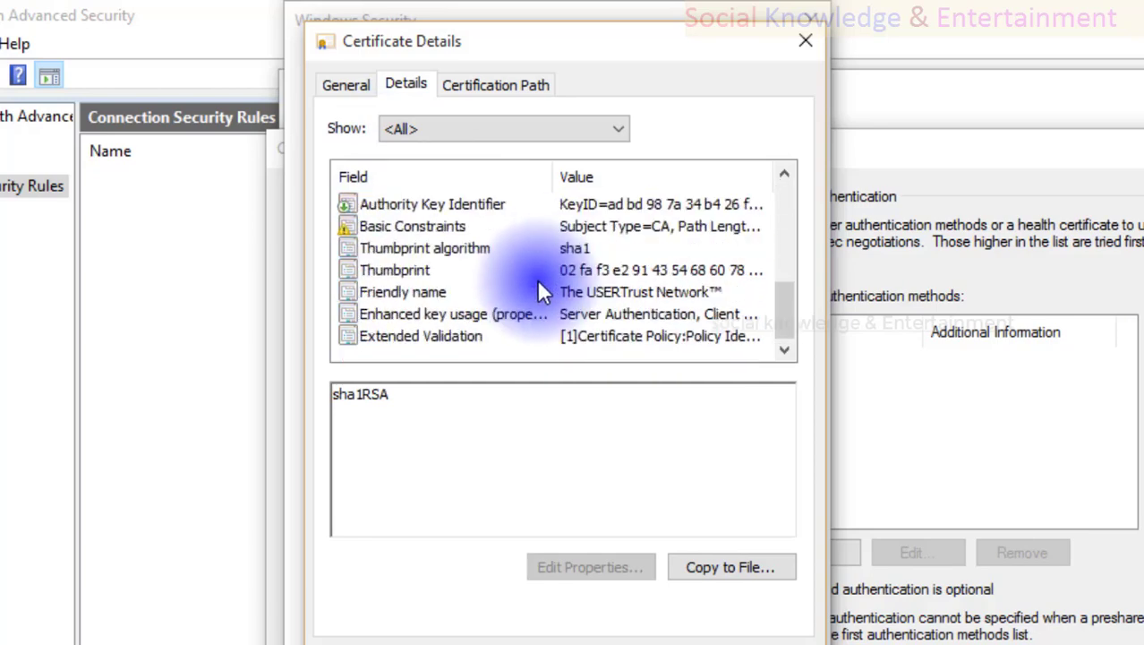
- Review the intended purposes in the certificate's general information
left_click(340, 87)
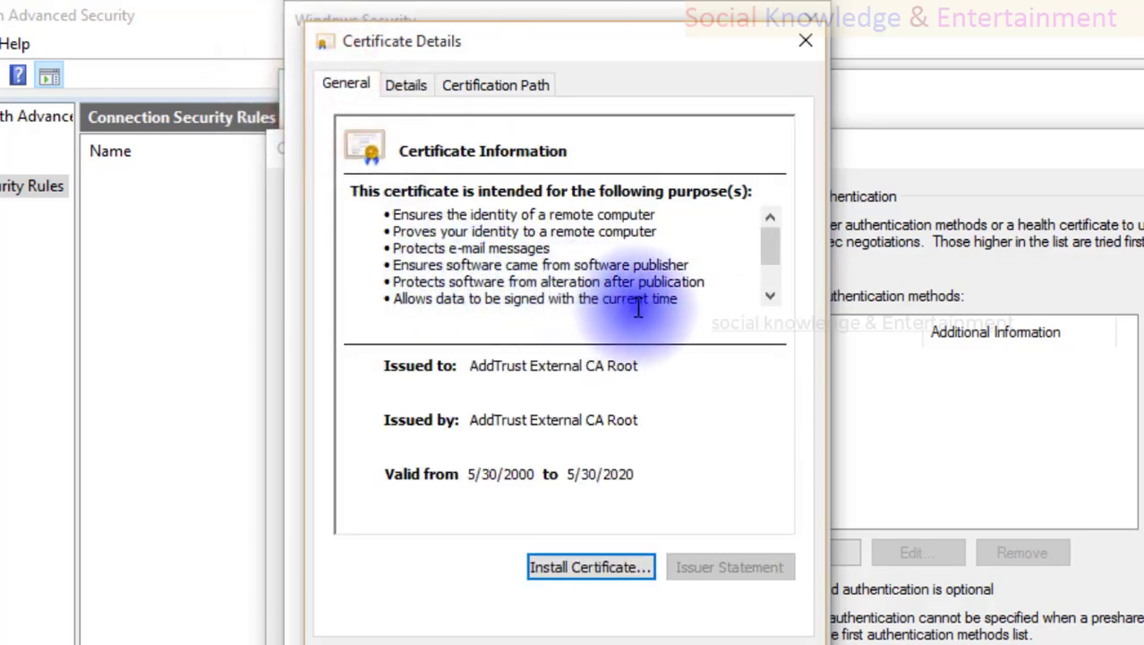
left_click(688, 300)
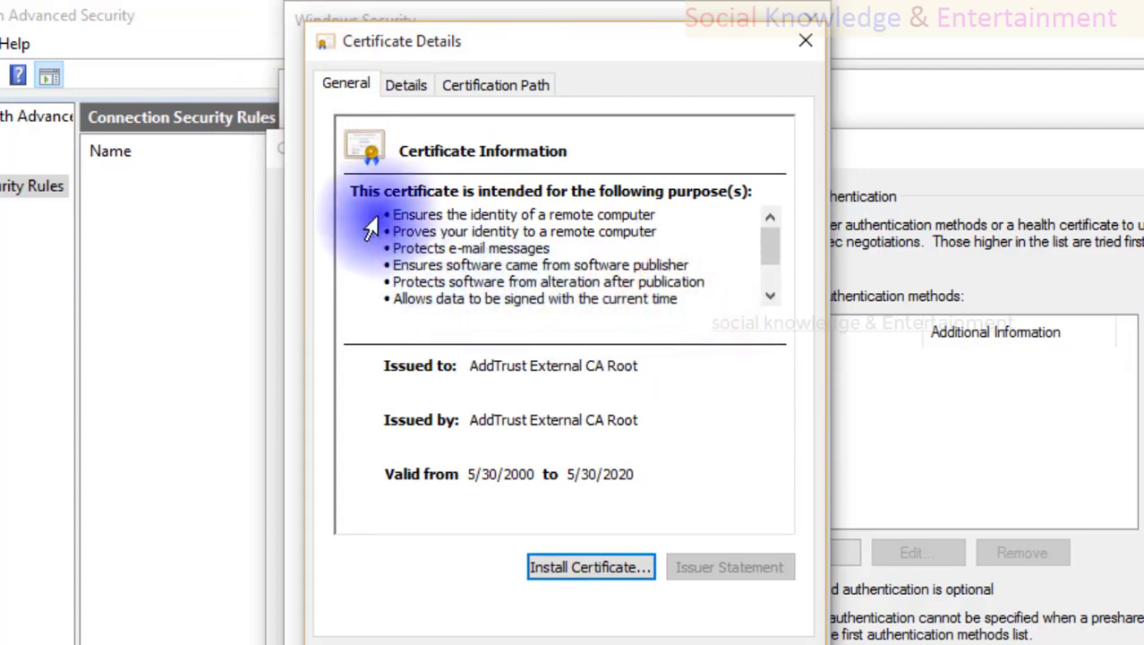
left_click_drag(386, 220, 698, 314)
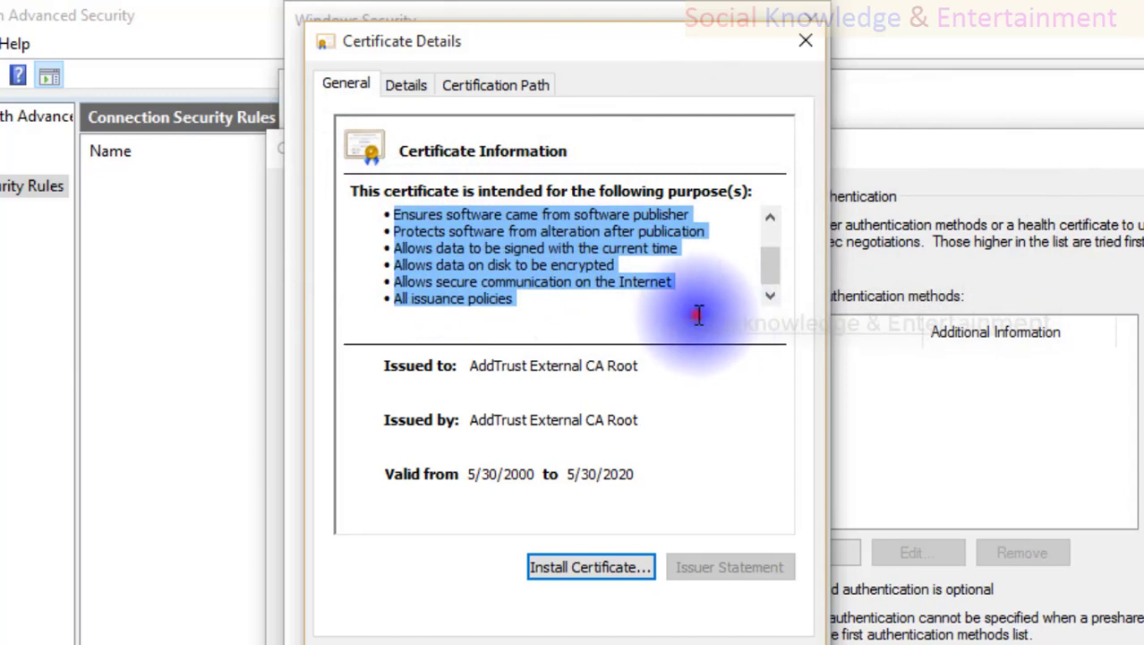
left_click(650, 215)
scroll(636, 231, "up", 1)
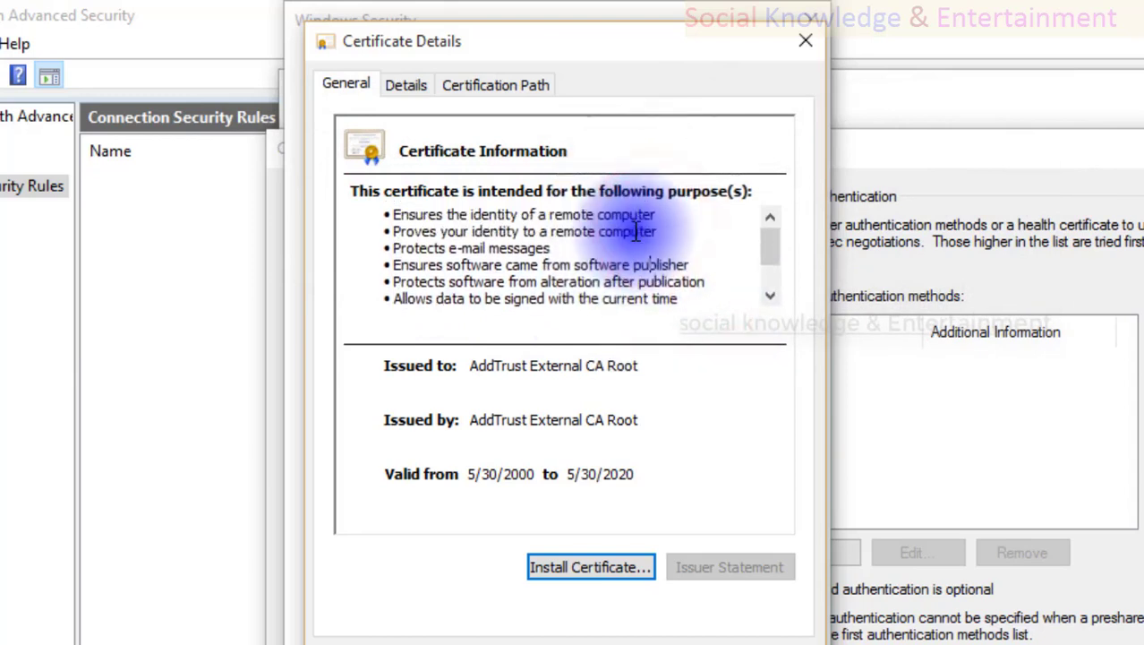
- View the certificate's certification path, then close its details and cancel the certificate selection
left_click(457, 85)
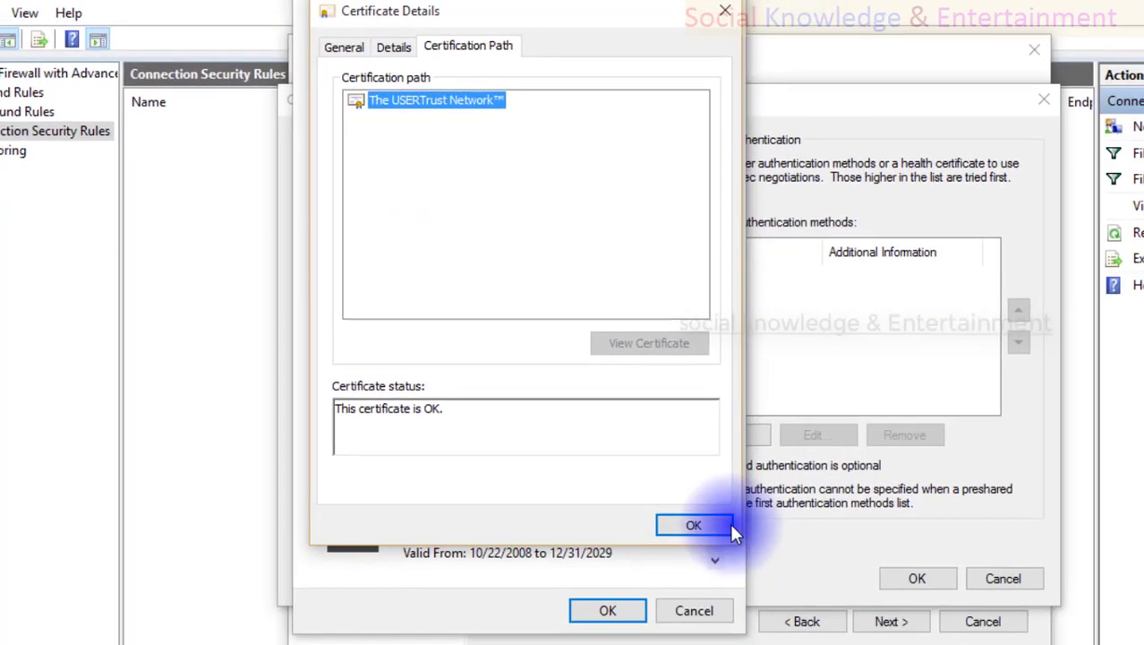
left_click(729, 528)
left_click(716, 612)
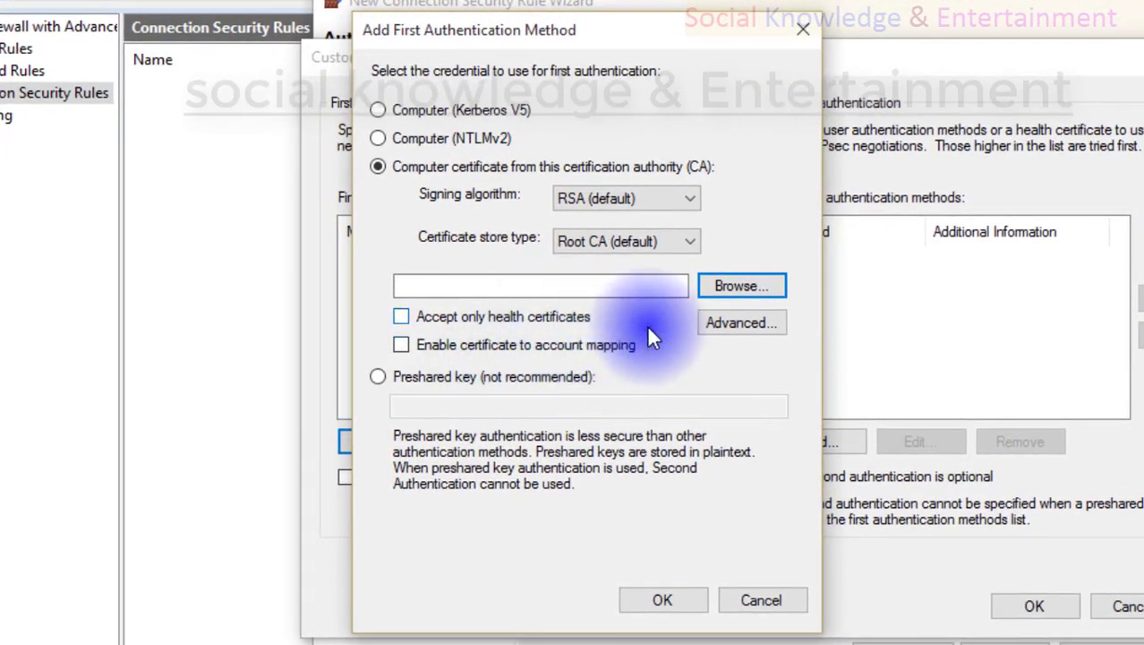
- Open the advanced certificate criteria and restrict usage to Selection only
left_click(716, 328)
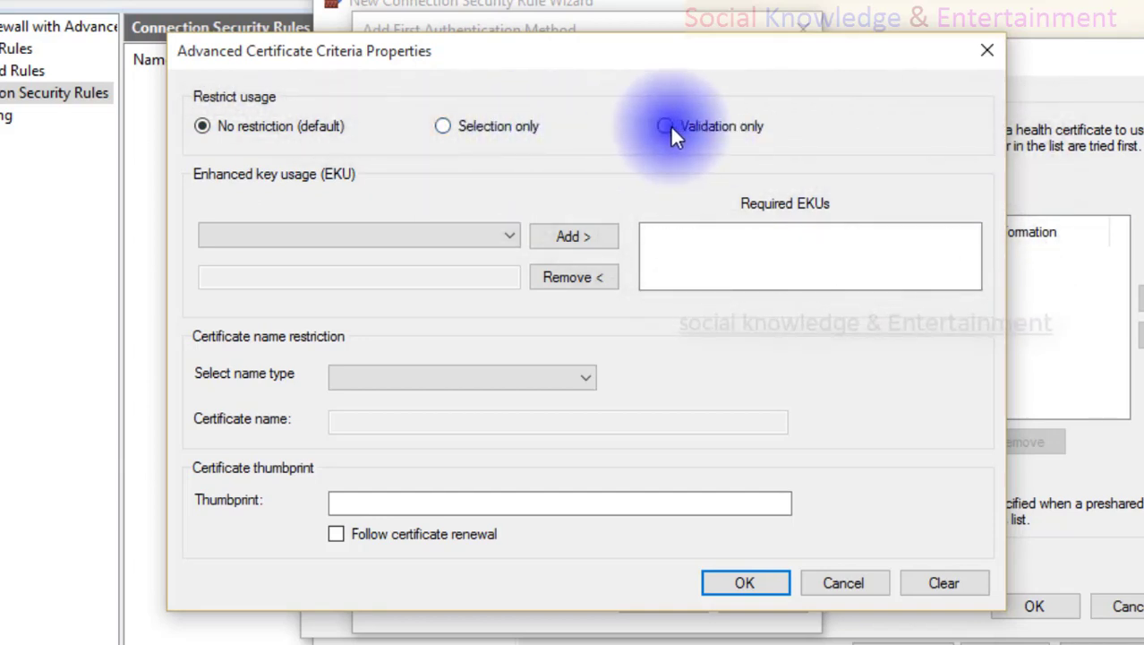
left_click(574, 247)
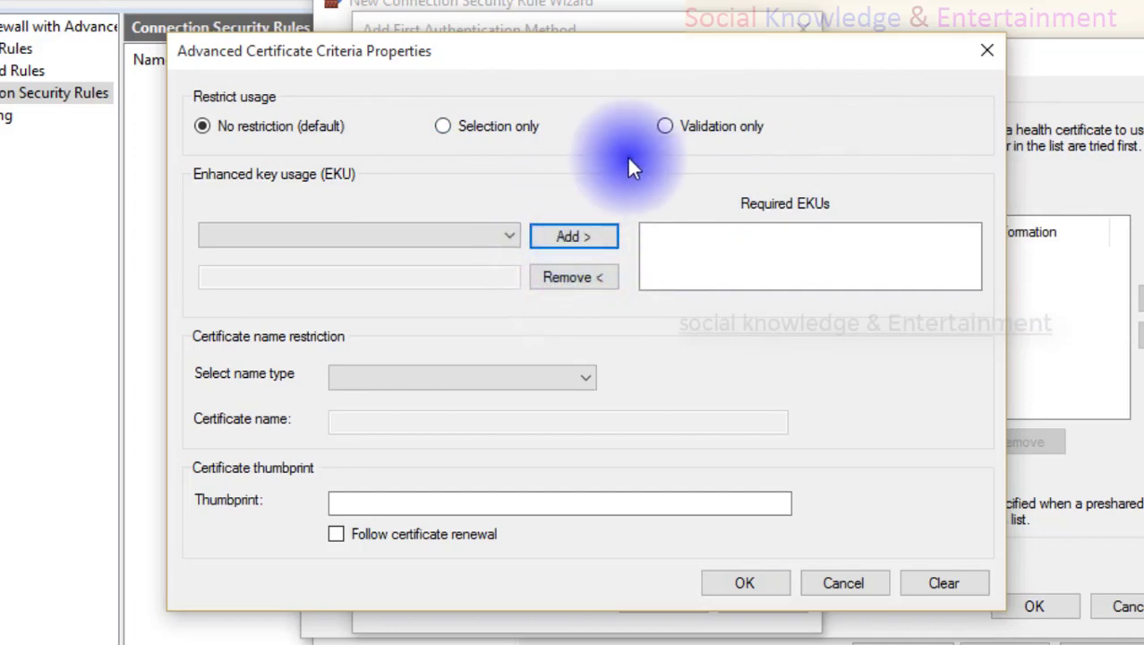
left_click(542, 228)
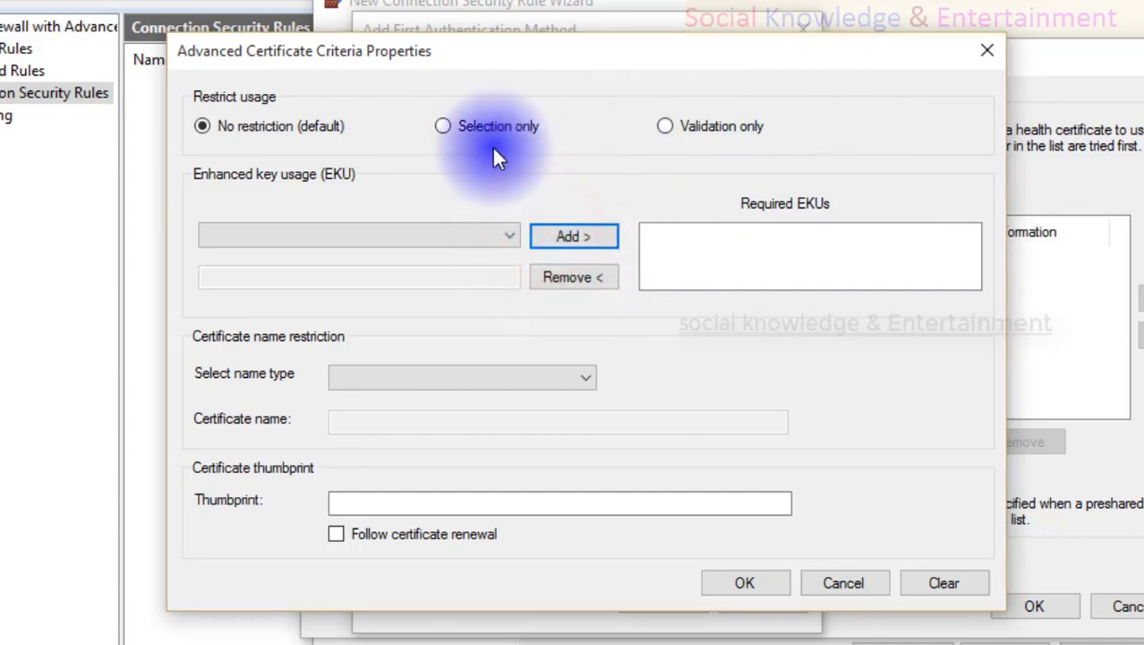
left_click(477, 123)
- Add Server Authentication (1.3.6.1.5.5.7.3.1) to the required enhanced key usages
left_click(608, 235)
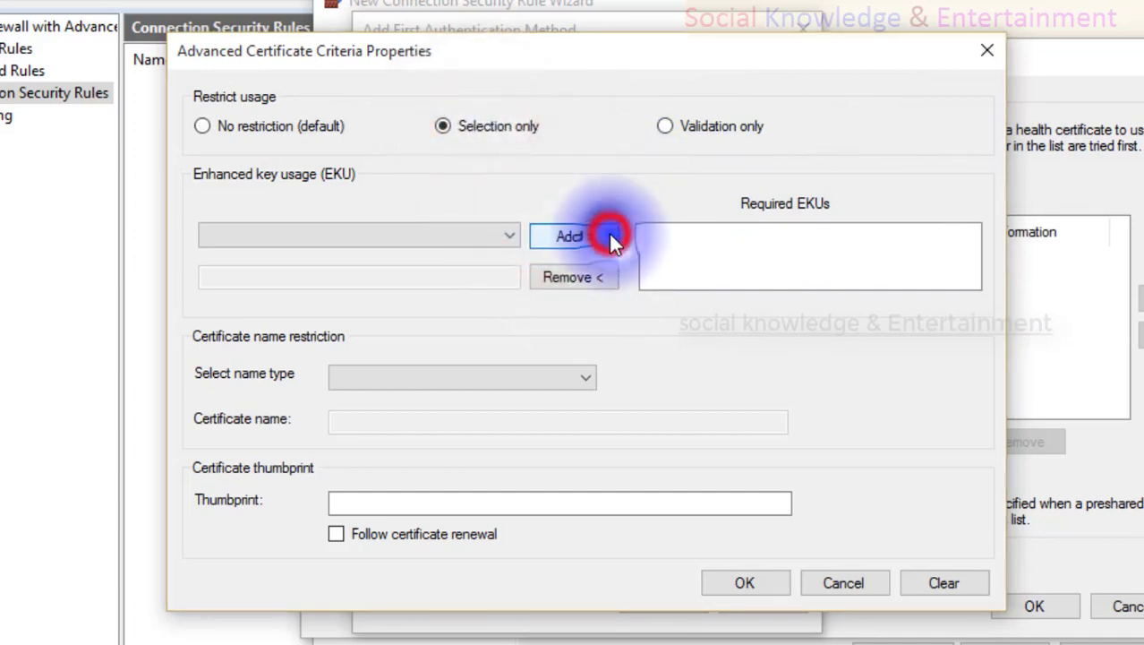
left_click(495, 235)
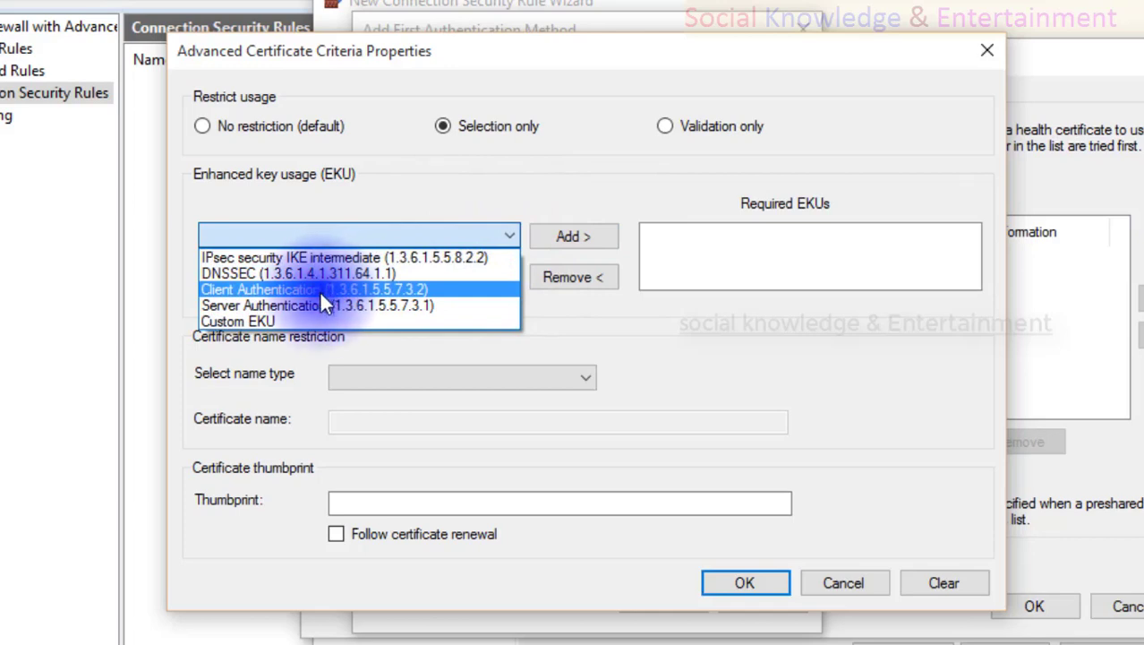
left_click(461, 304)
left_click(561, 236)
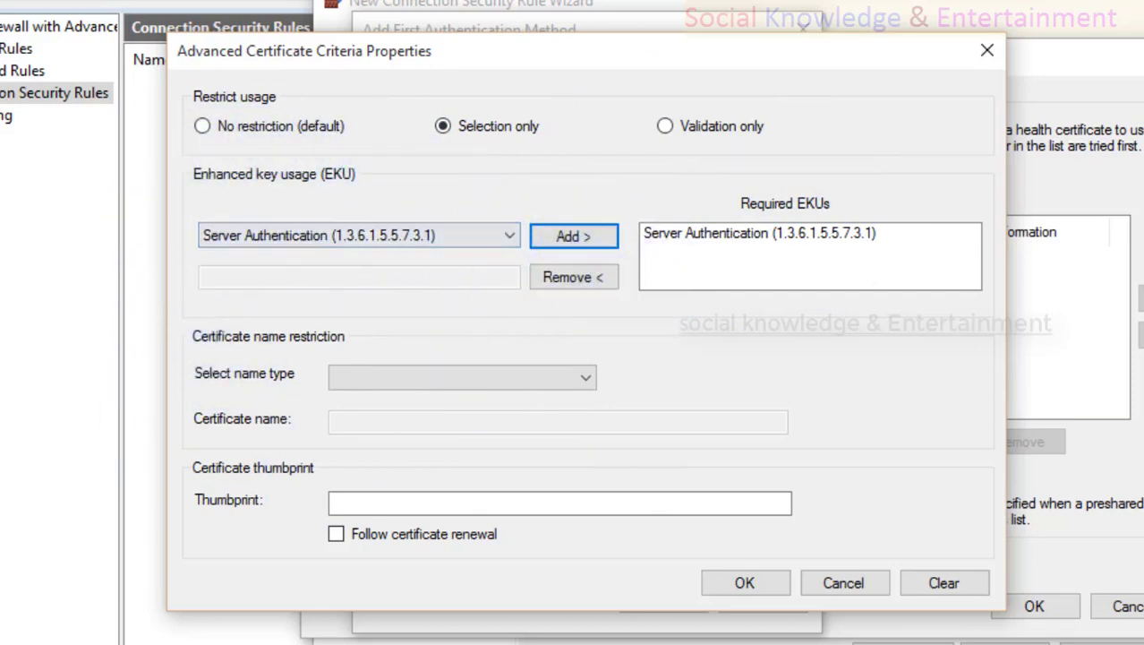
- Set the certificate name restriction's name type to Subject Alternative Name DNS
left_click(343, 374)
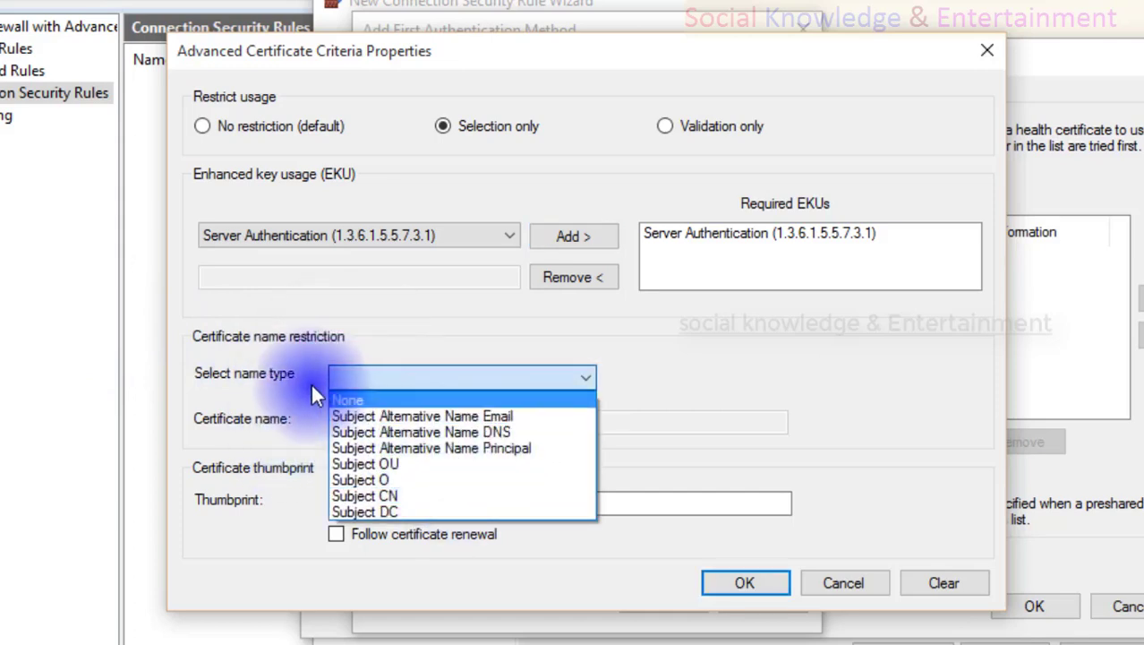
left_click(254, 374)
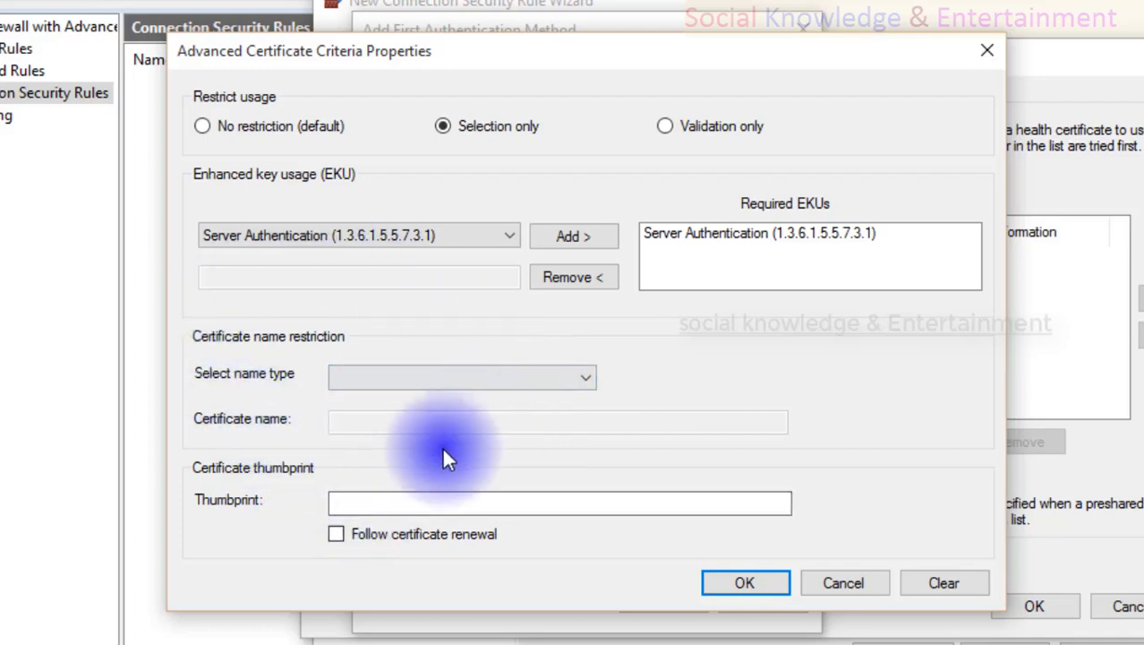
left_click(371, 374)
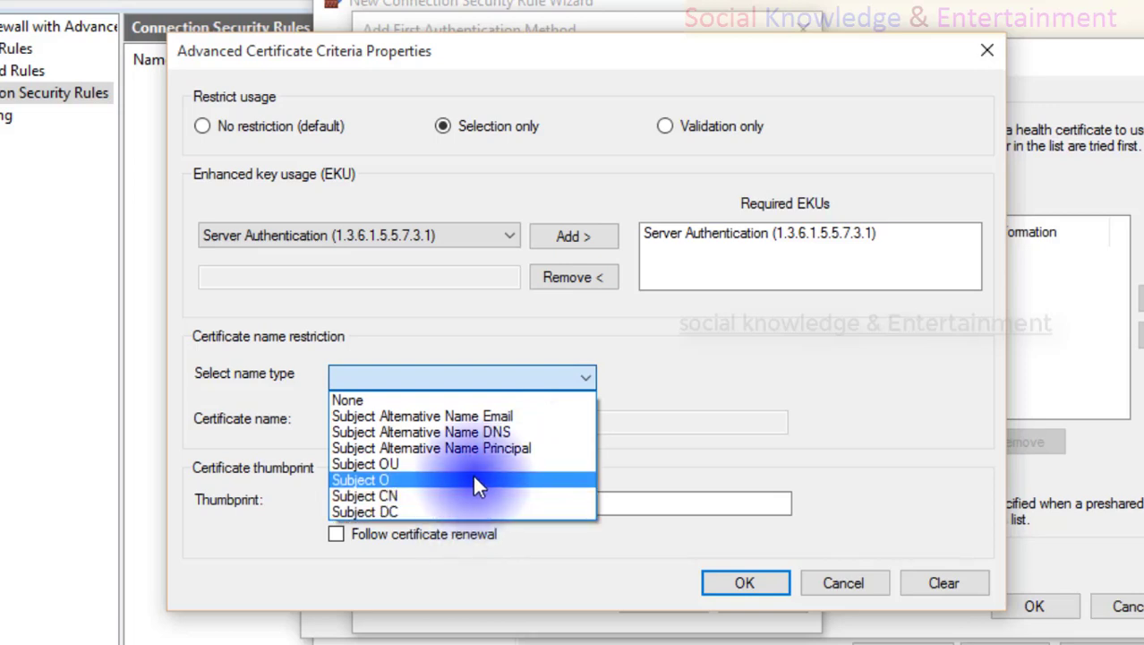
left_click(443, 431)
left_click(444, 429)
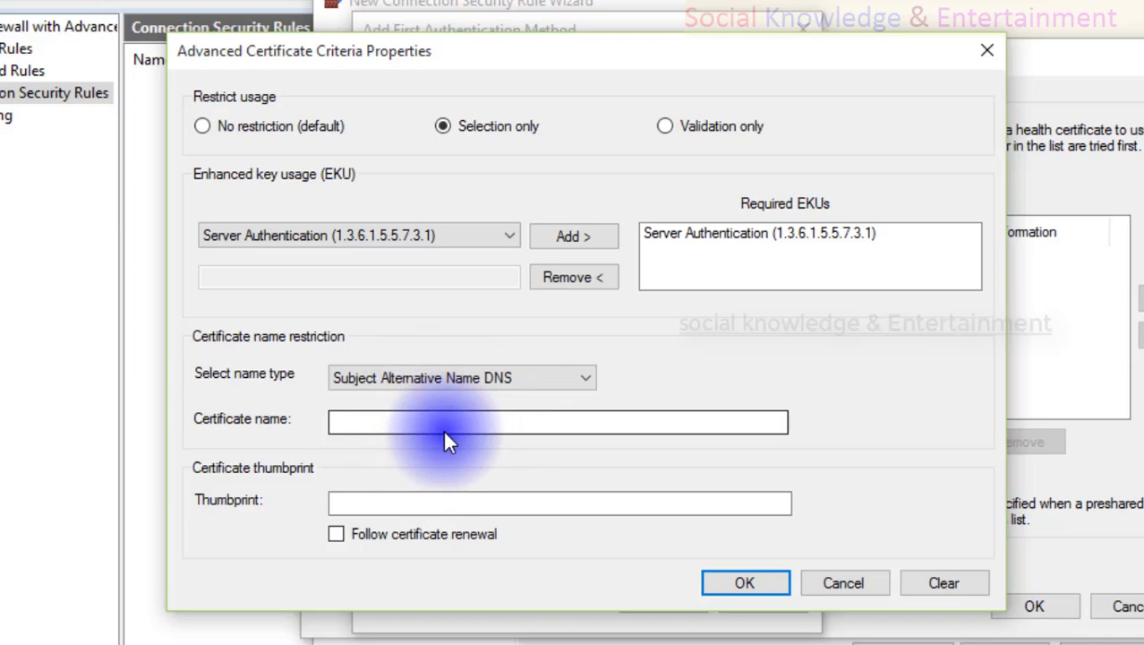
- Enter svts as the certificate name for the name restriction
left_click(441, 429)
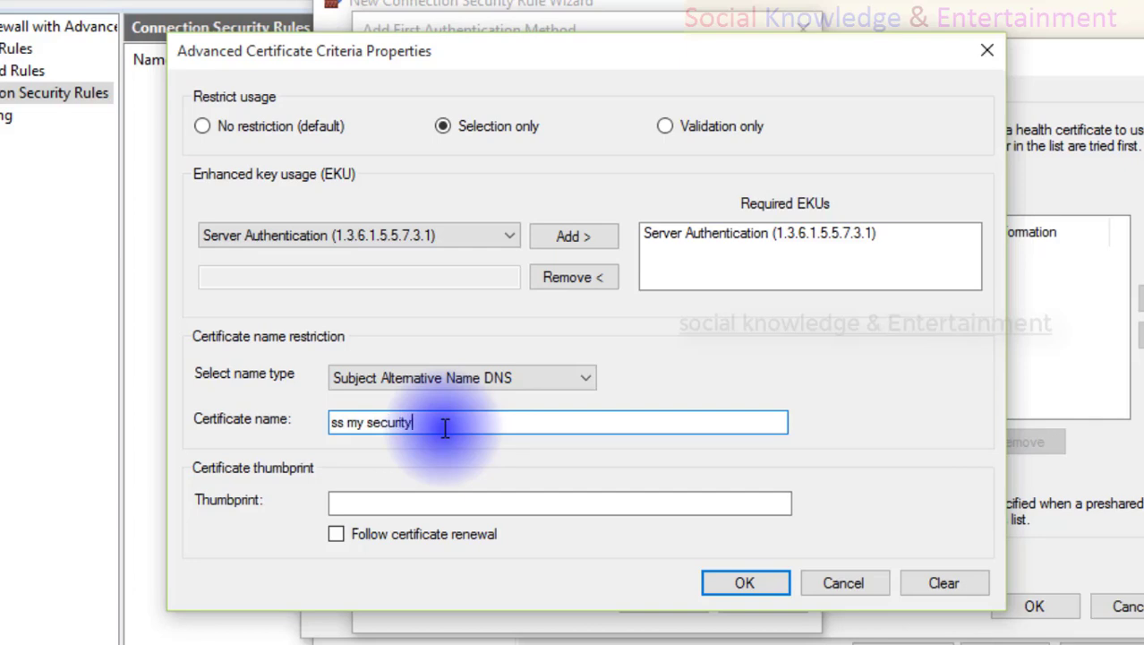
key("BackSpace")
key("BackSpace")
key("BackSpace")
key("BackSpace")
key("BackSpace")
key("BackSpace")
key("BackSpace")
key("BackSpace")
key("BackSpace")
key("BackSpace")
key("BackSpace")
key("BackSpace")
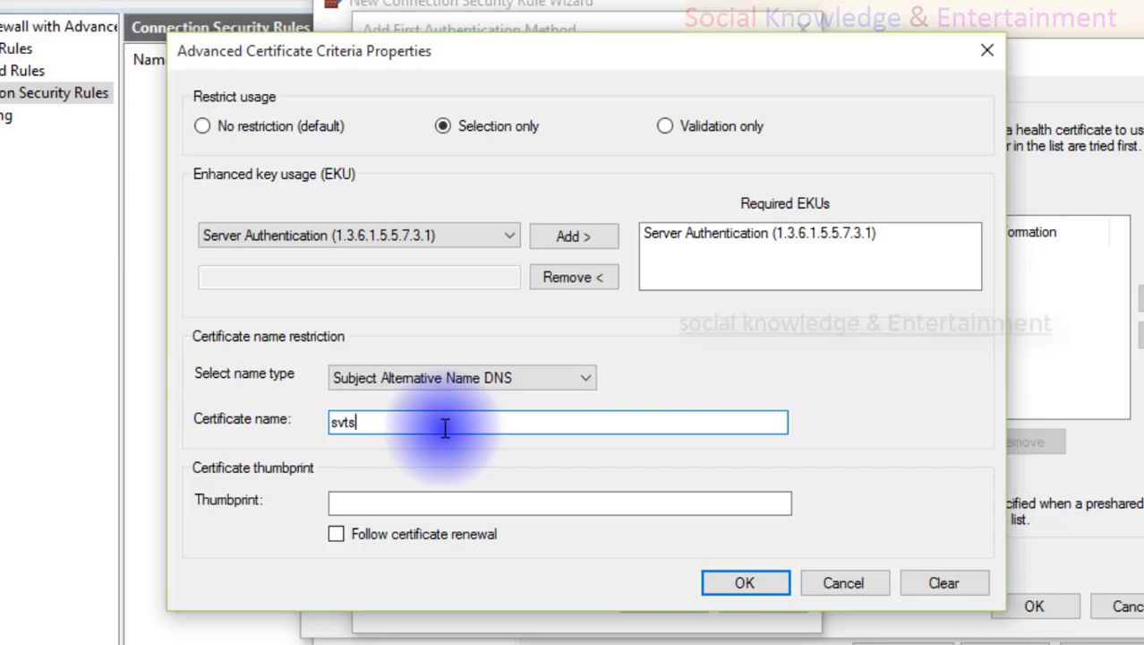
type("svts")
- Enter sdsds as the certificate thumbprint, enable Follow certificate renewal, and try to apply the criteria
left_click(364, 505)
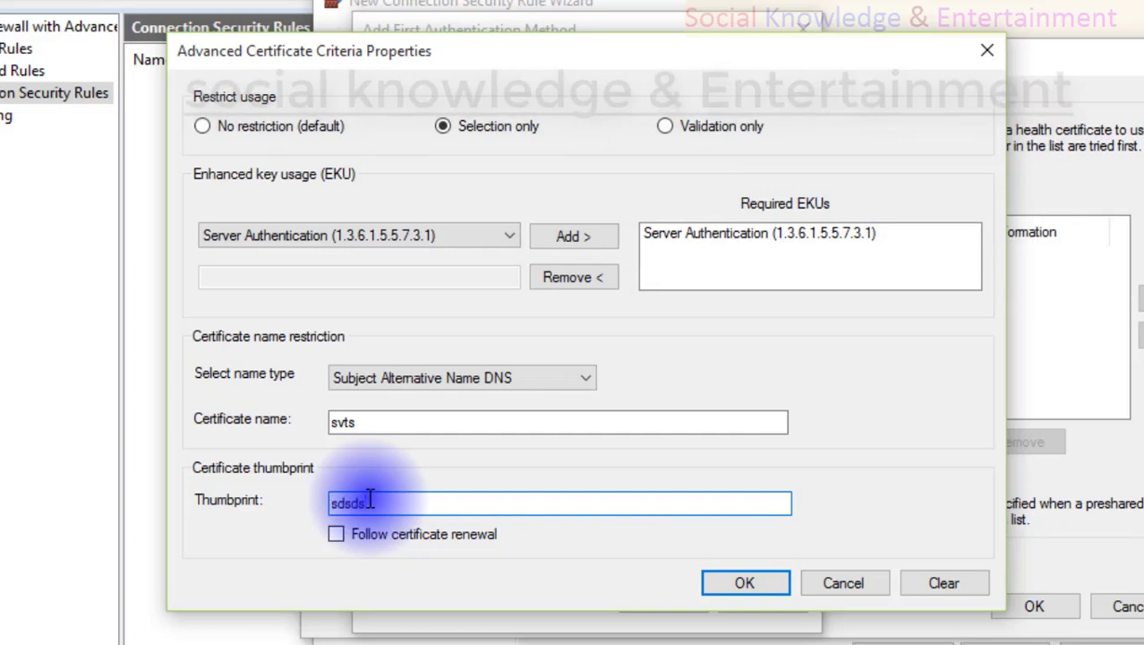
left_click(379, 512)
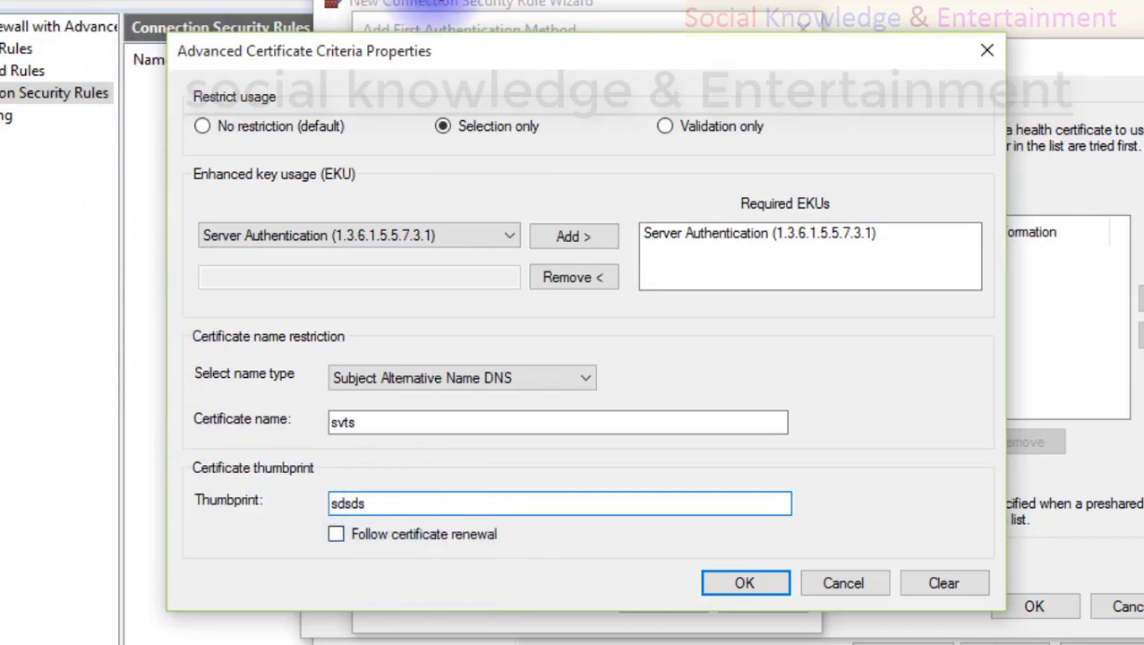
left_click_drag(432, 52, 438, 78)
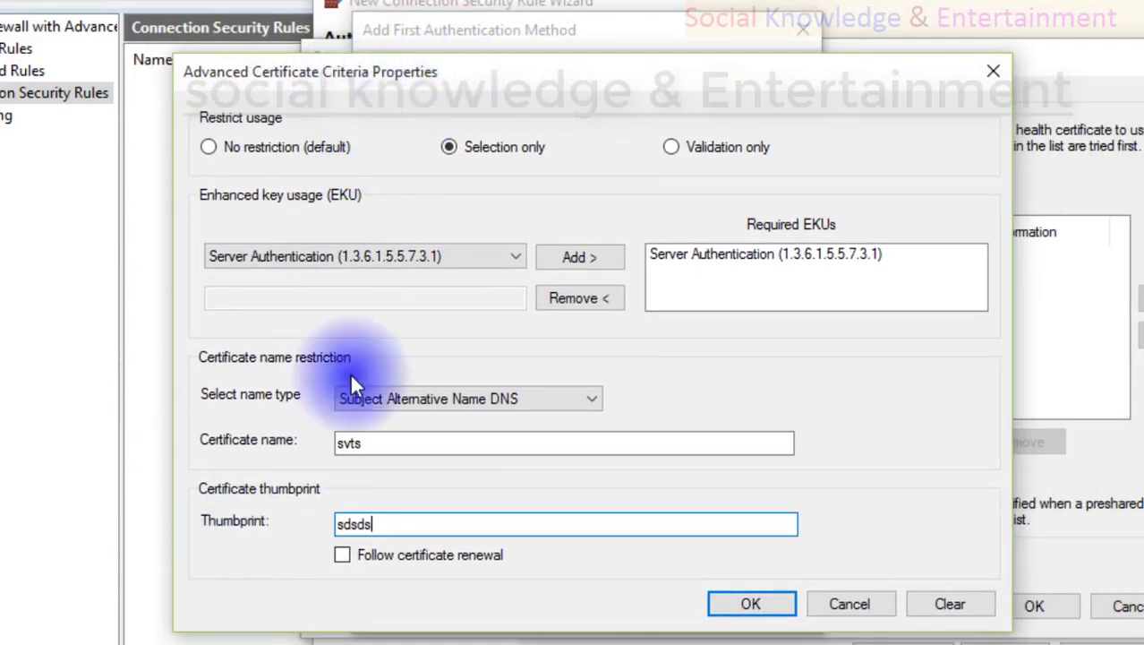
left_click(415, 559)
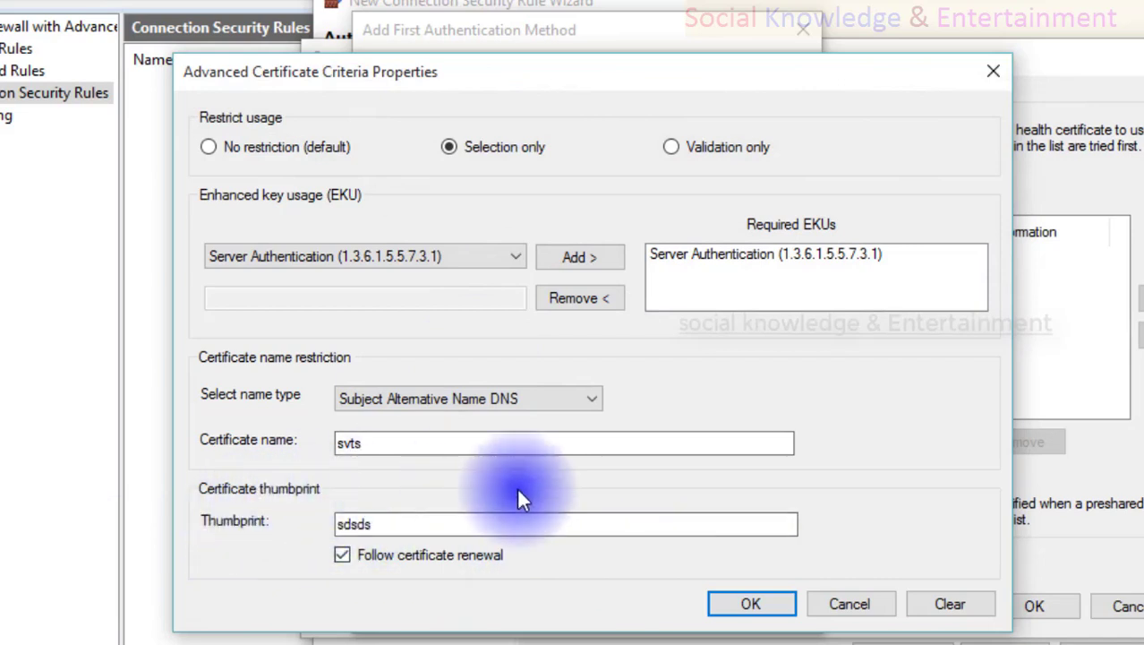
left_click(754, 605)
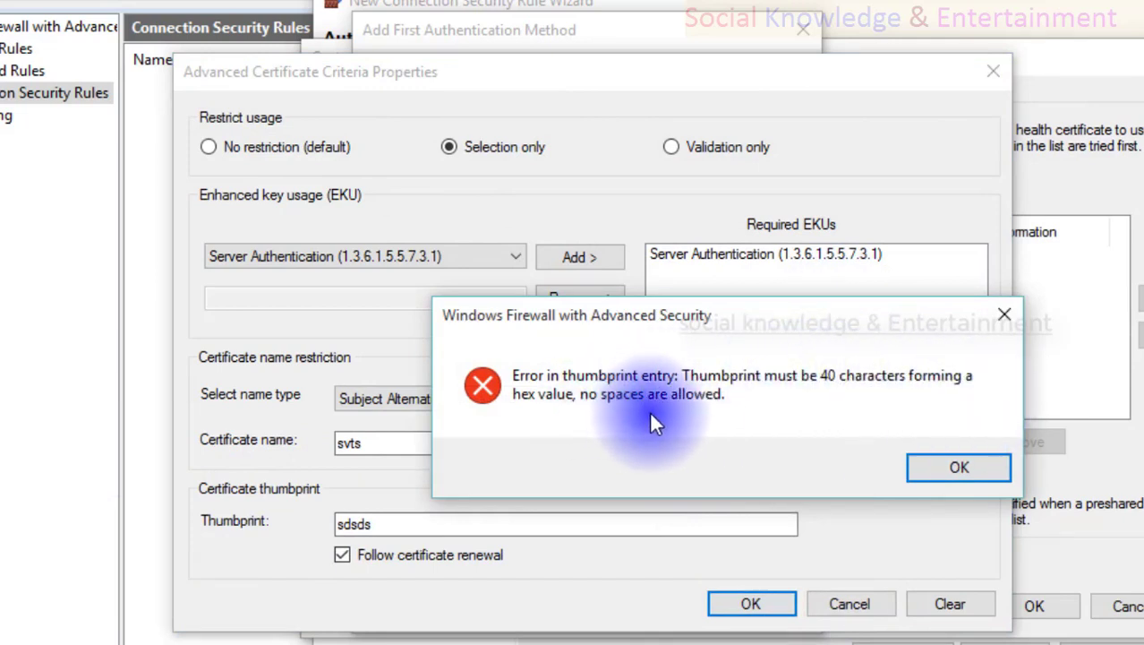
left_click(922, 473)
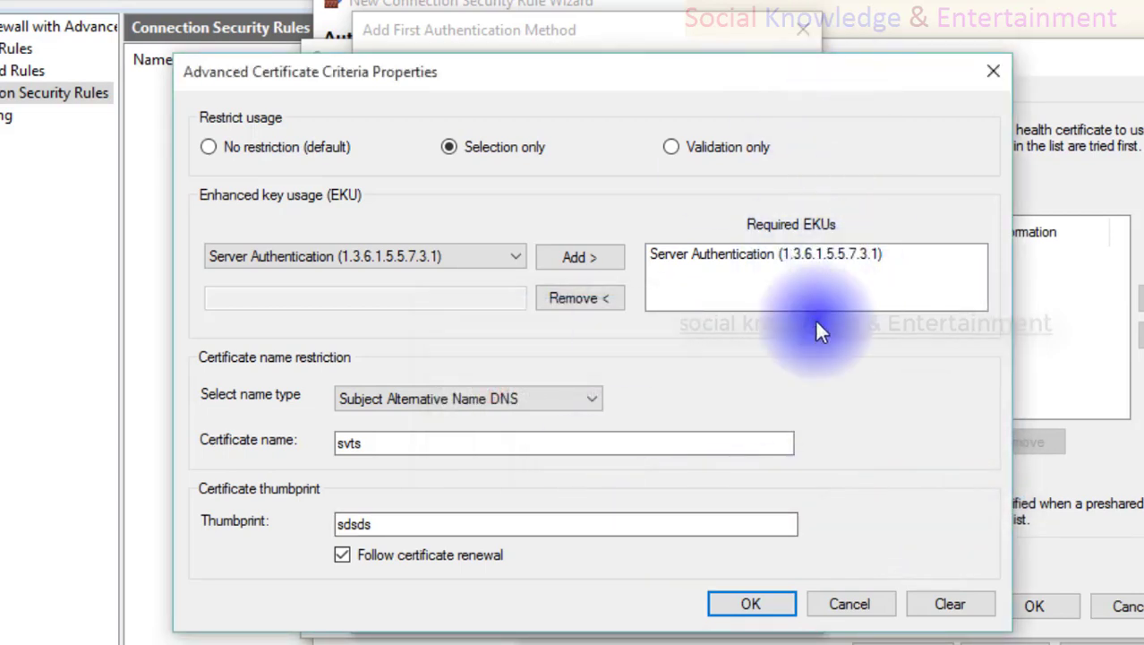
- Try to apply a longer thumbprint made of repeated digits 4 and 3, then cancel the advanced certificate criteria
left_click_drag(395, 527, 100, 527)
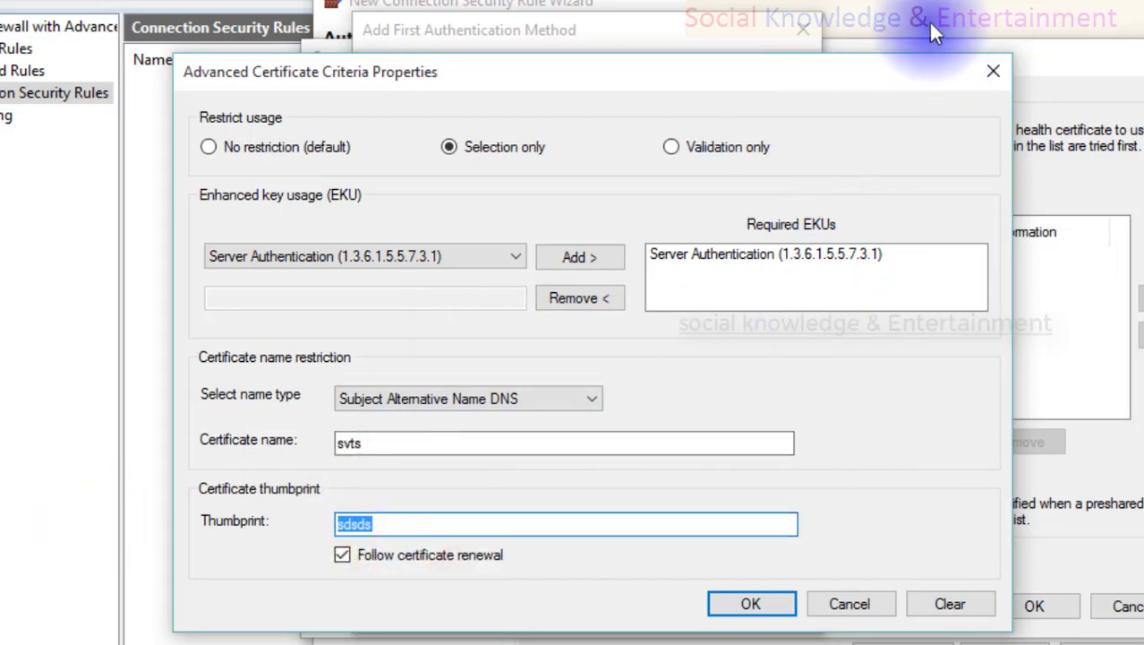
type("4343434343343434")
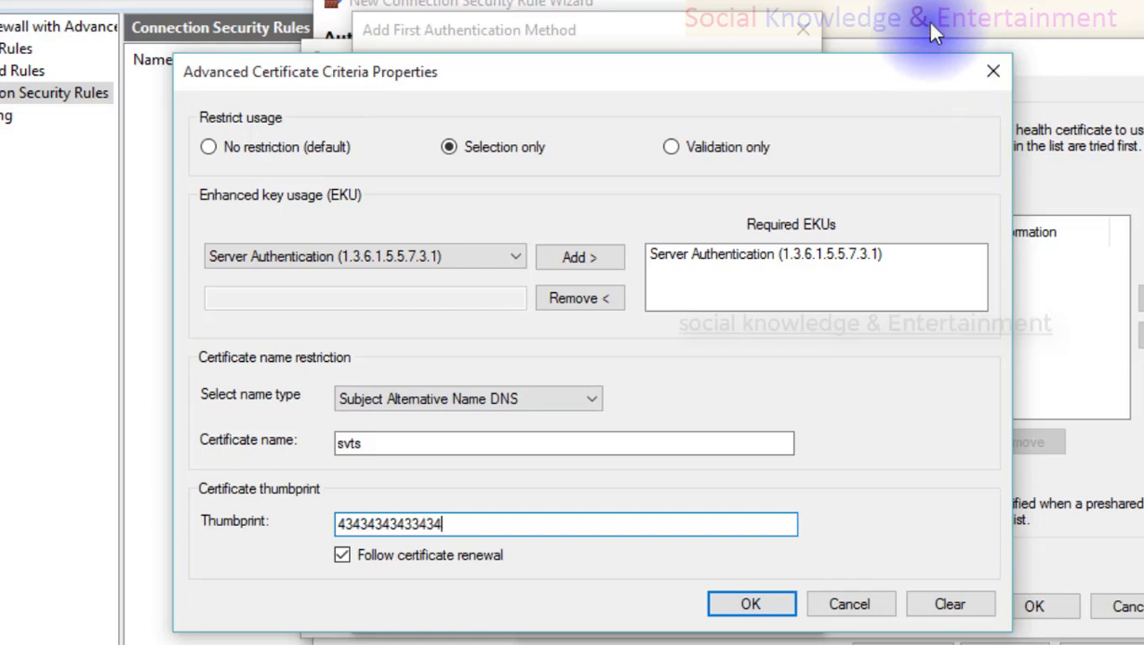
type("34343434343434343")
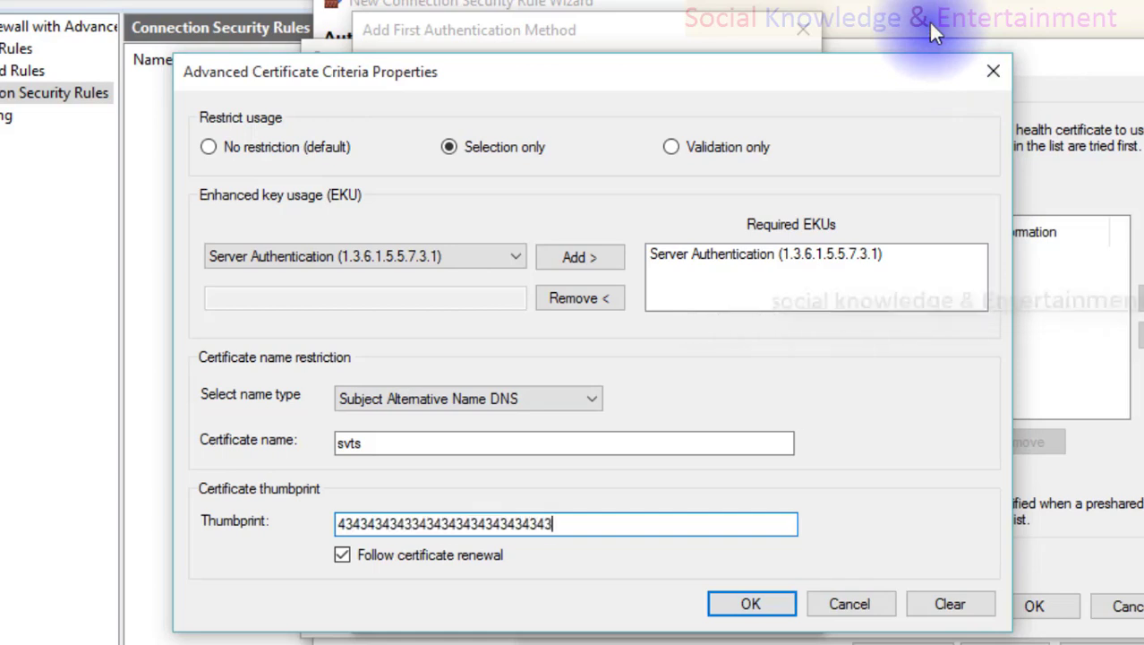
type("43434343")
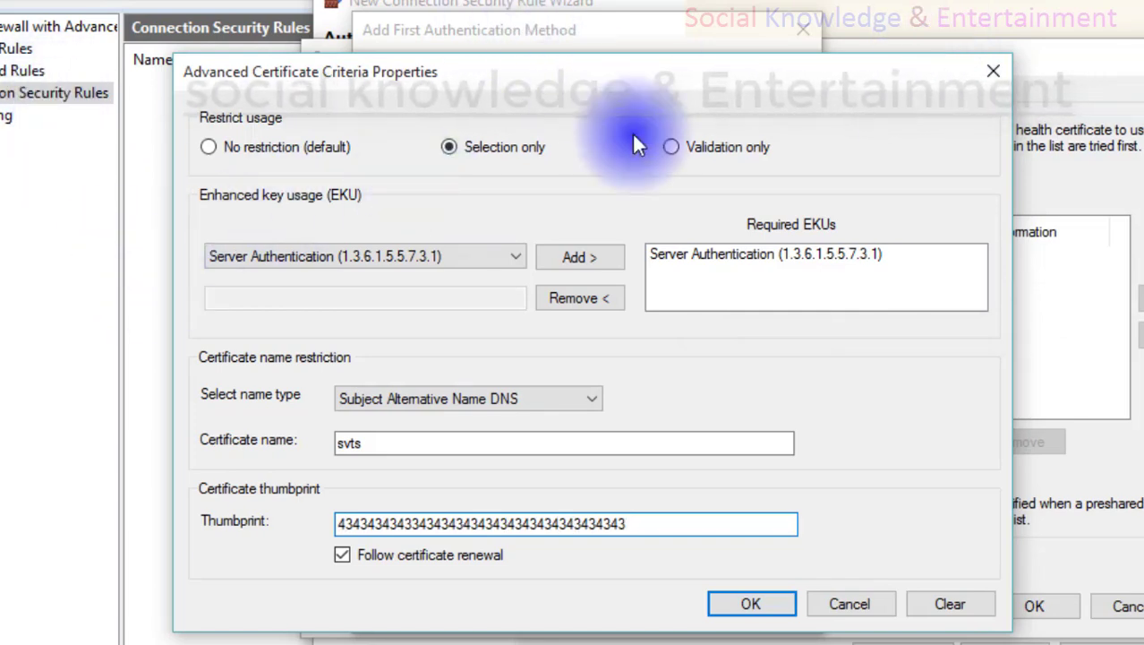
left_click(756, 605)
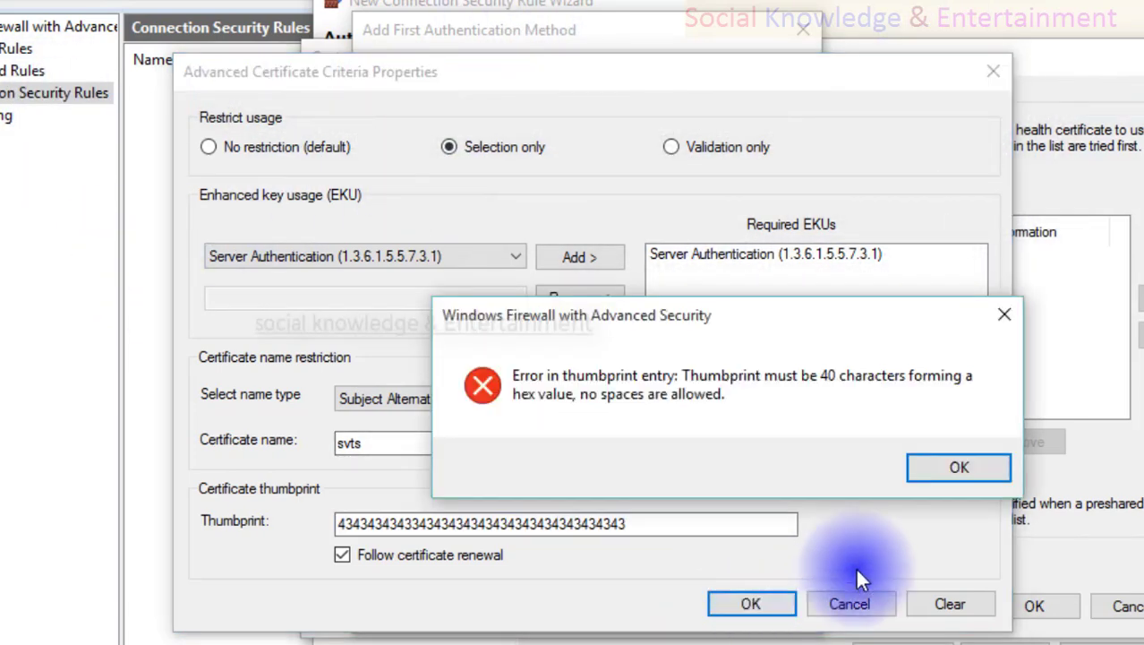
left_click(945, 462)
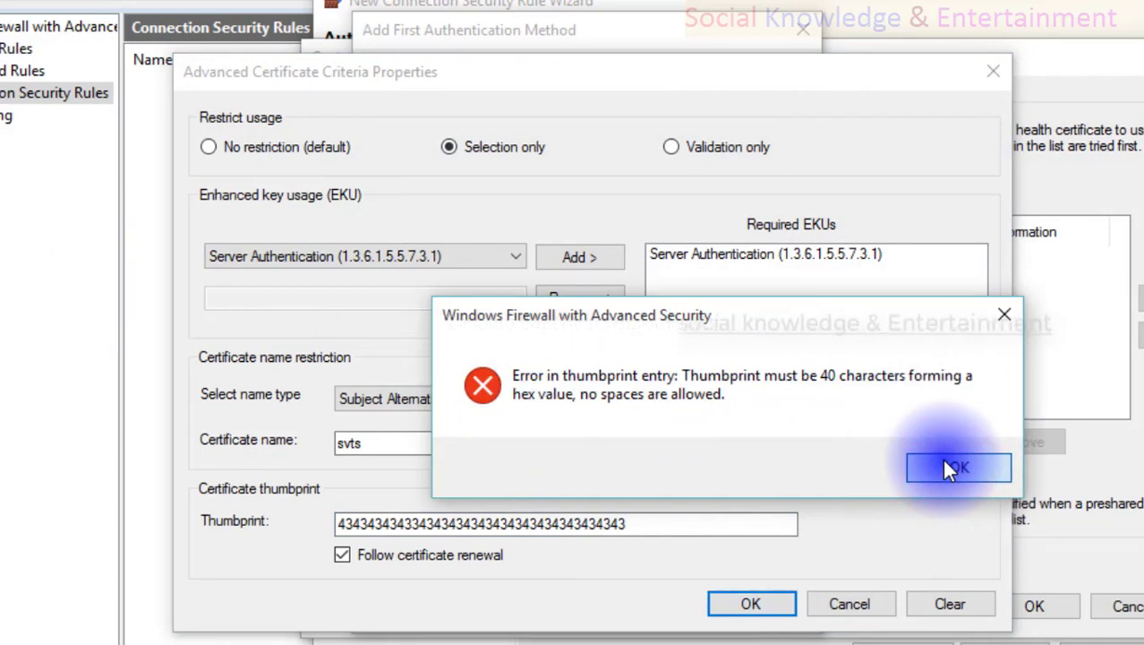
left_click(947, 467)
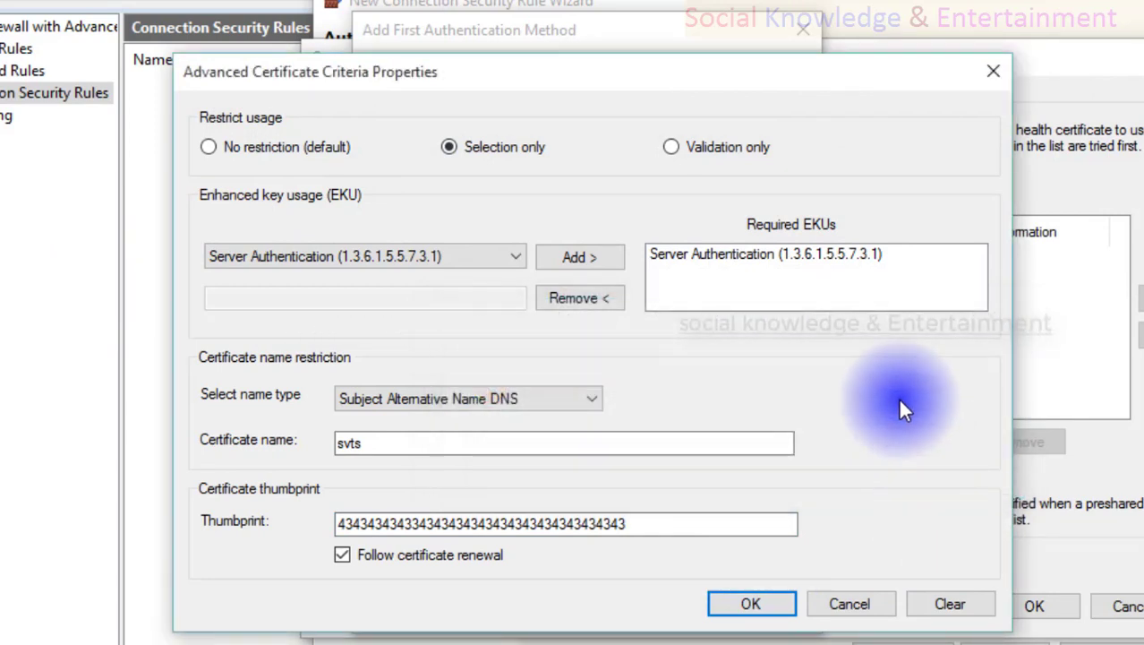
left_click(795, 254)
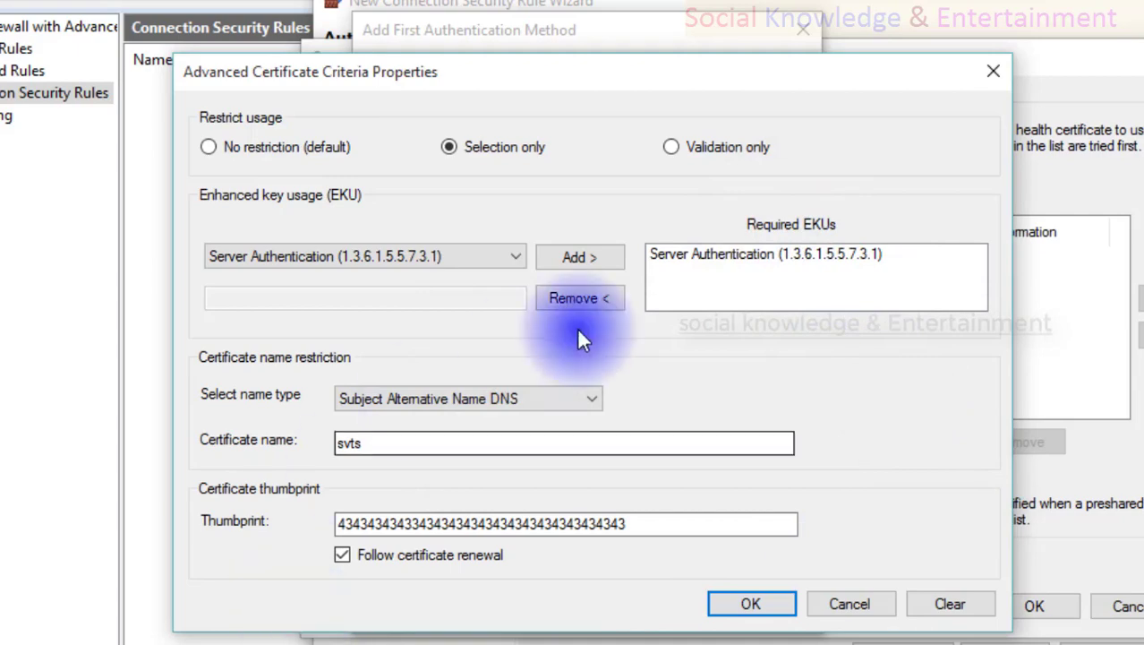
left_click(854, 598)
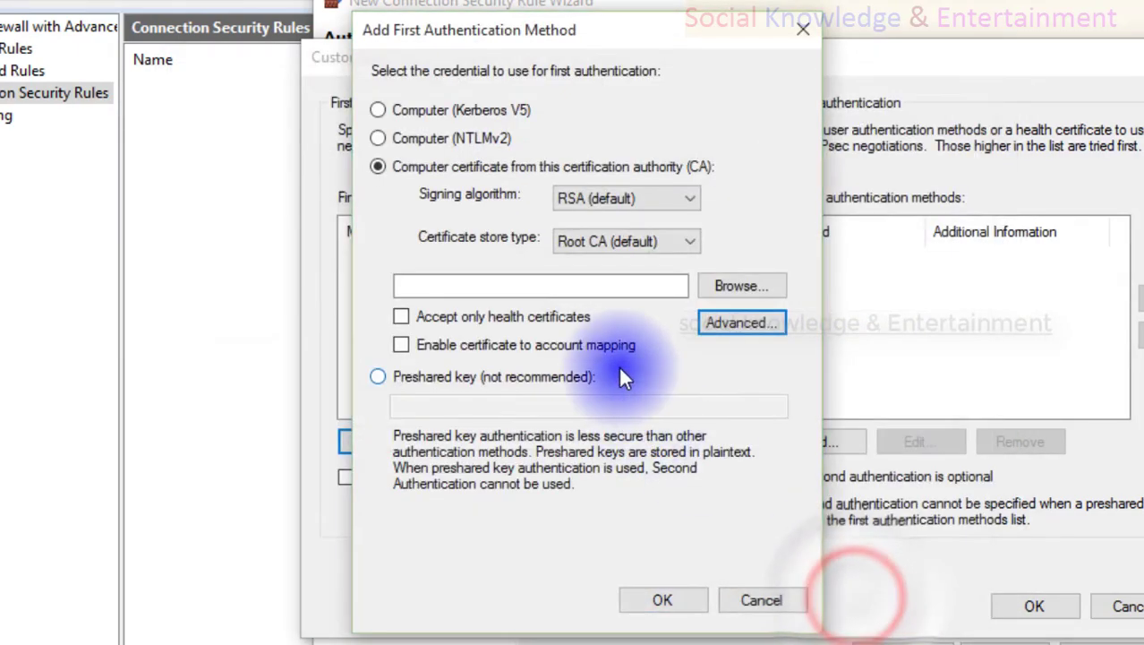
- Enable certificate to account mapping and Accept only health certificates for the computer certificate
left_click(536, 345)
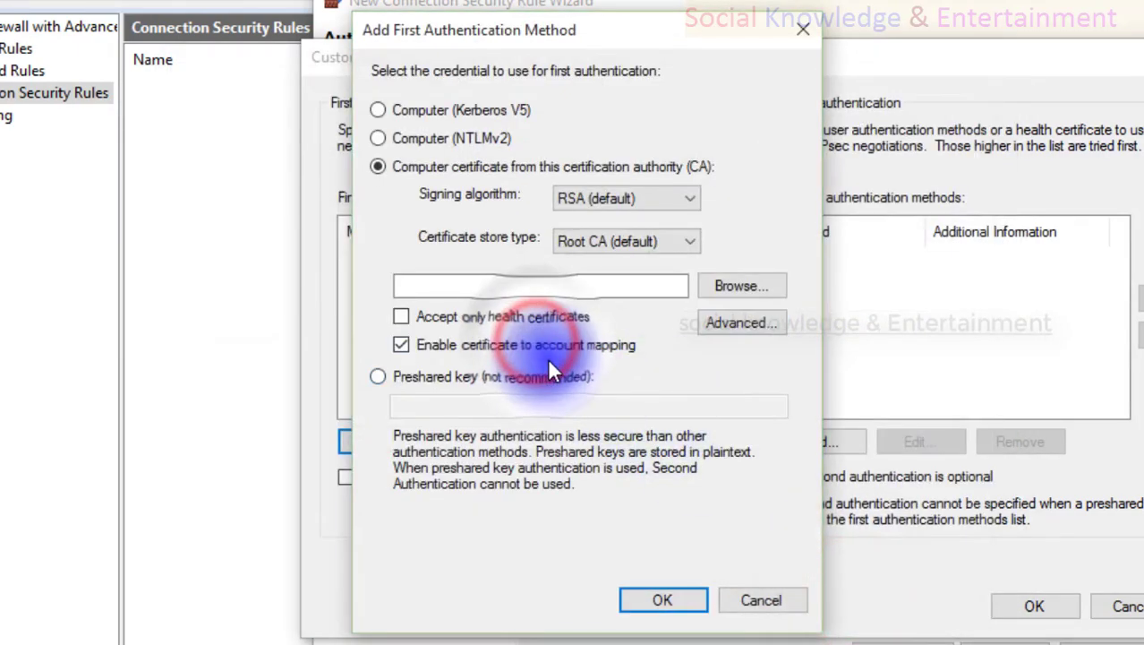
left_click(544, 309)
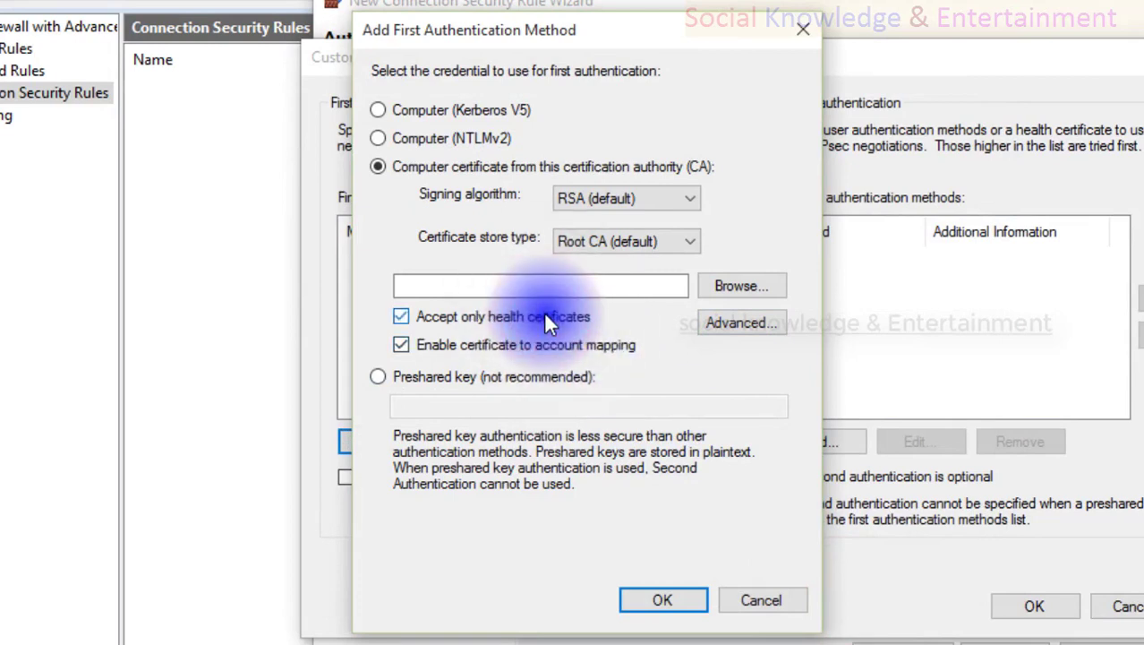
- Try the Preshared key and Computer (NTLMv2) credentials, then return to Computer certificate from this certification authority (CA)
left_click(488, 377)
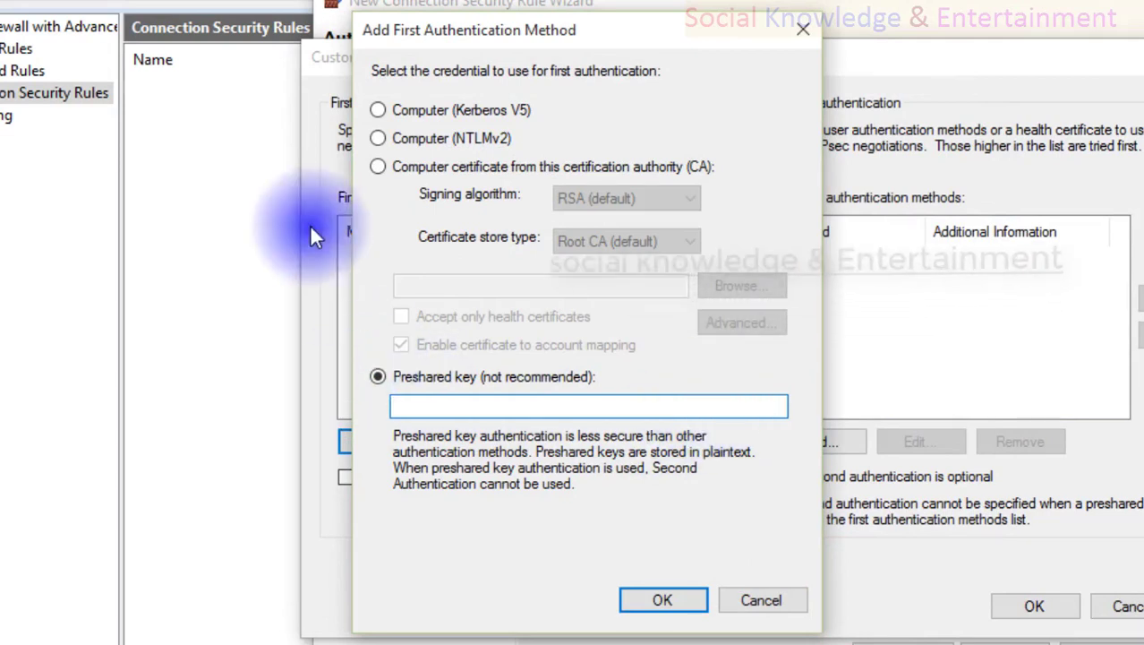
left_click(378, 138)
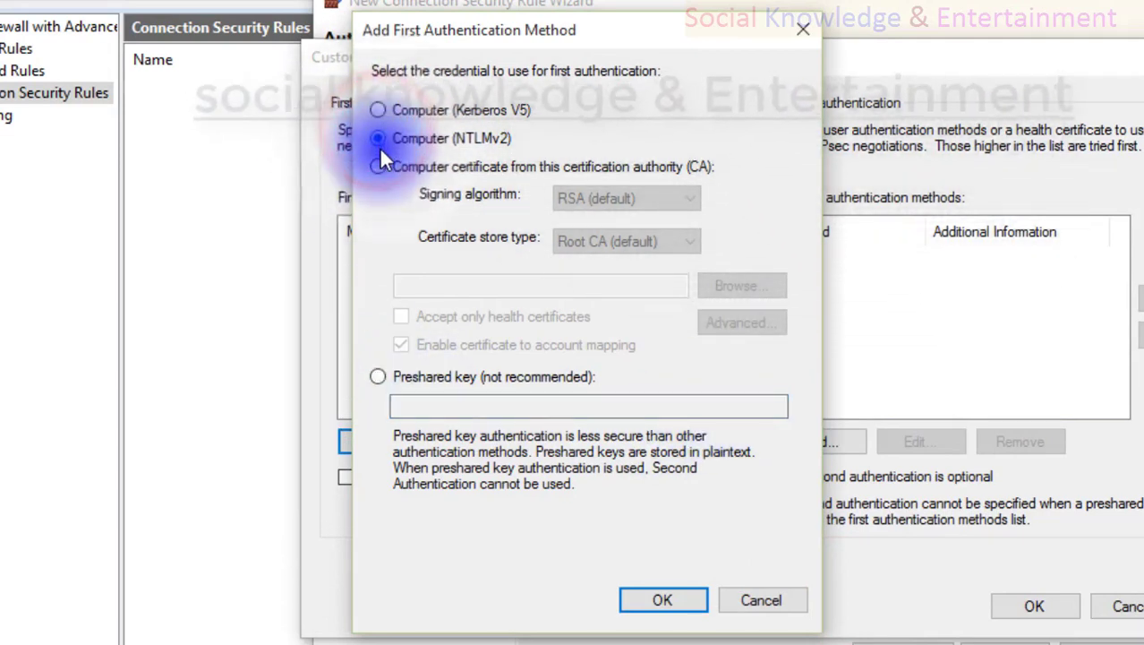
left_click(491, 157)
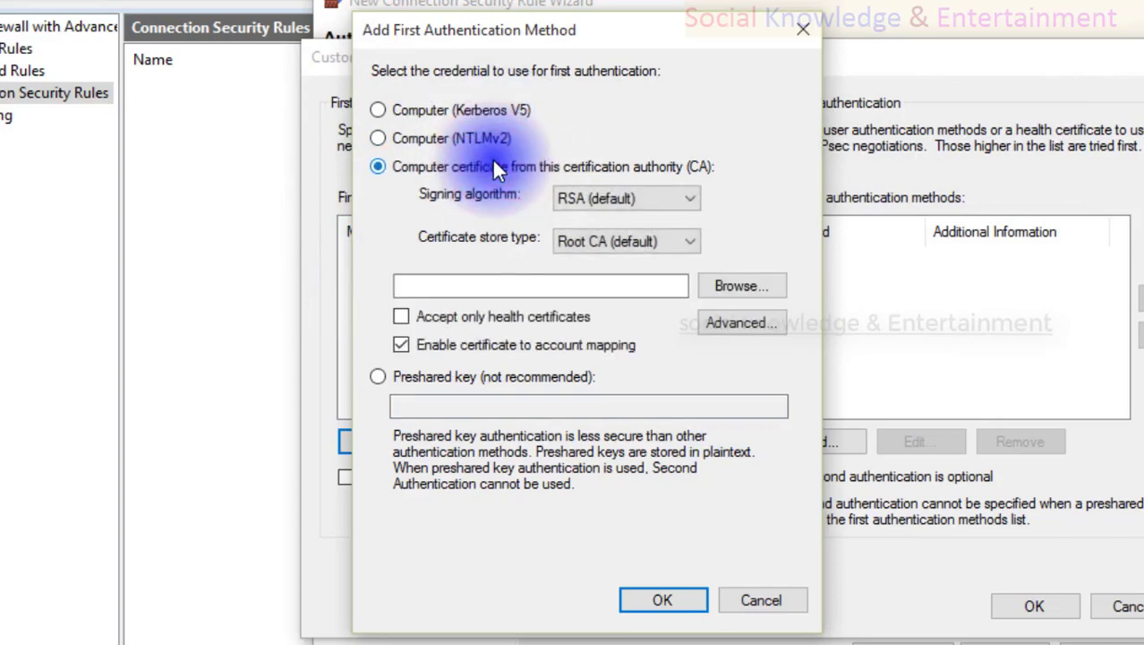
- Add the Certum Trusted Network CA certificate as a first authentication method and confirm the customized advanced authentication methods
left_click(747, 286)
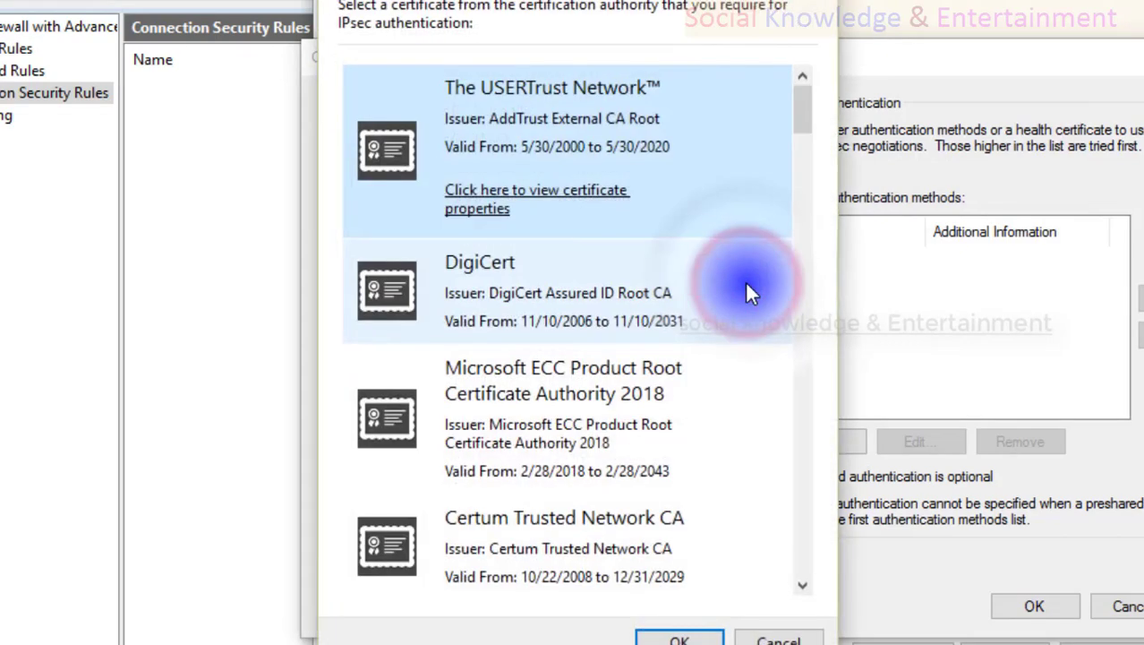
scroll(746, 285, "down", 3)
left_click(544, 260)
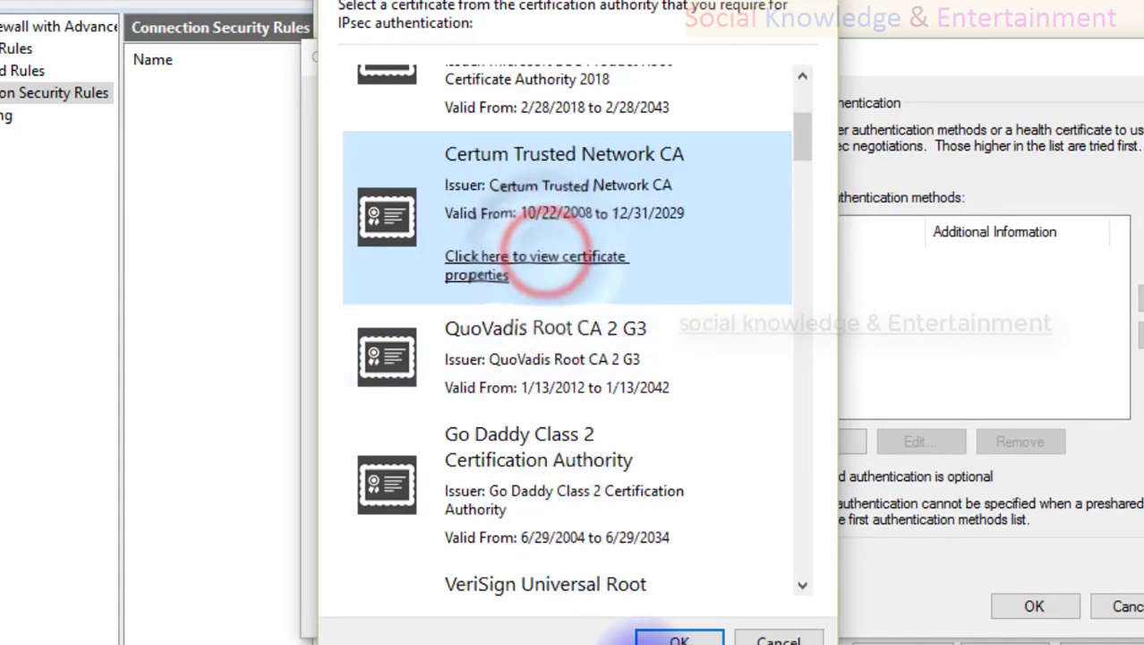
left_click(680, 638)
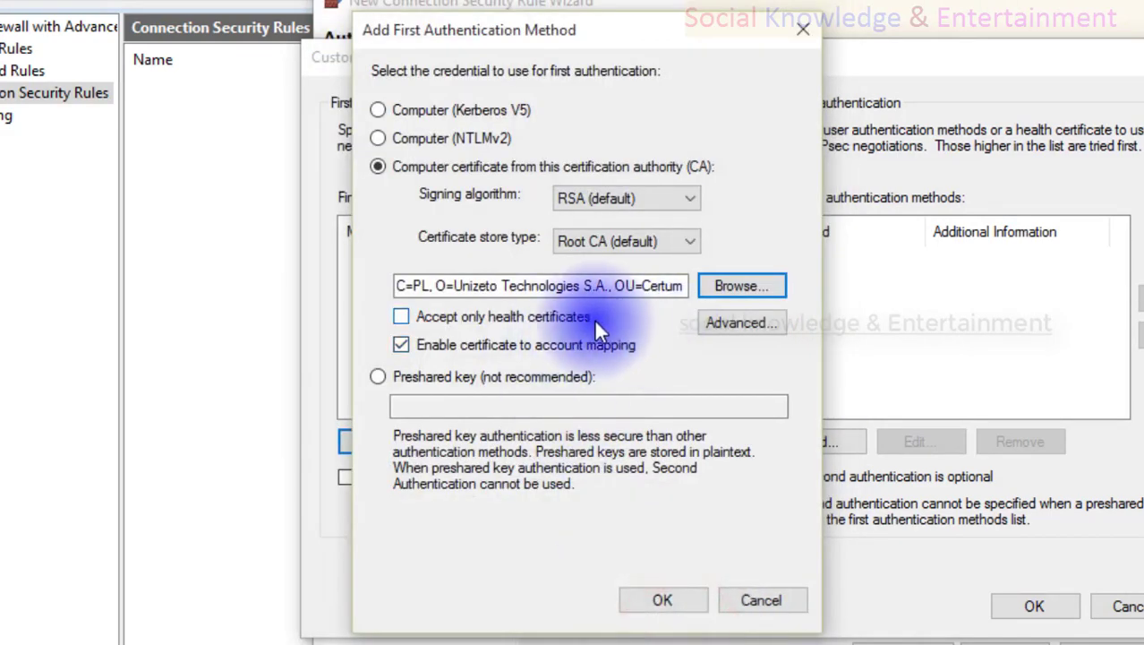
left_click(640, 598)
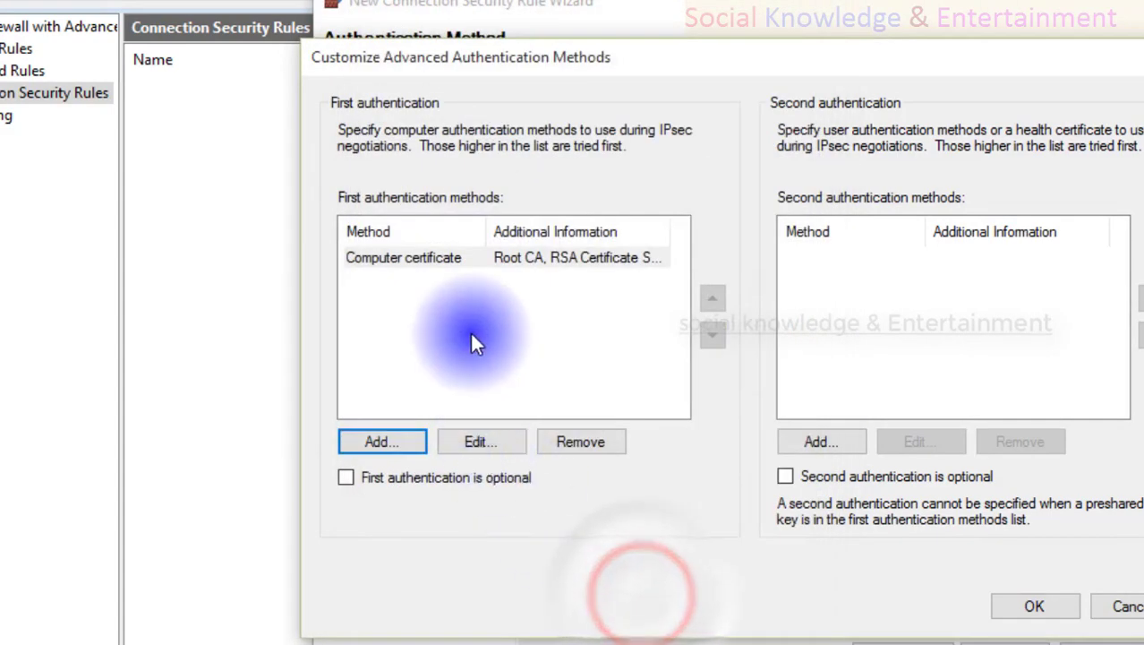
left_click(561, 263)
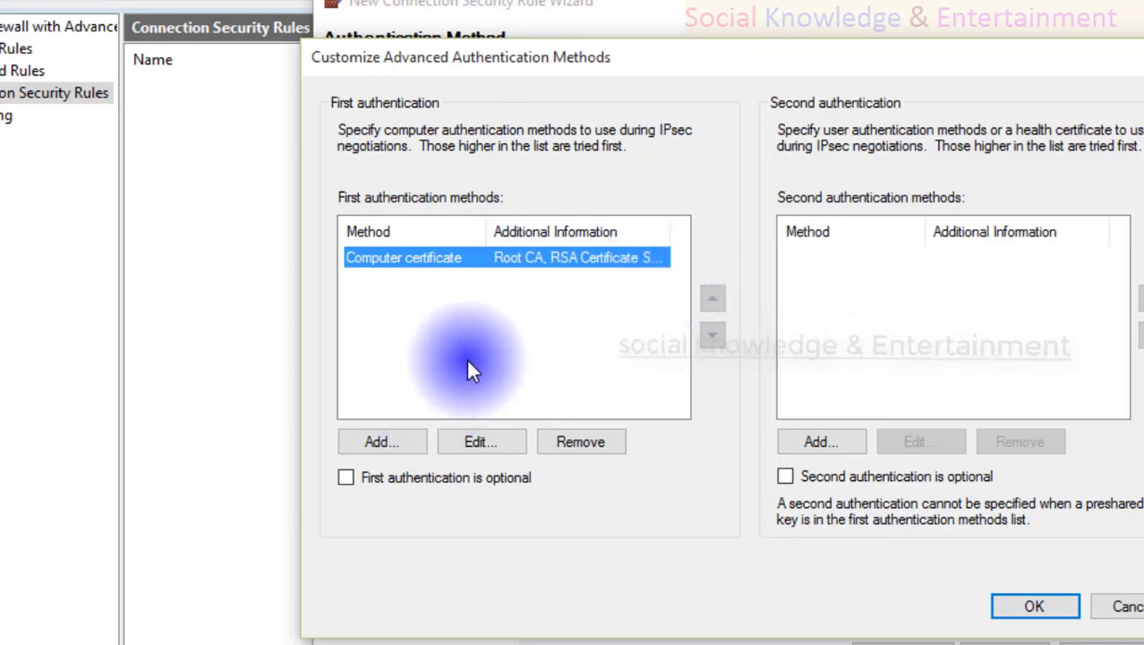
key("Return")
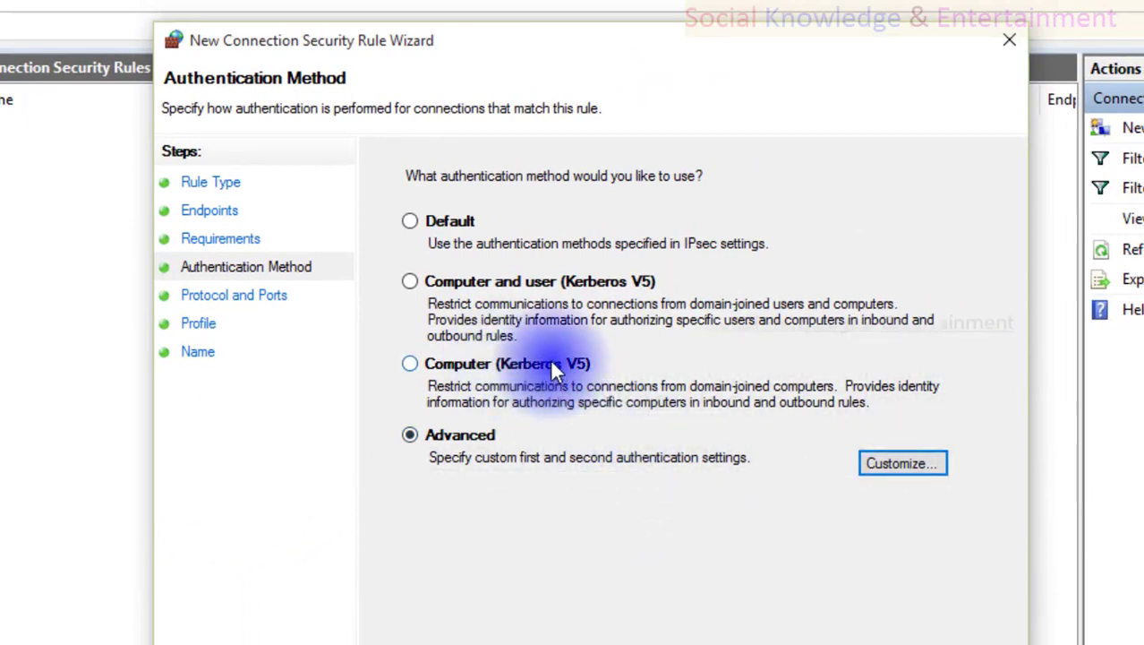
- Choose Computer and user (Kerberos V5) as the rule's authentication method and proceed to the Protocol and Ports page
left_click(534, 281)
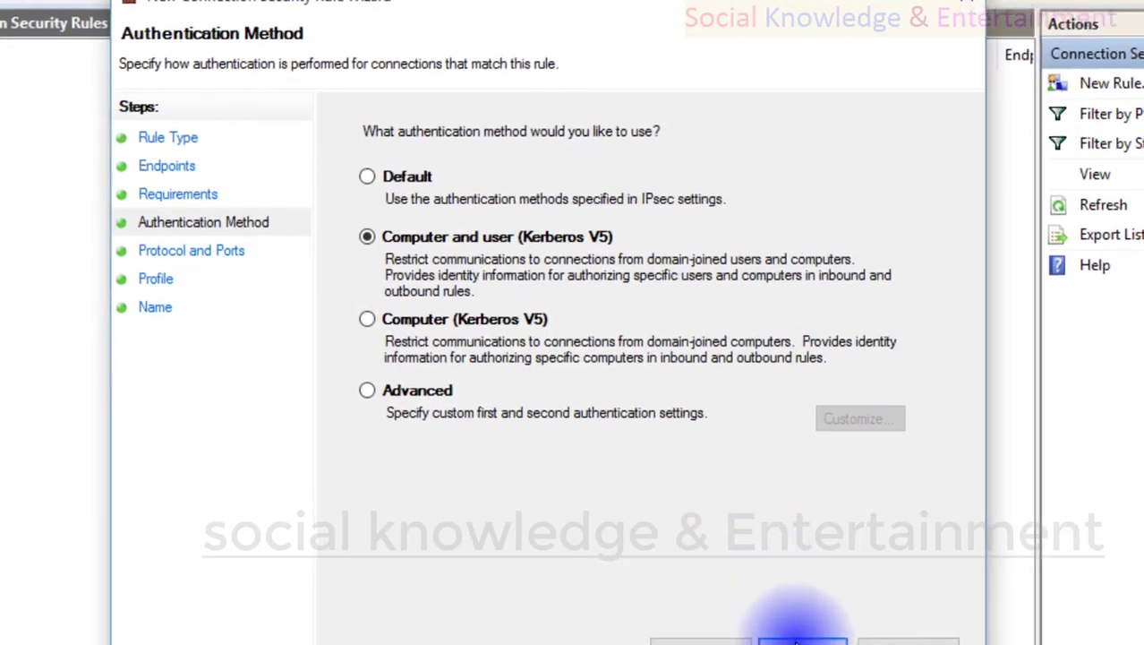
left_click(783, 550)
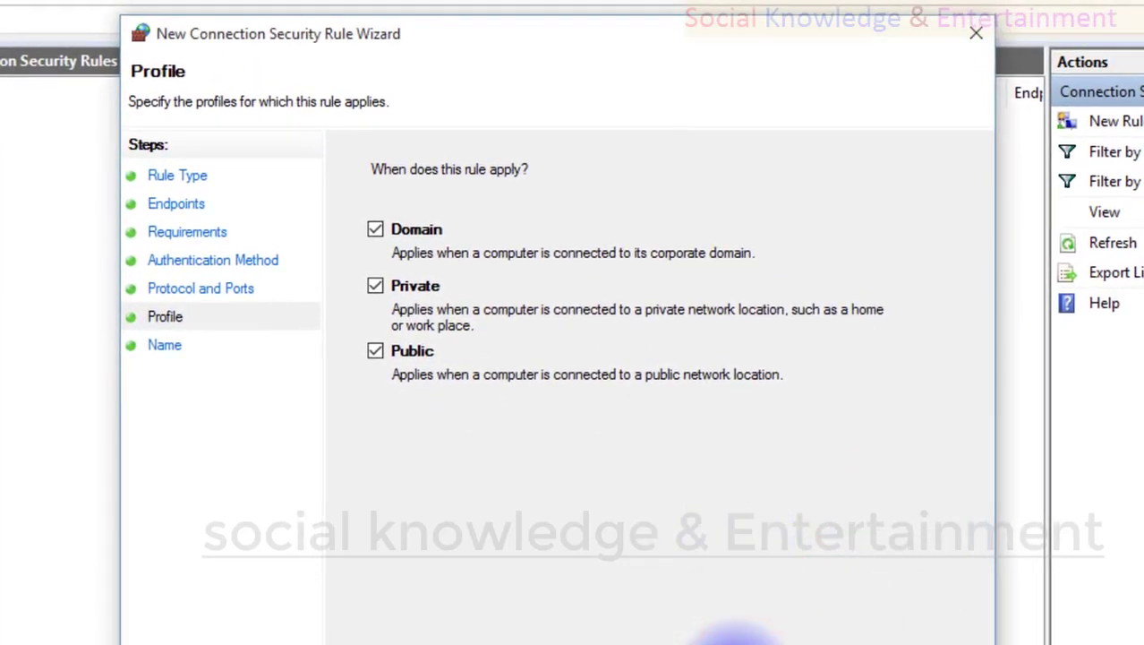
left_click(742, 638)
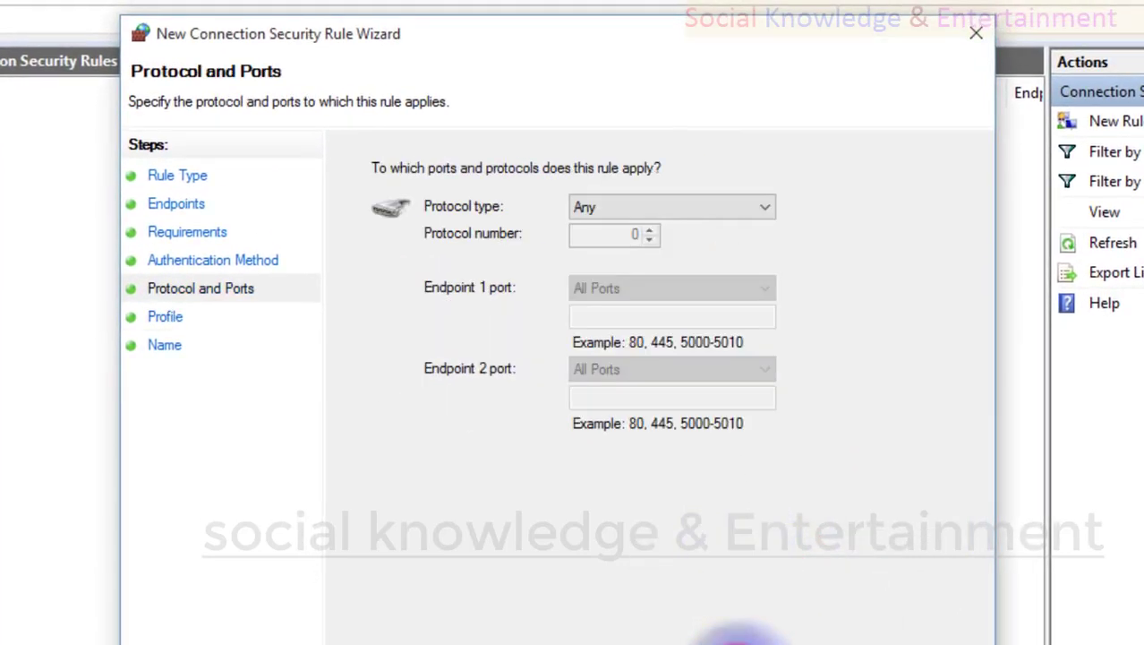
- Keep the protocol type as Any and apply the rule to the Domain, Private and Public profiles, continuing to the Name page
left_click(611, 208)
left_click(611, 209)
left_click(611, 213)
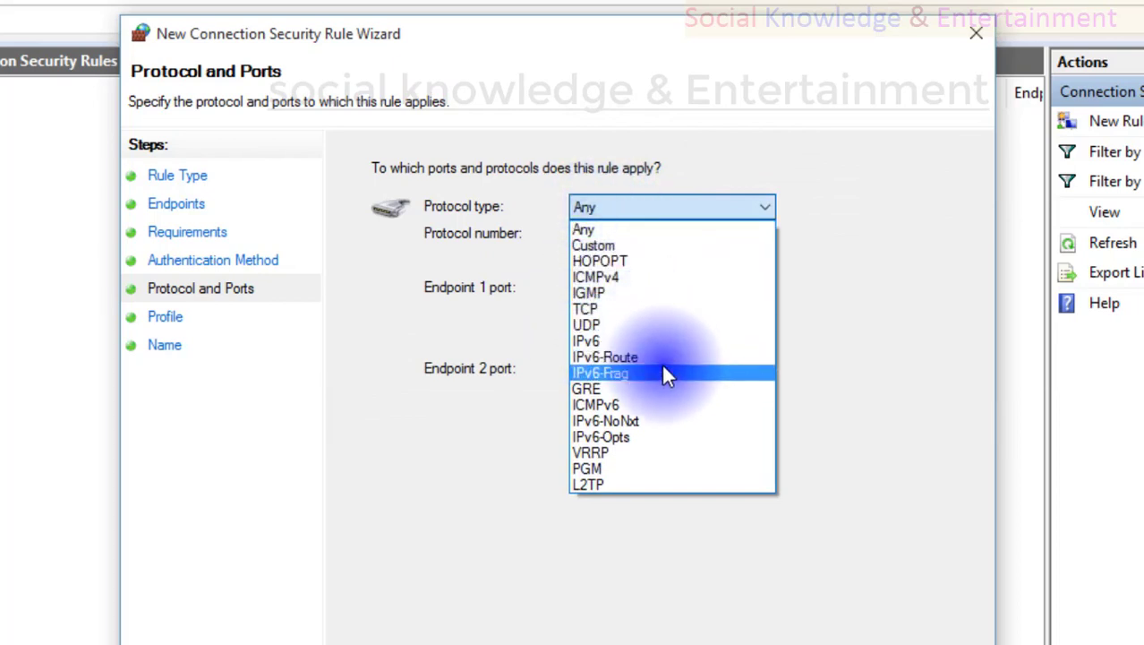
left_click(674, 230)
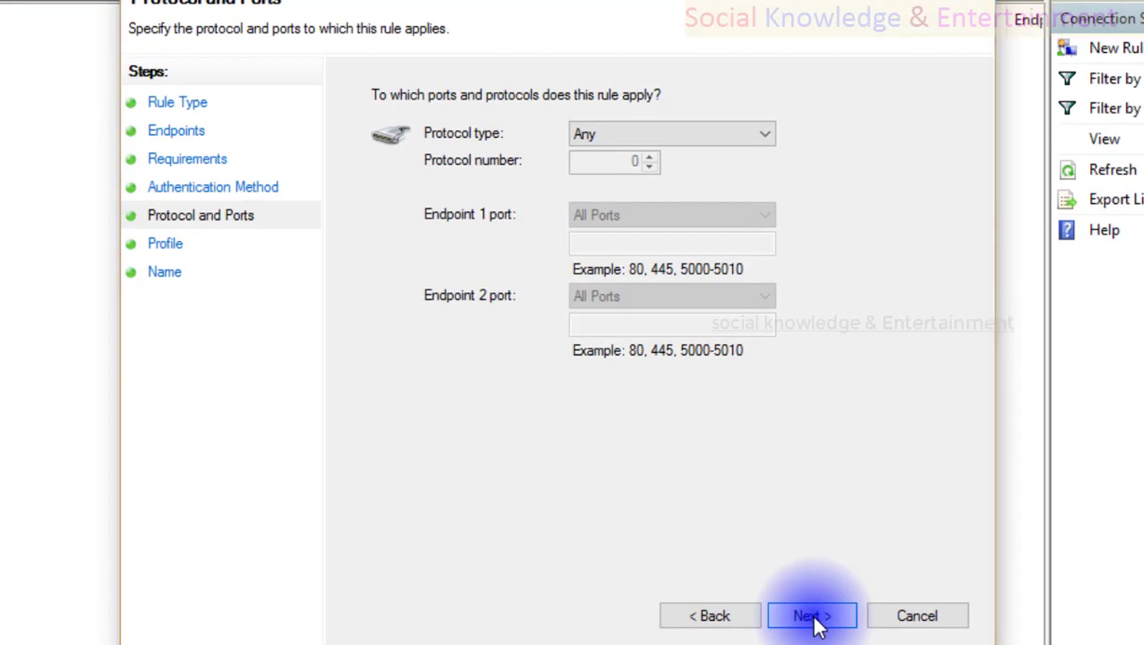
left_click(812, 618)
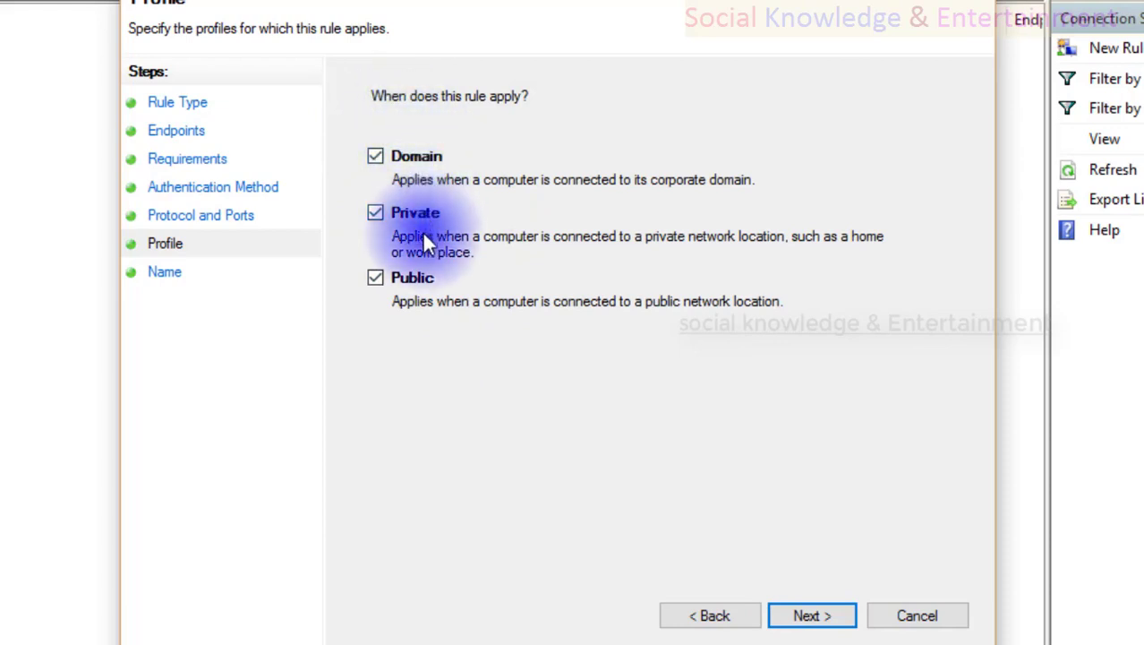
left_click(806, 617)
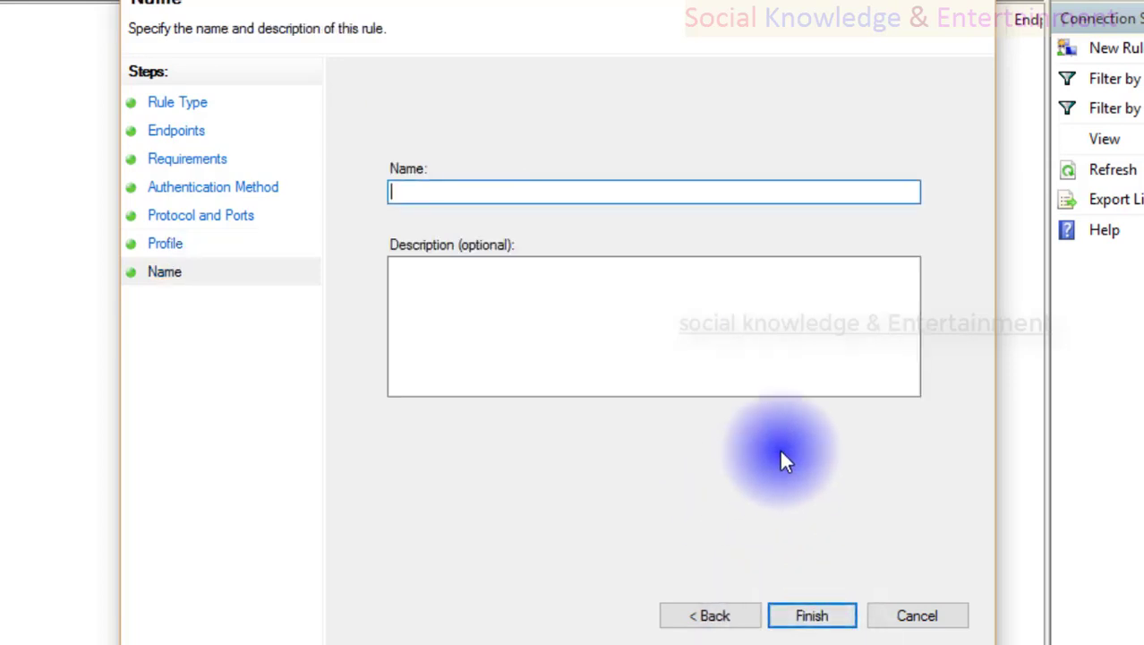
- Name the connection security rule "my connectionof data"
type("sssscgfg")
key("BackSpace")
key("BackSpace")
key("BackSpace")
key("BackSpace")
key("BackSpace")
key("BackSpace")
key("BackSpace")
type("my connectio")
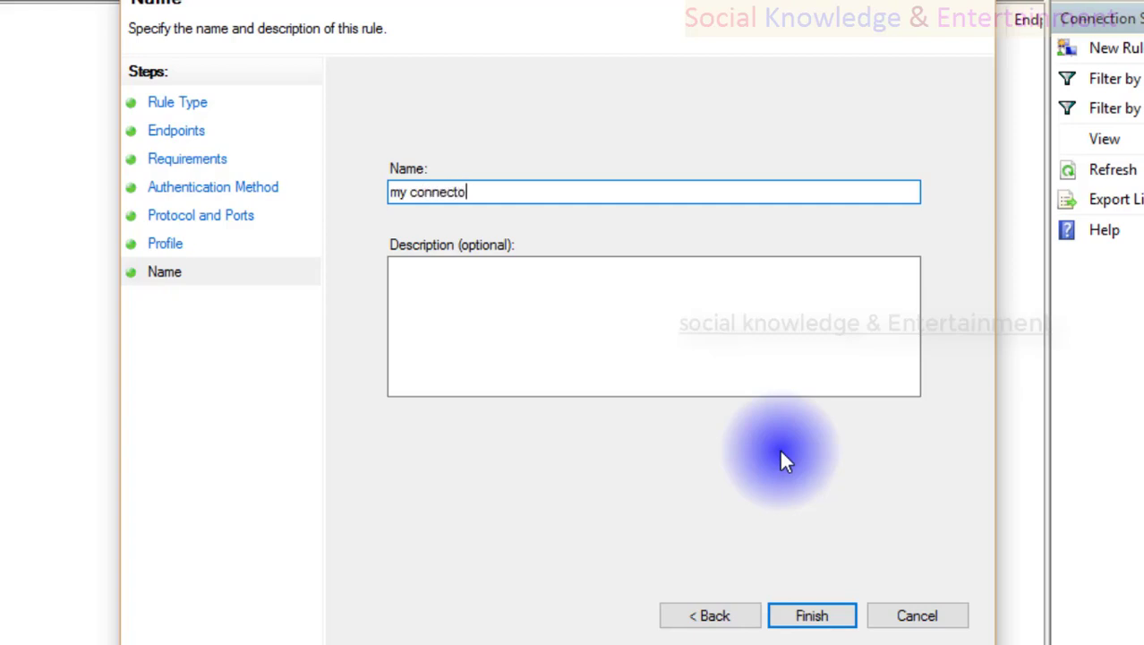
type("nof data")
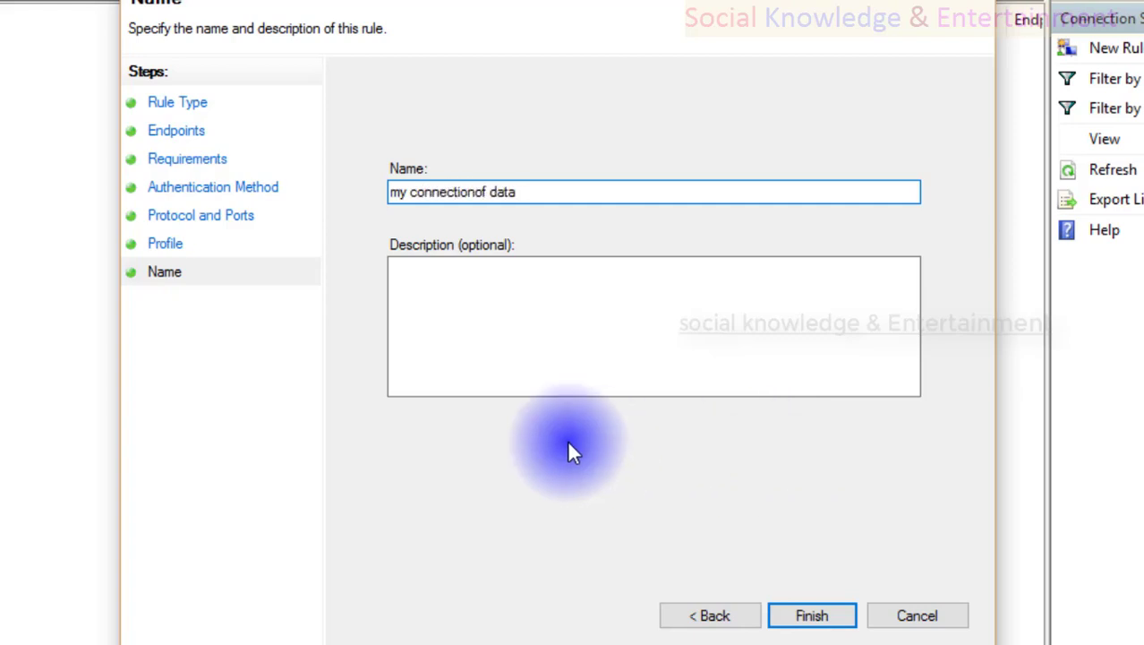
- Enter "in out connection security" as the rule's description and finish creating the rule
key("Tab")
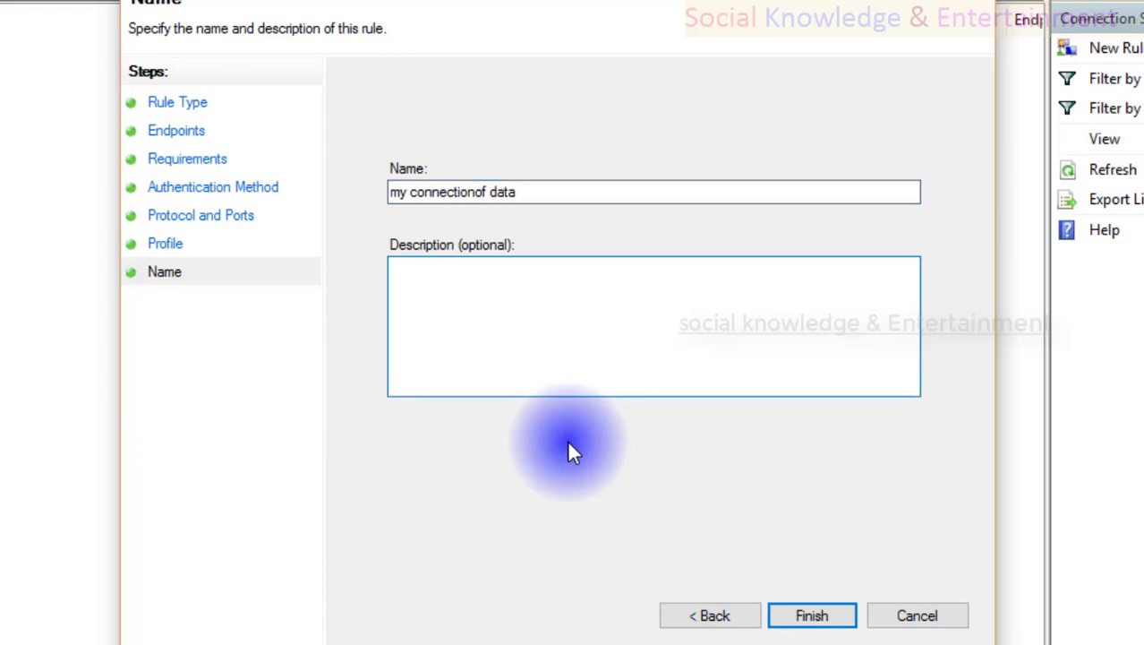
type("in out connectio")
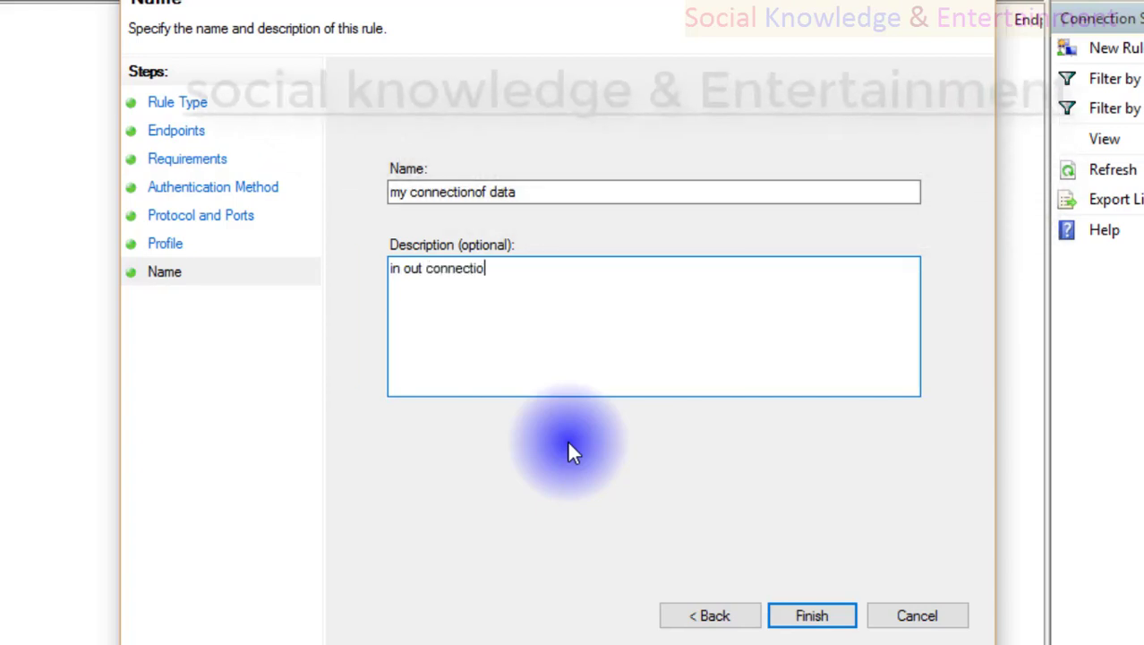
type("n security")
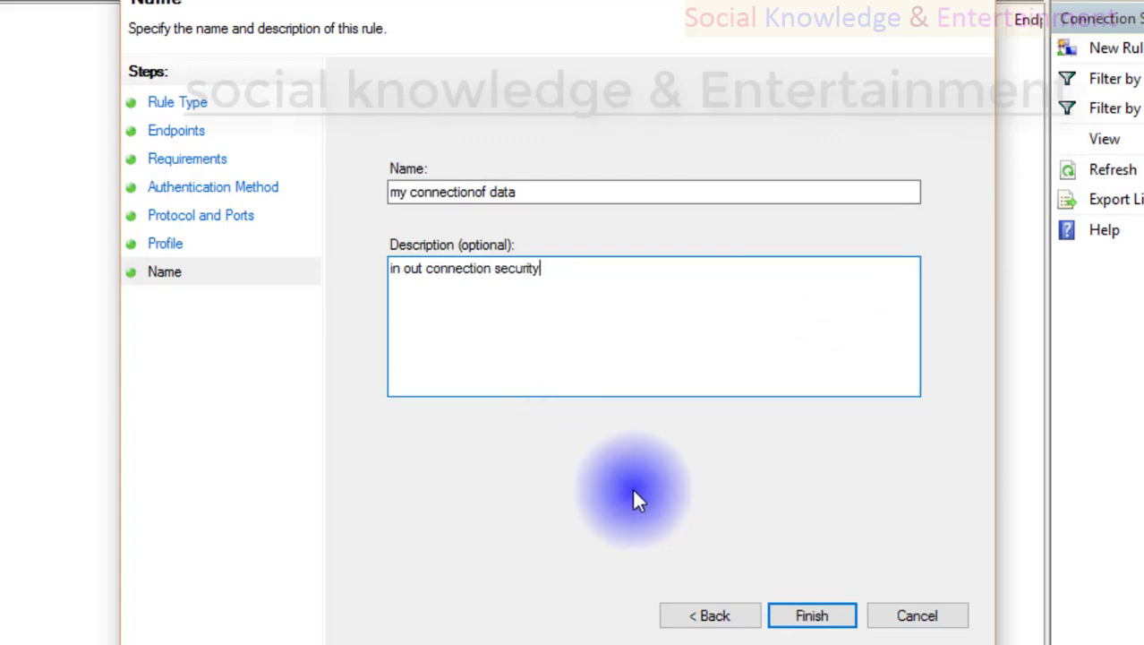
left_click(866, 311)
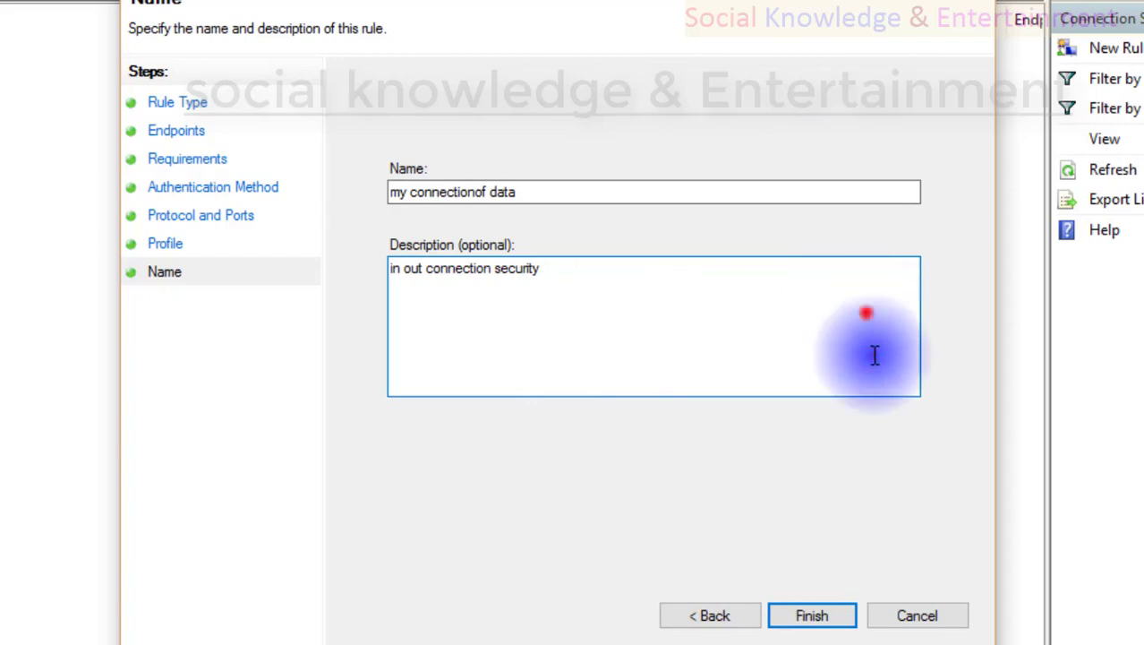
left_click(809, 611)
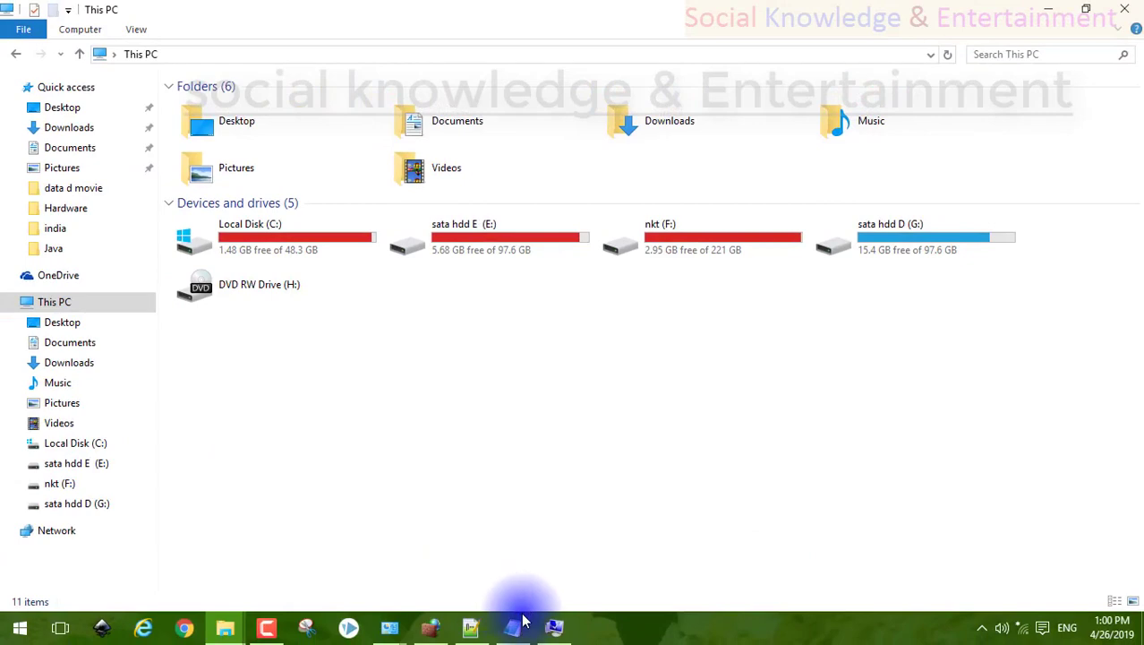
- Return to the Windows Firewall with Advanced Security window and select the new rule in the Connection Security Rules list
left_click(439, 626)
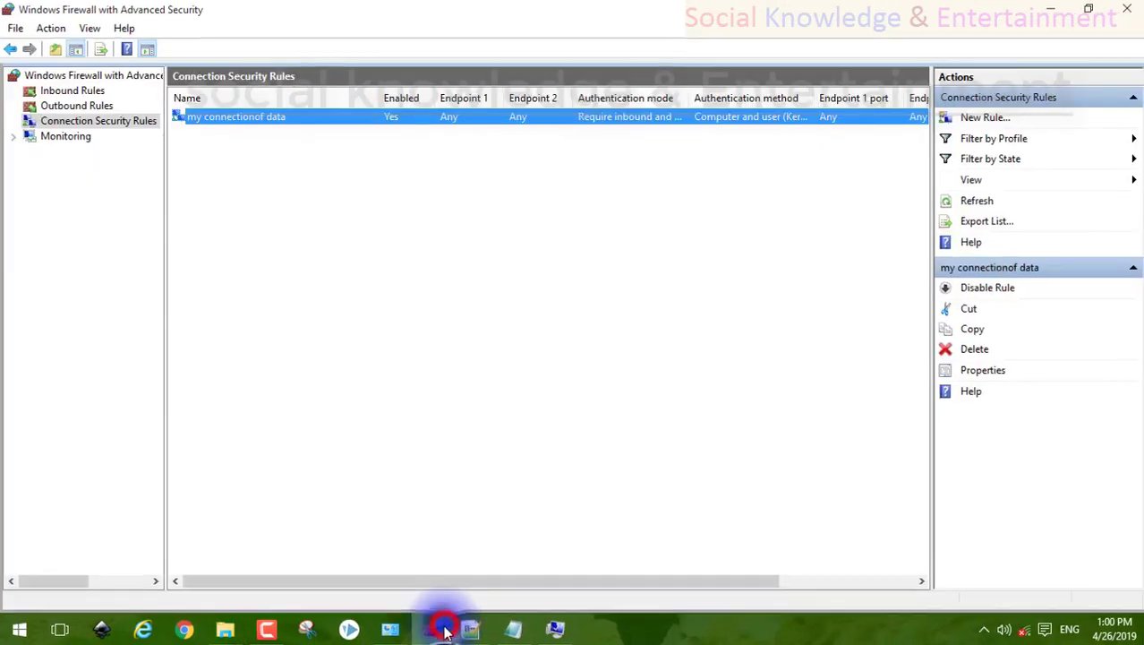
right_click(390, 225)
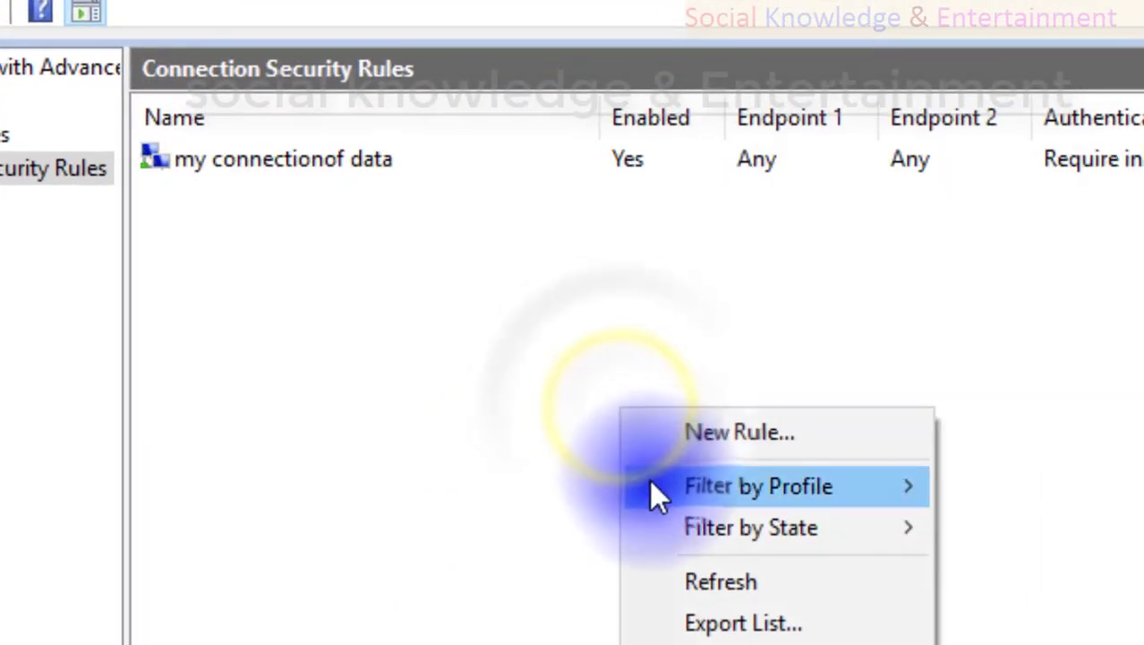
left_click(582, 329)
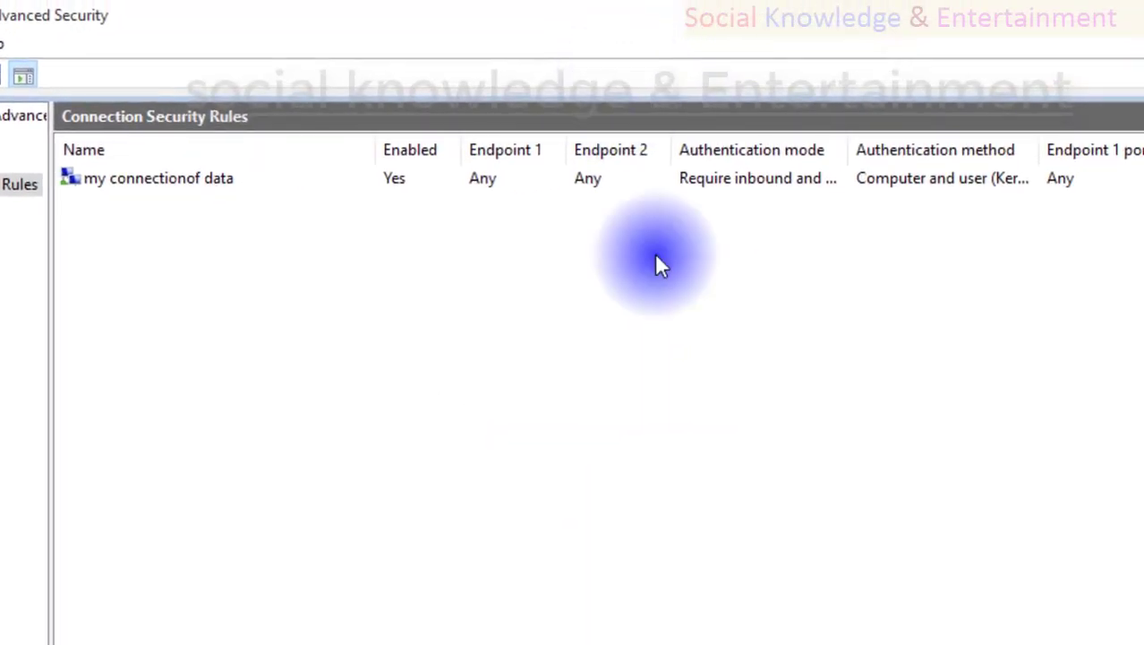
left_click(640, 177)
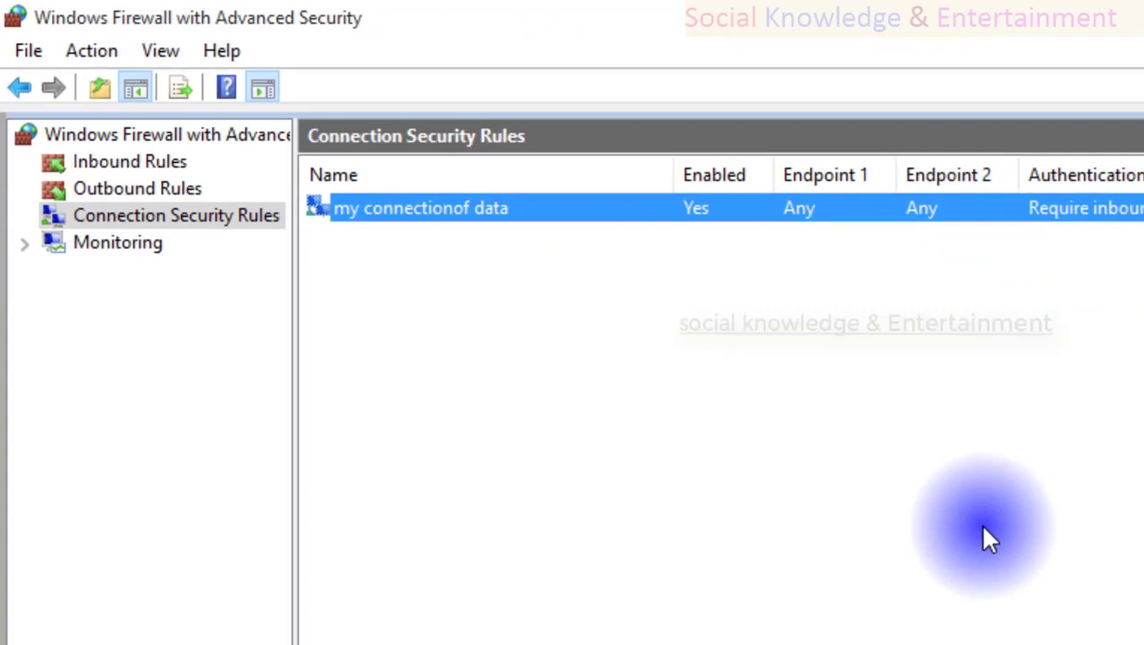
- Check the profile and state filter options for the connection security rules and refresh the list
right_click(979, 506)
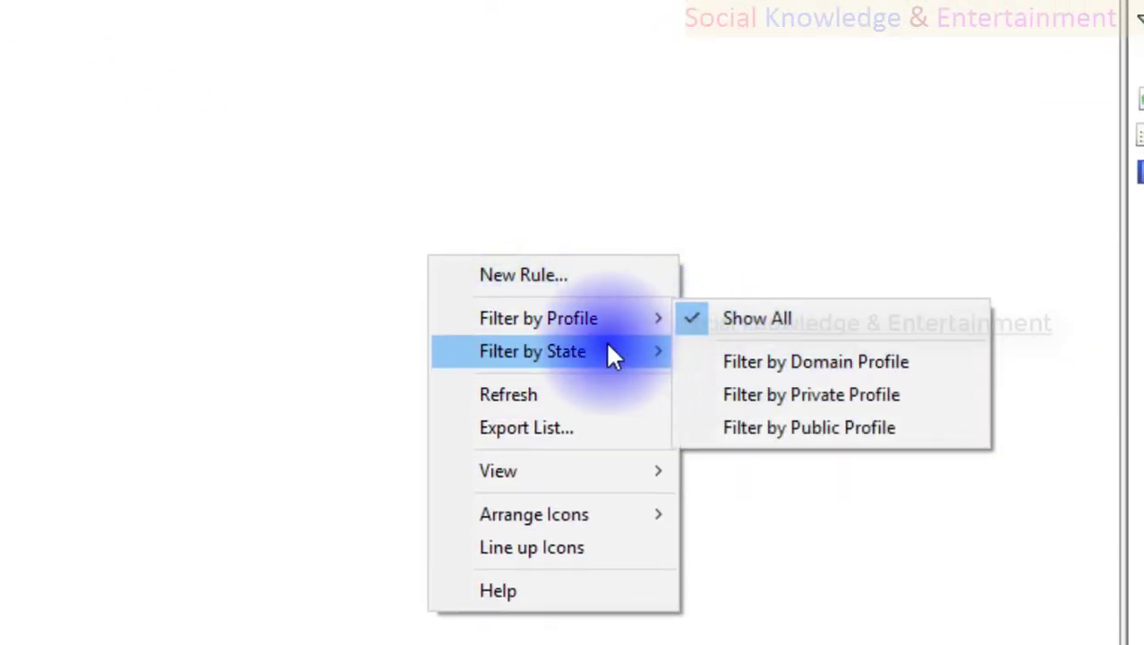
mouse_move(606, 351)
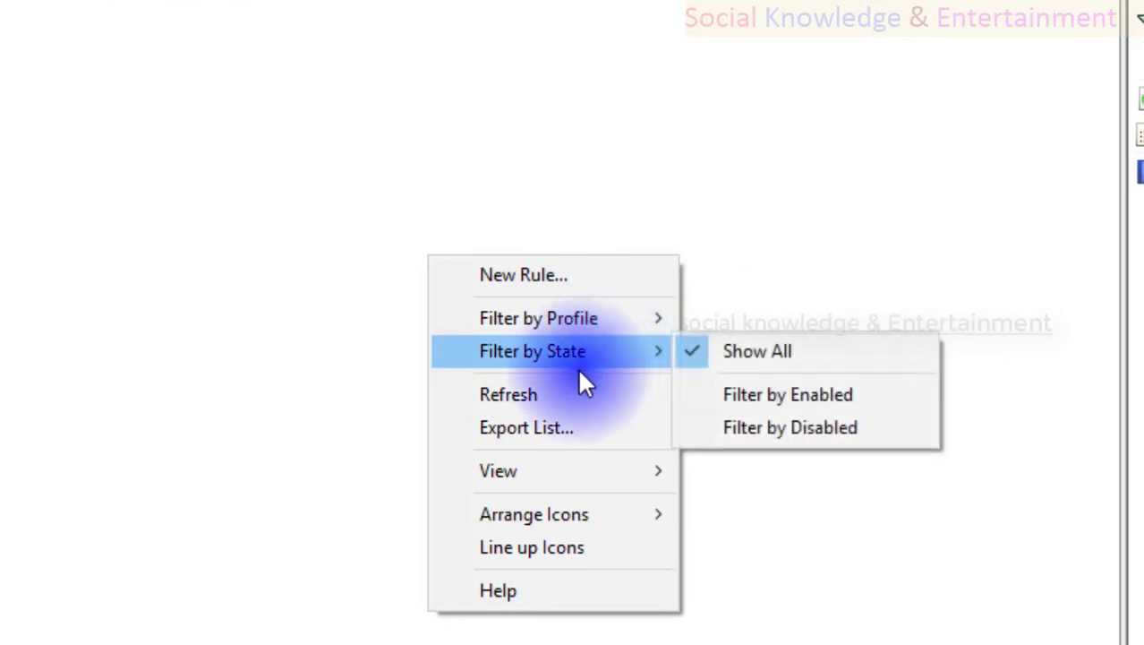
left_click(528, 401)
right_click(230, 284)
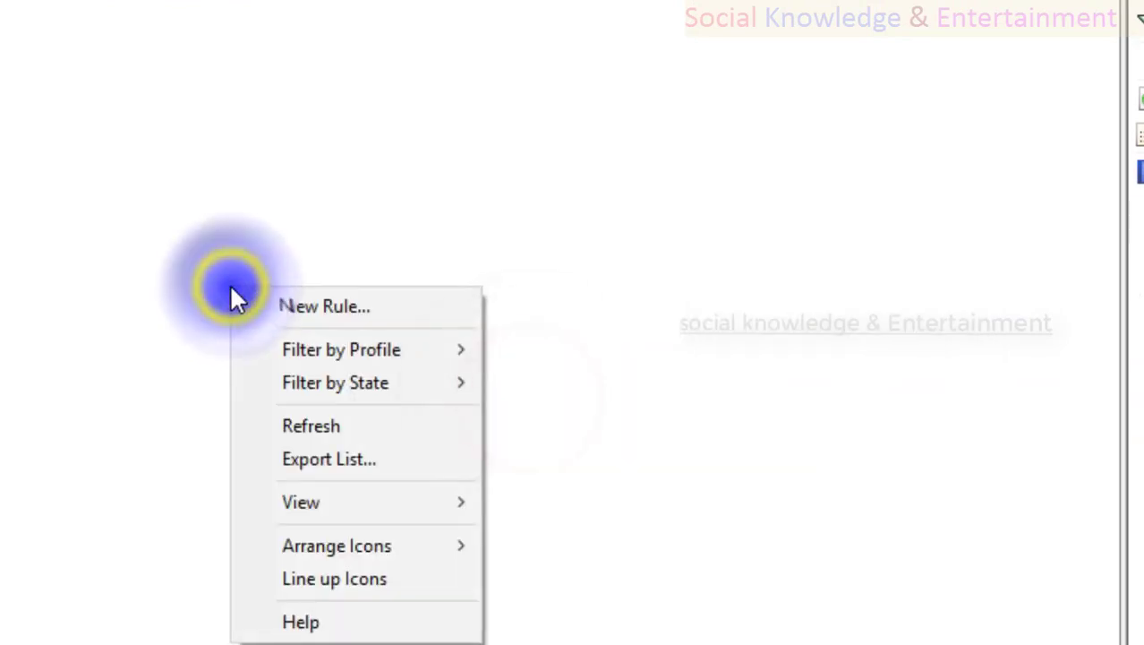
left_click(137, 223)
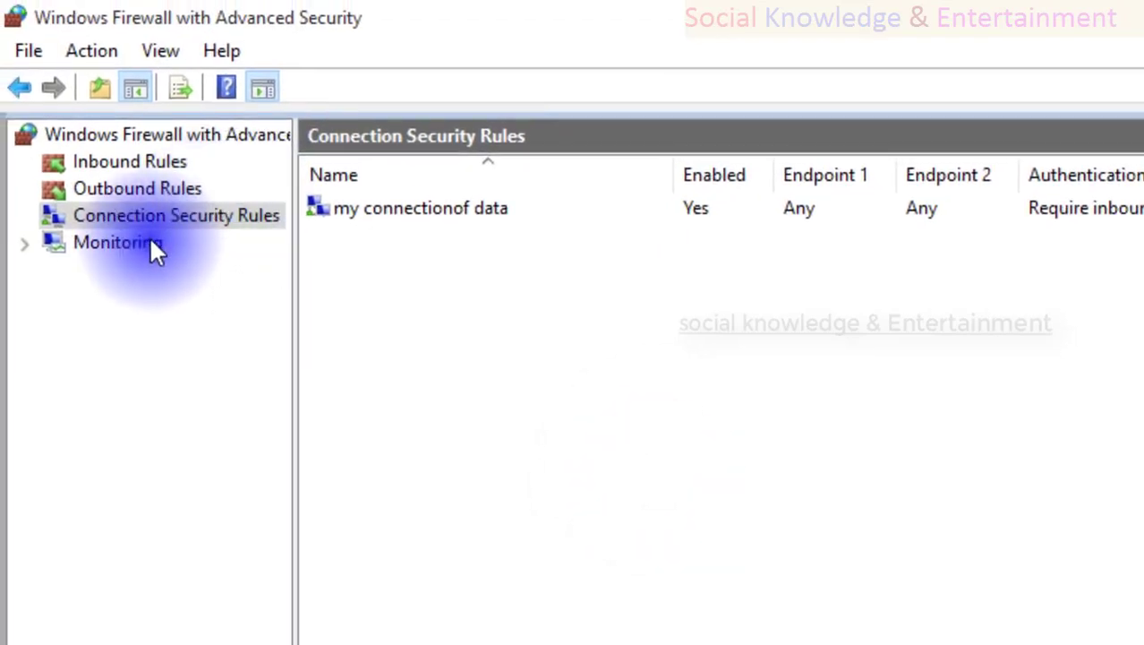
- Open the Monitoring overview, examine the Public Profile's firewall state and settings, and expand the Domain Profile
left_click(109, 242)
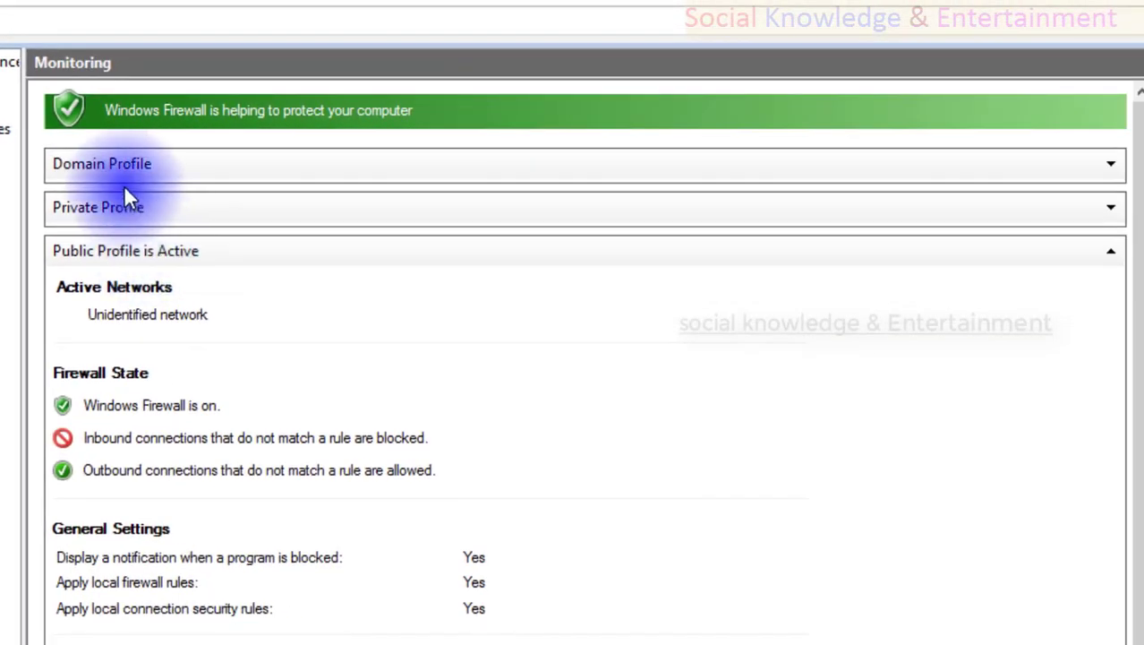
scroll(187, 211, "down", 3)
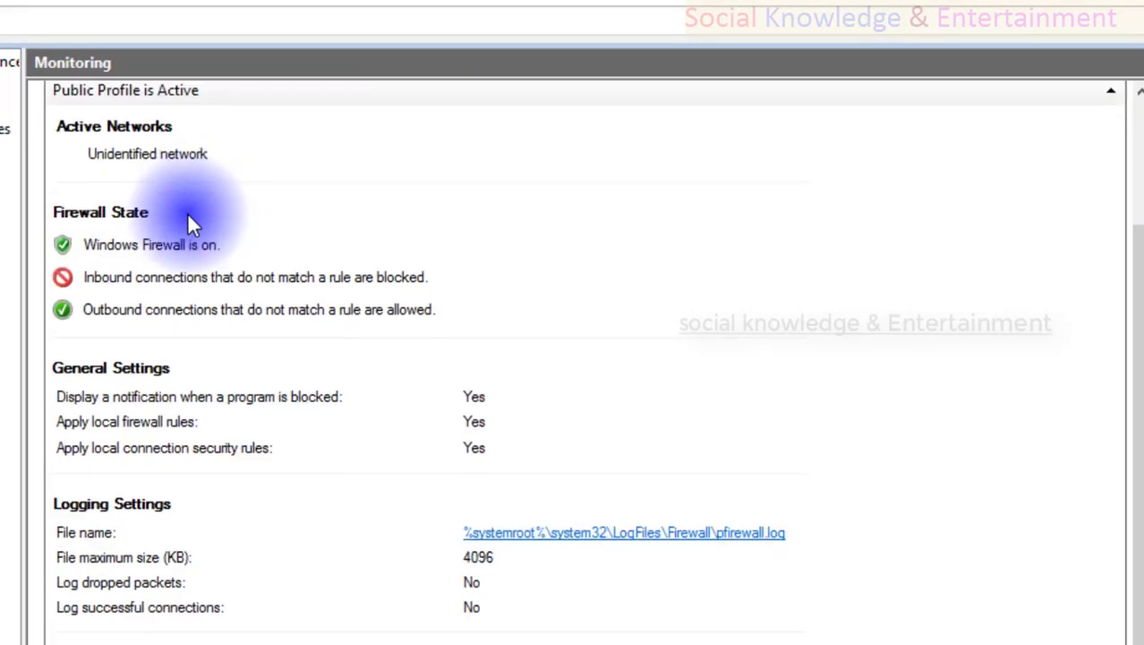
scroll(187, 212, "up", 3)
scroll(188, 212, "up", 1)
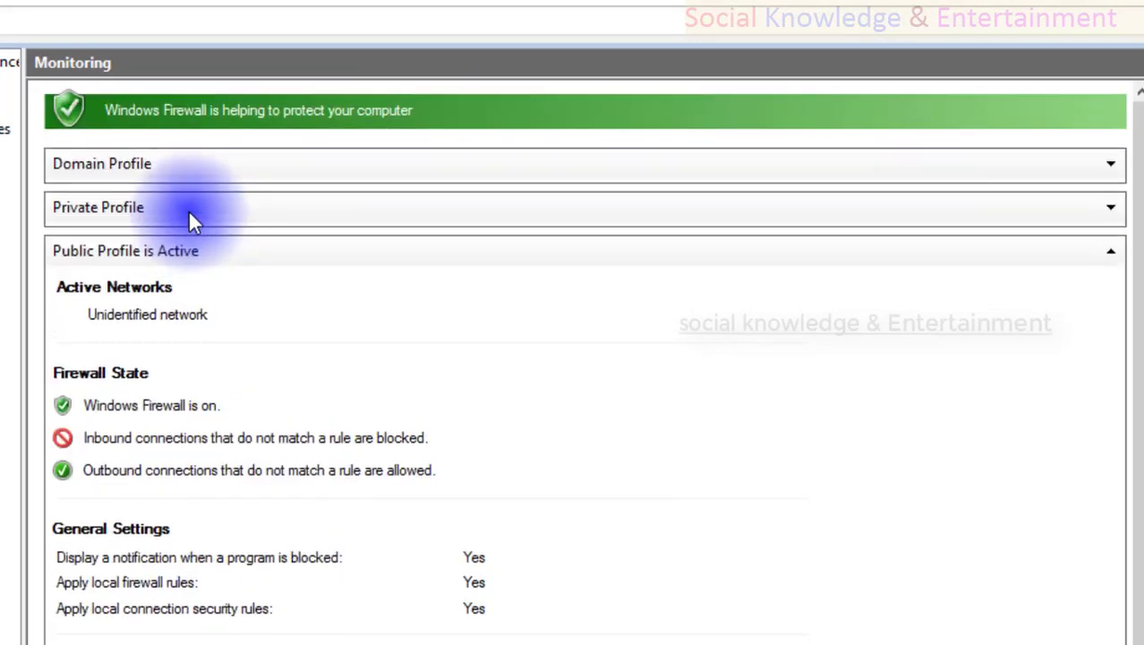
scroll(191, 220, "down", 3)
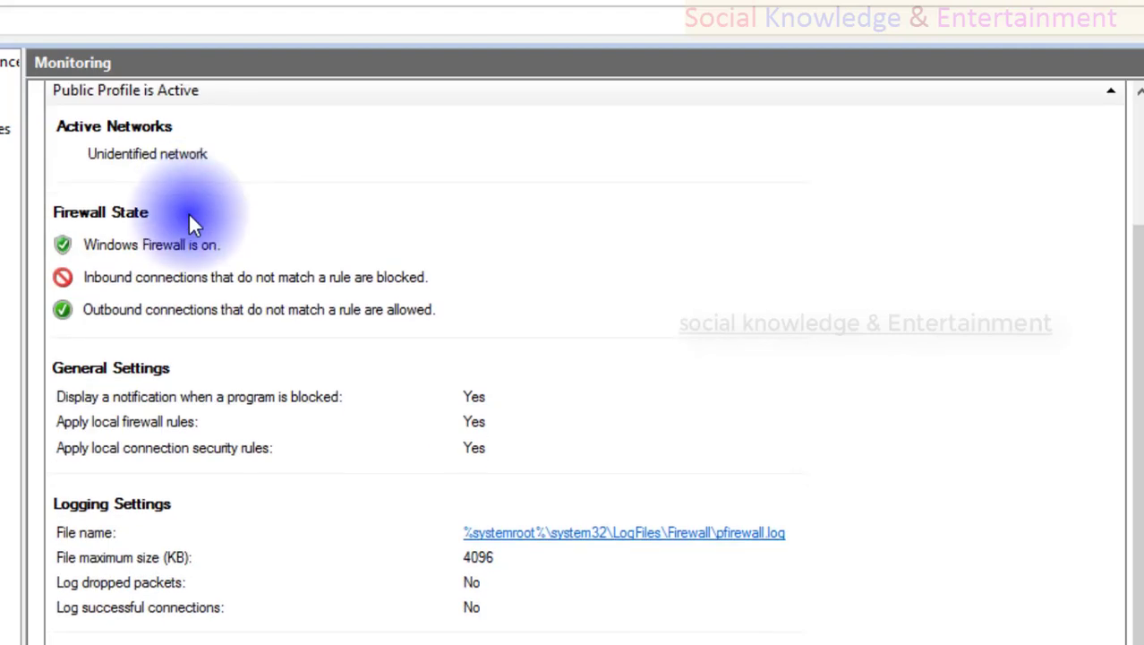
scroll(190, 220, "up", 3)
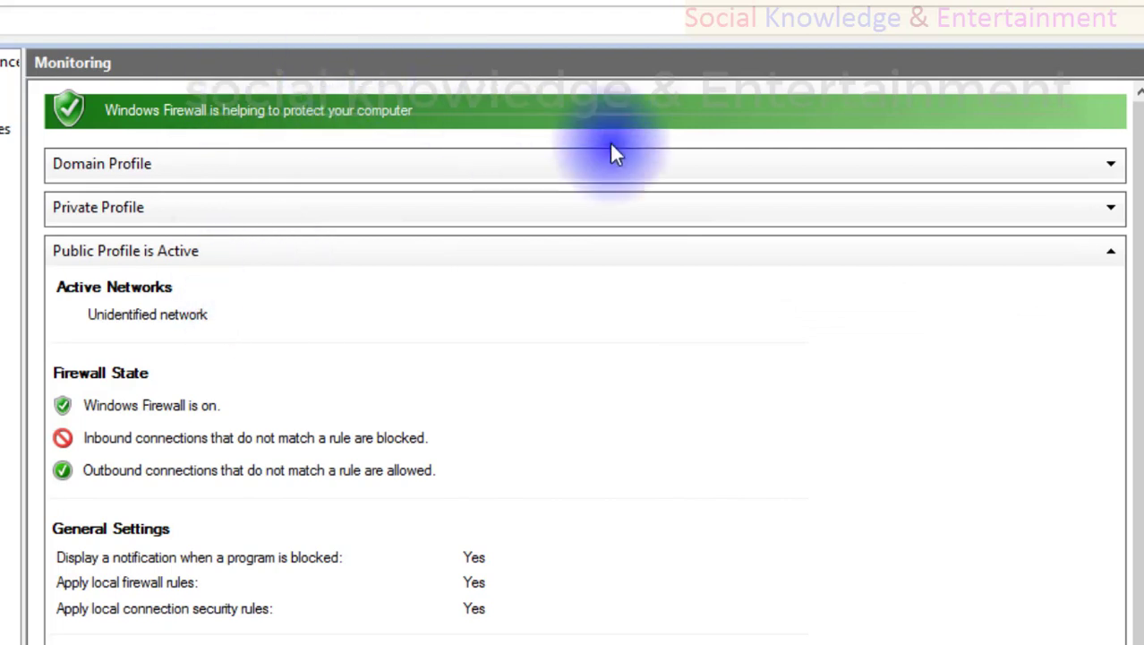
left_click(1111, 164)
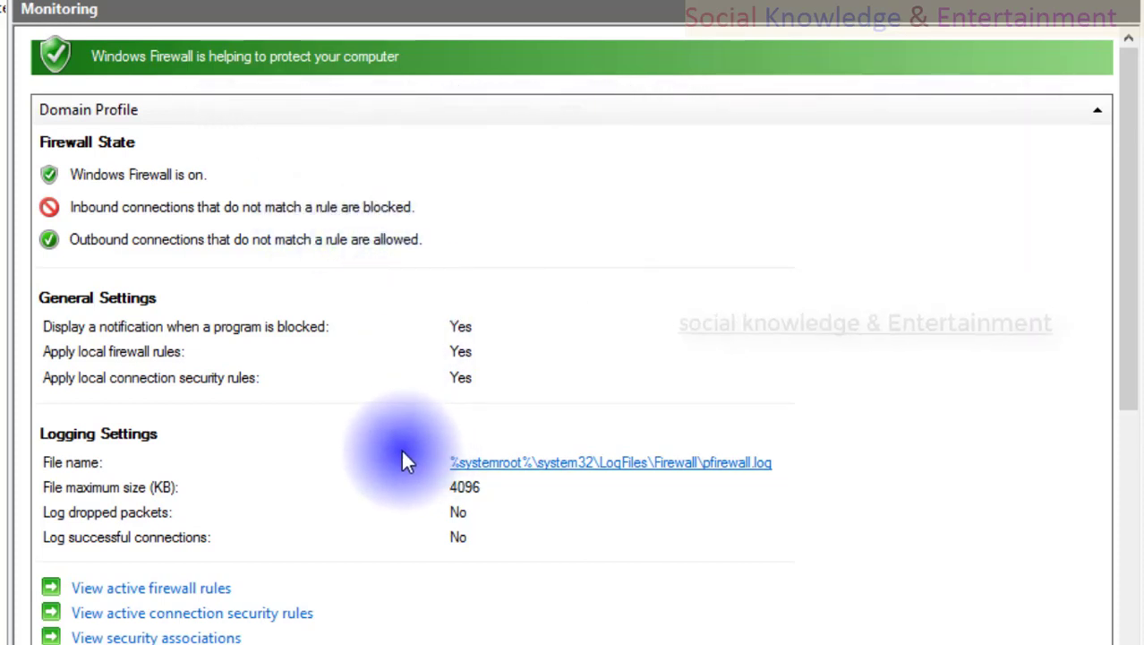
- Open the Domain Profile's pfirewall.log file, agree to create it as a new file, and close Notepad
left_click(492, 464)
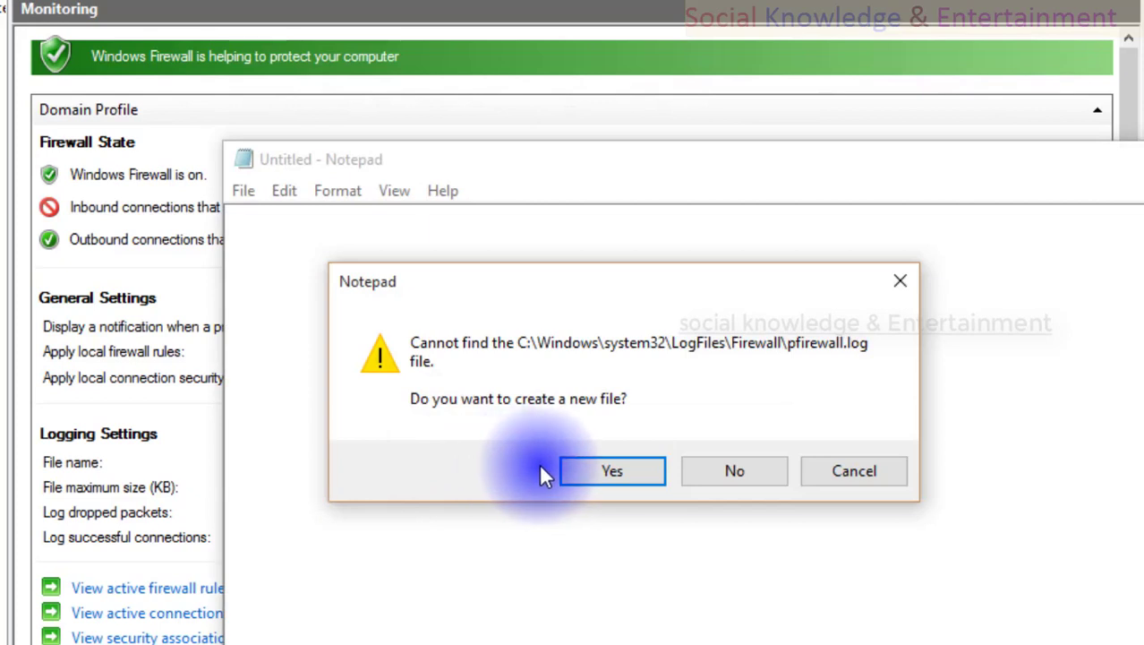
left_click(573, 472)
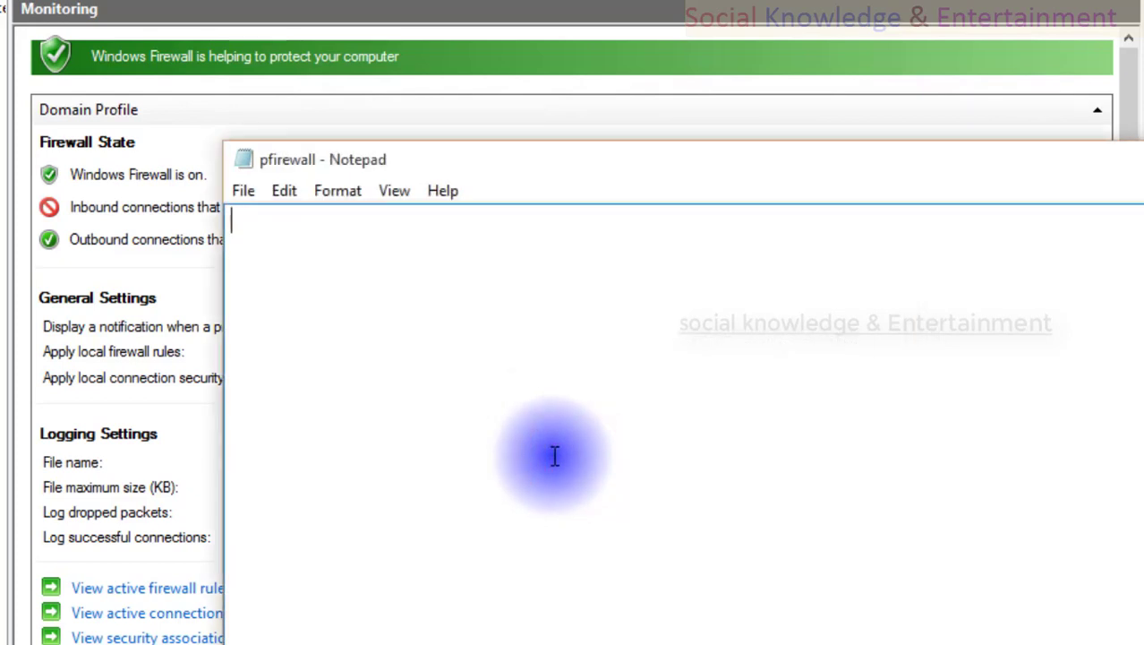
key("alt+F4")
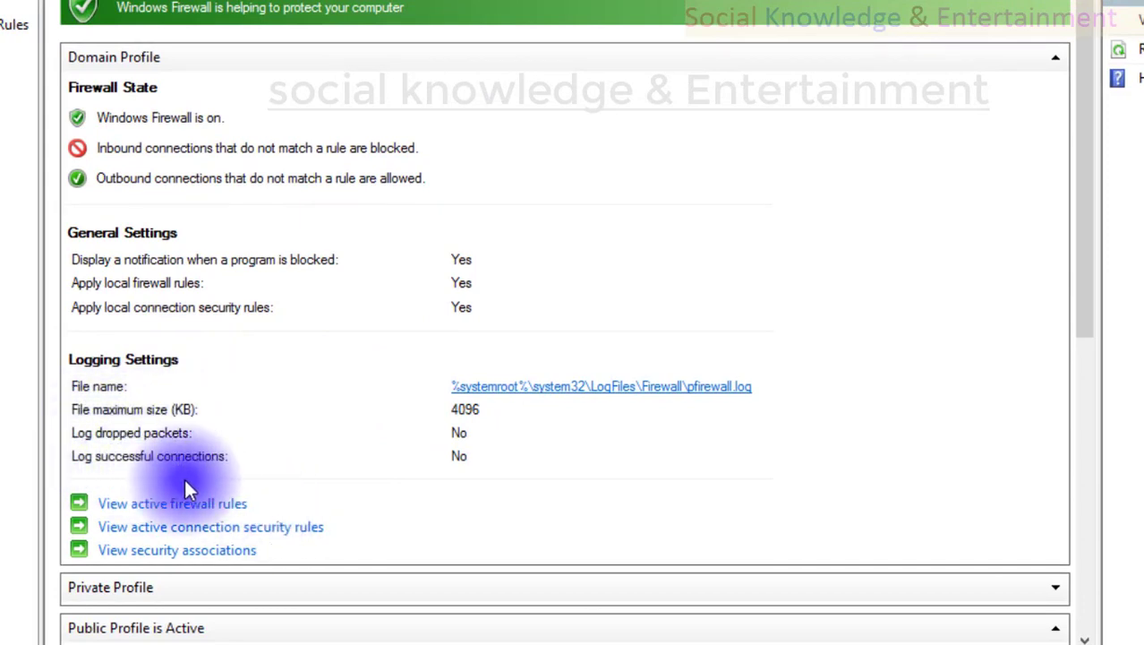
- View the active firewall rules from the Domain Profile's monitoring details and return to the Monitoring overview
scroll(513, 459, "down", 5)
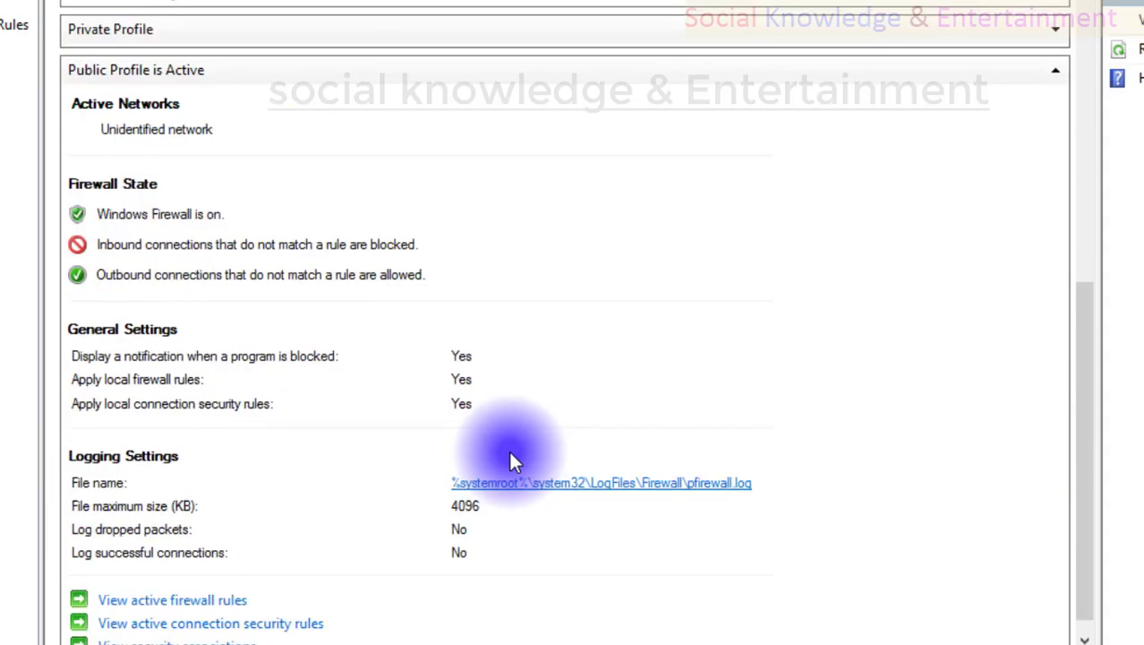
scroll(510, 460, "up", 3)
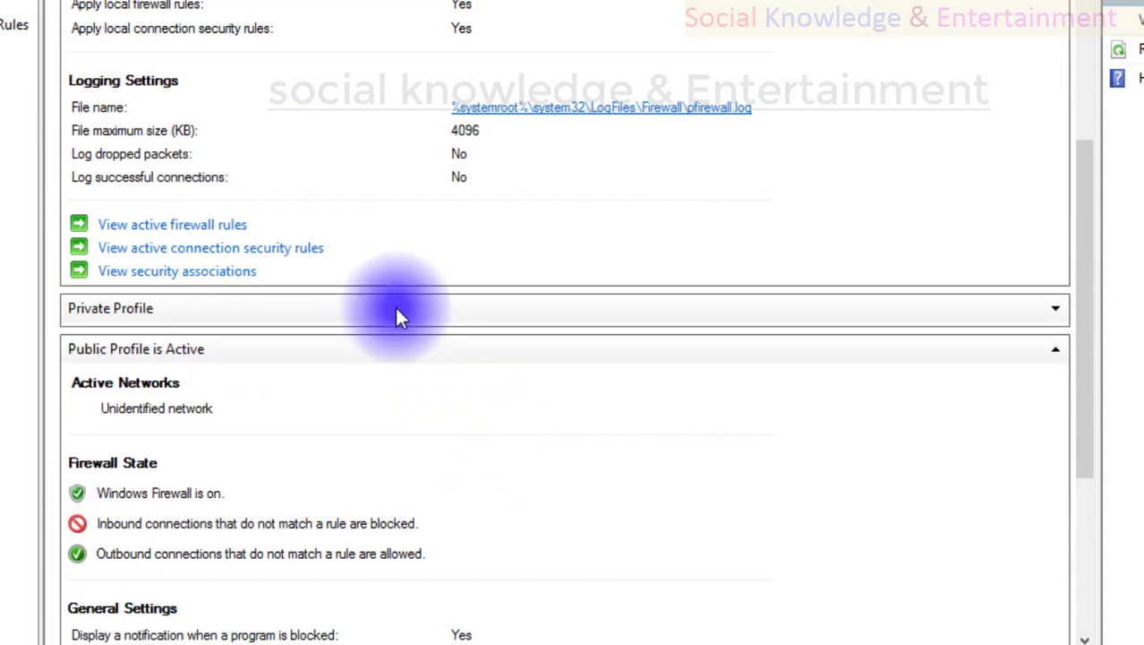
scroll(536, 288, "up", 3)
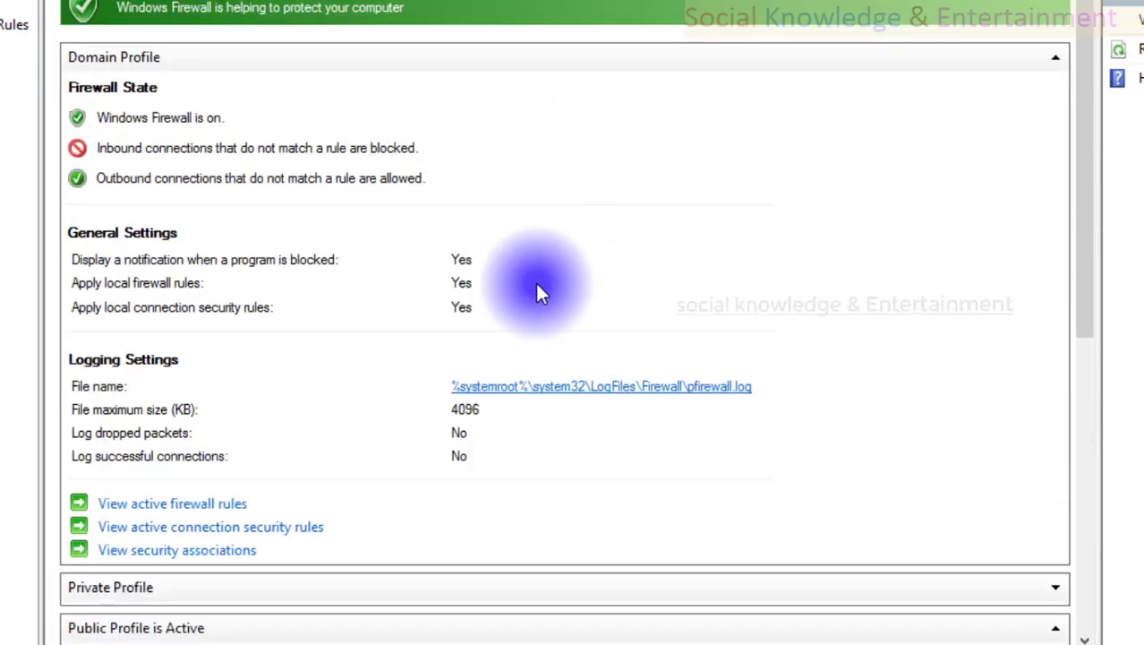
scroll(376, 170, "down", 4)
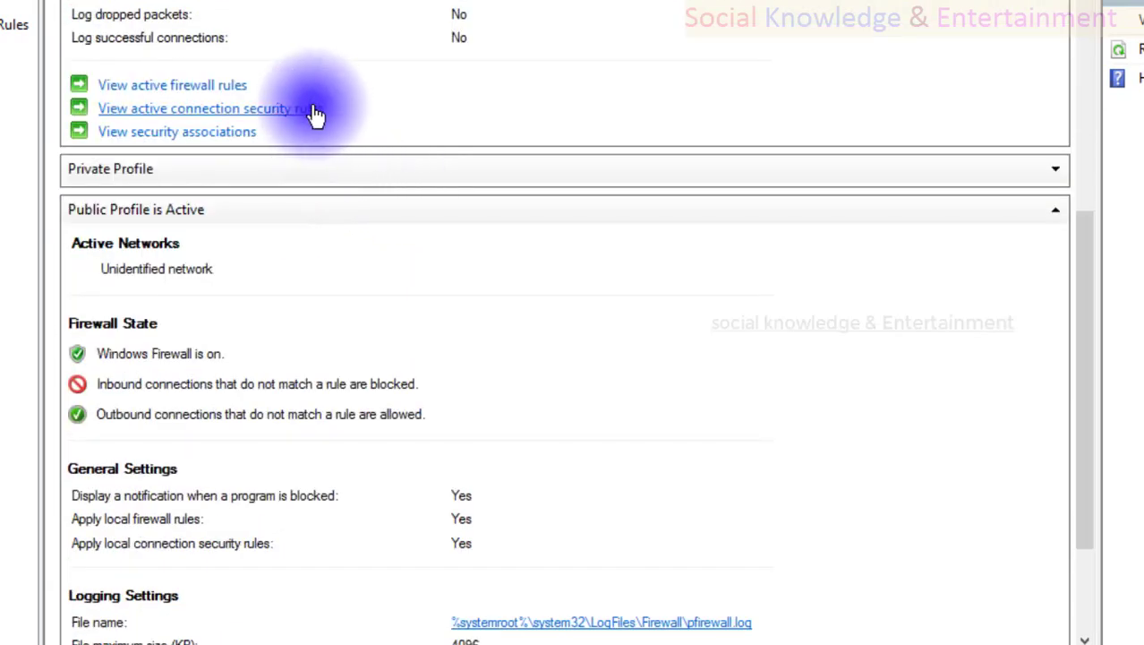
scroll(191, 91, "up", 1)
left_click(195, 113)
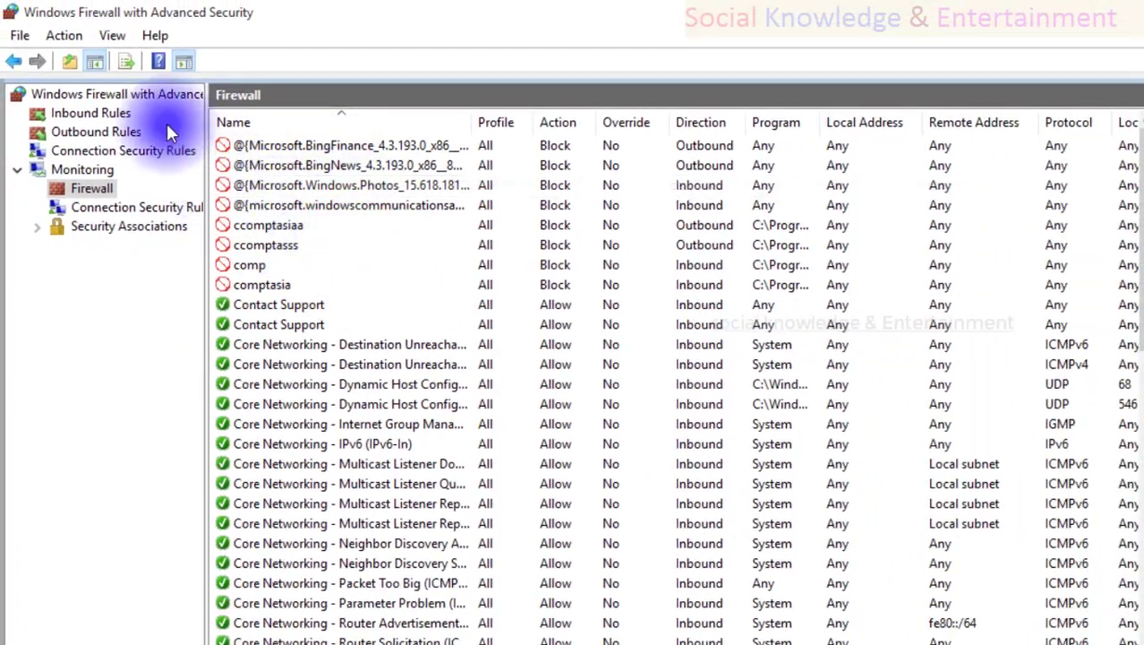
left_click(15, 61)
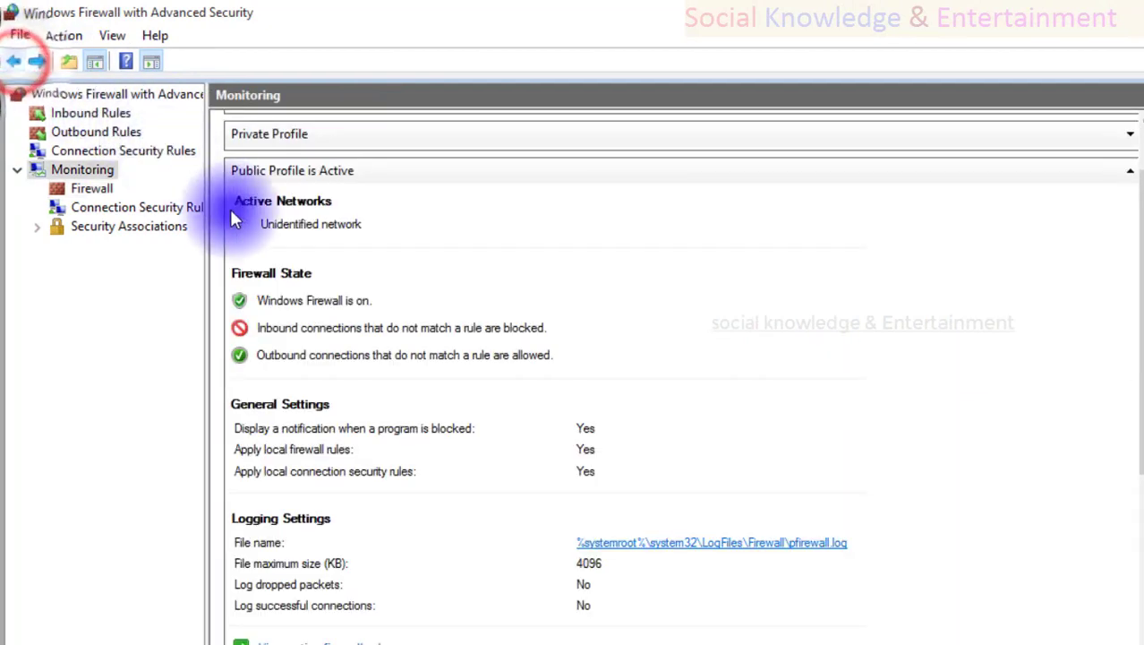
scroll(673, 501, "down", 5)
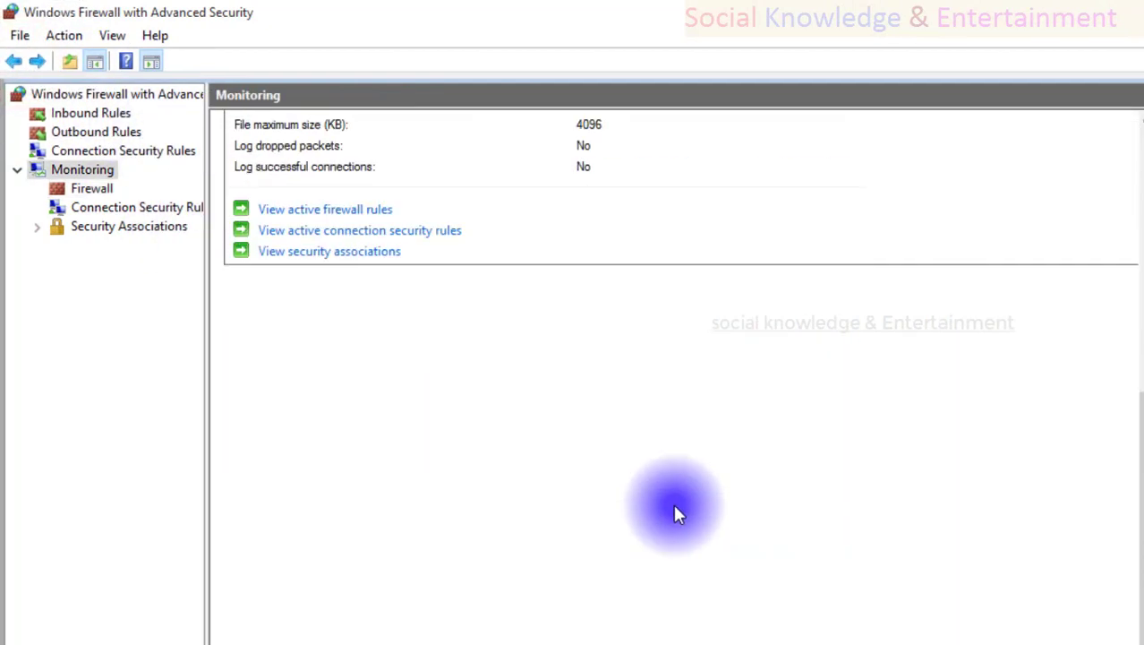
- Examine the Public Profile's firewall state, general settings and logging settings in the Monitoring overview
scroll(672, 500, "up", 6)
scroll(593, 428, "down", 2)
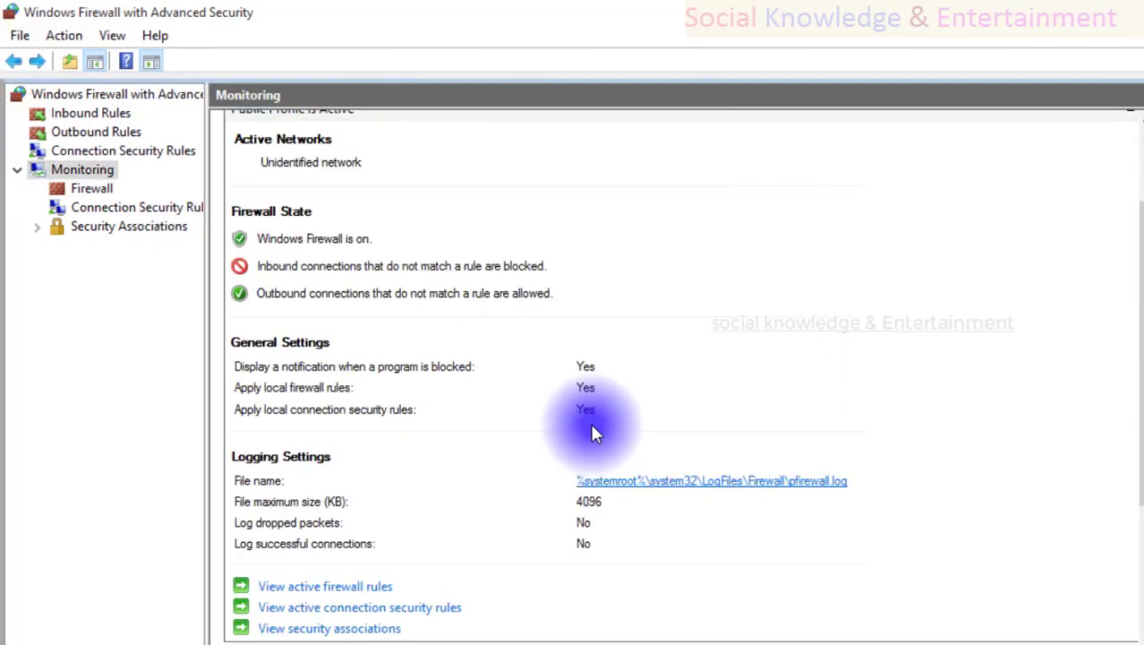
scroll(591, 431, "down", 2)
scroll(590, 423, "up", 2)
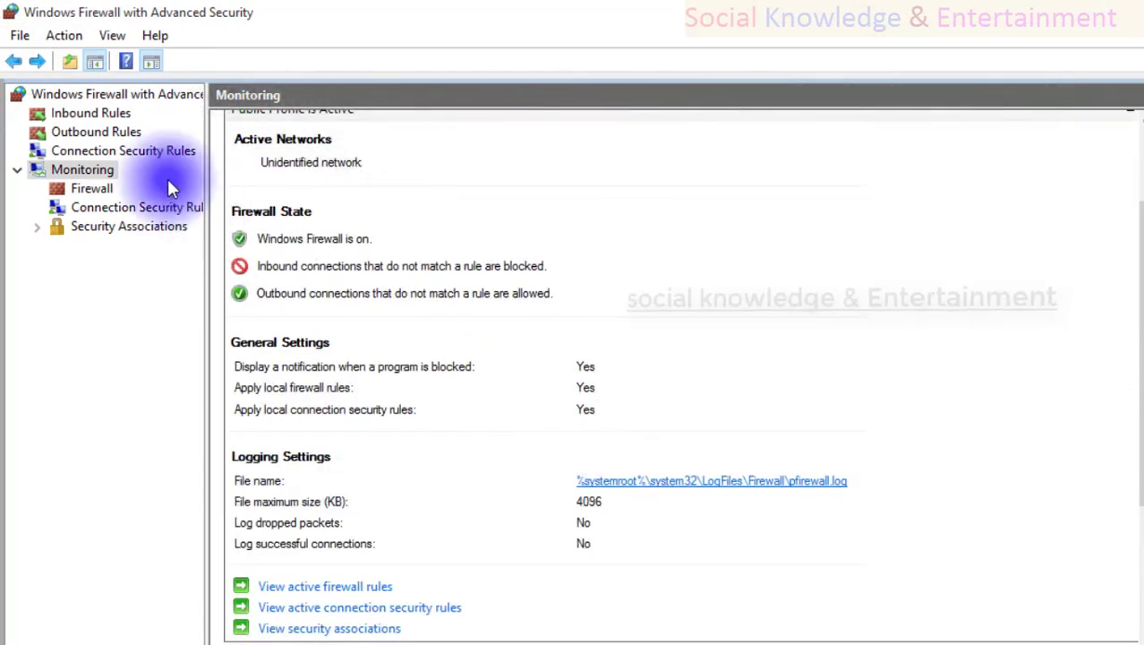
- Look through the active firewall rules under Monitoring and view the monitored connection security rules
left_click(99, 185)
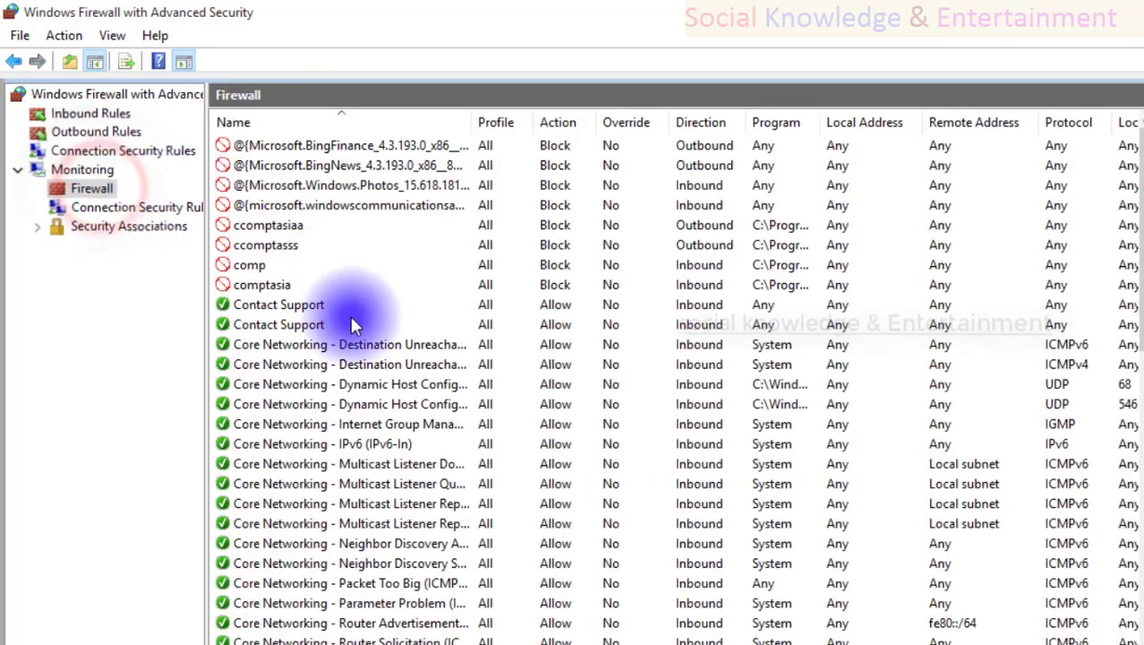
scroll(349, 313, "down", 6)
scroll(348, 302, "down", 10)
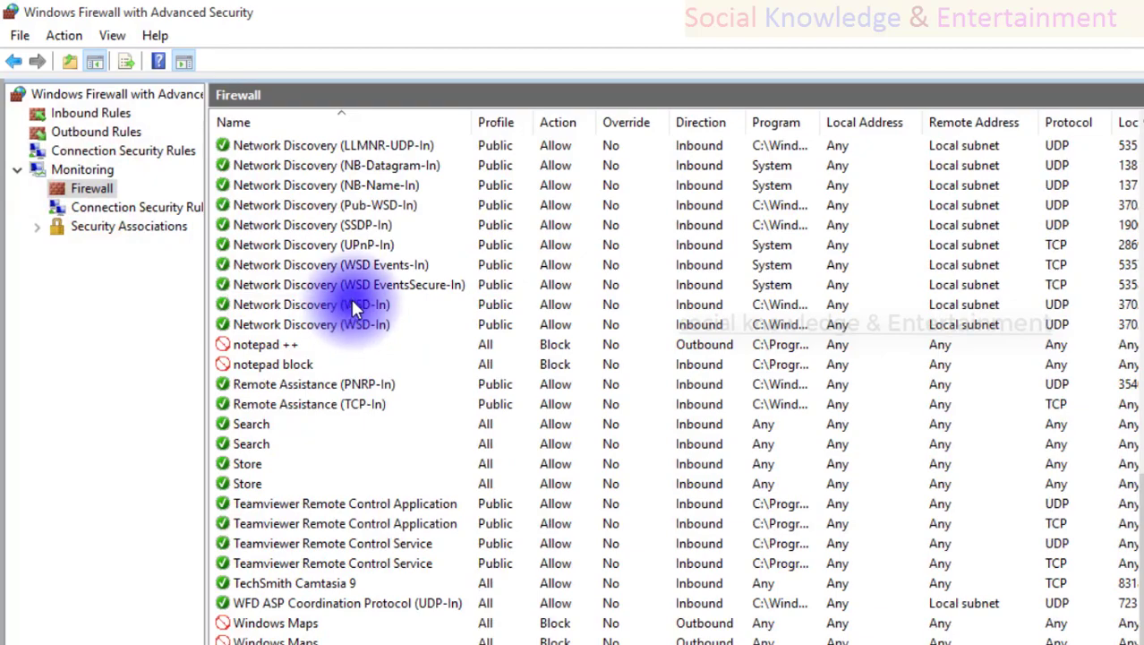
scroll(350, 295, "up", 12)
scroll(350, 295, "up", 4)
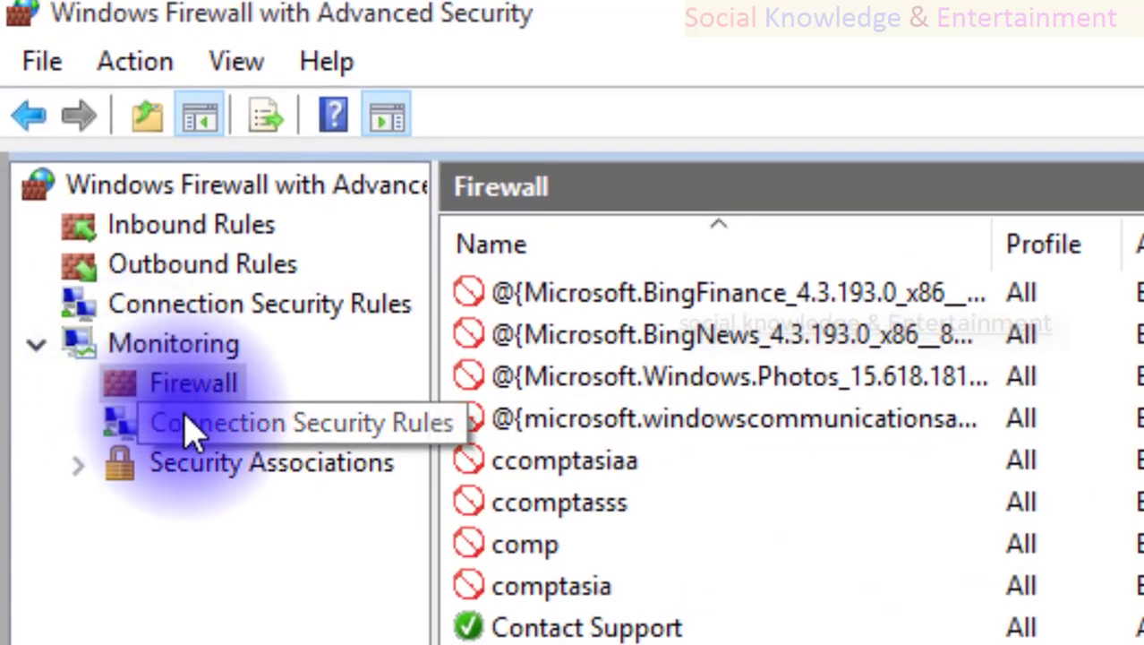
left_click(159, 362)
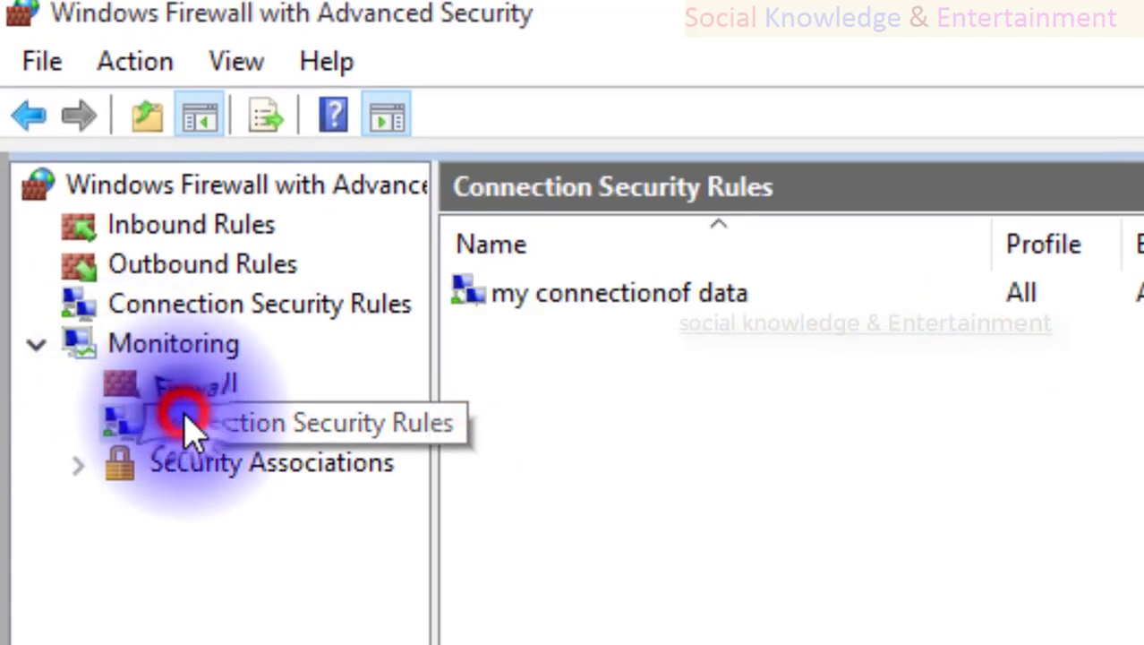
- Return to the Monitoring overview and review the profile sections down to the Public Profile's logging settings
left_click(143, 349)
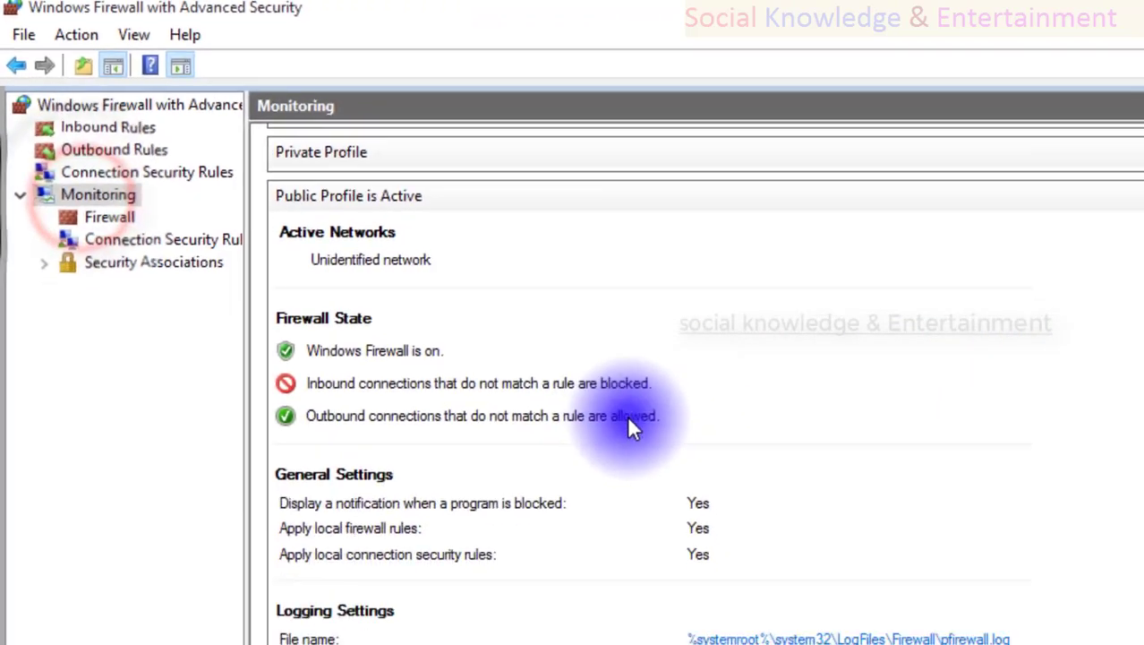
scroll(631, 428, "down", 10)
scroll(499, 333, "up", 5)
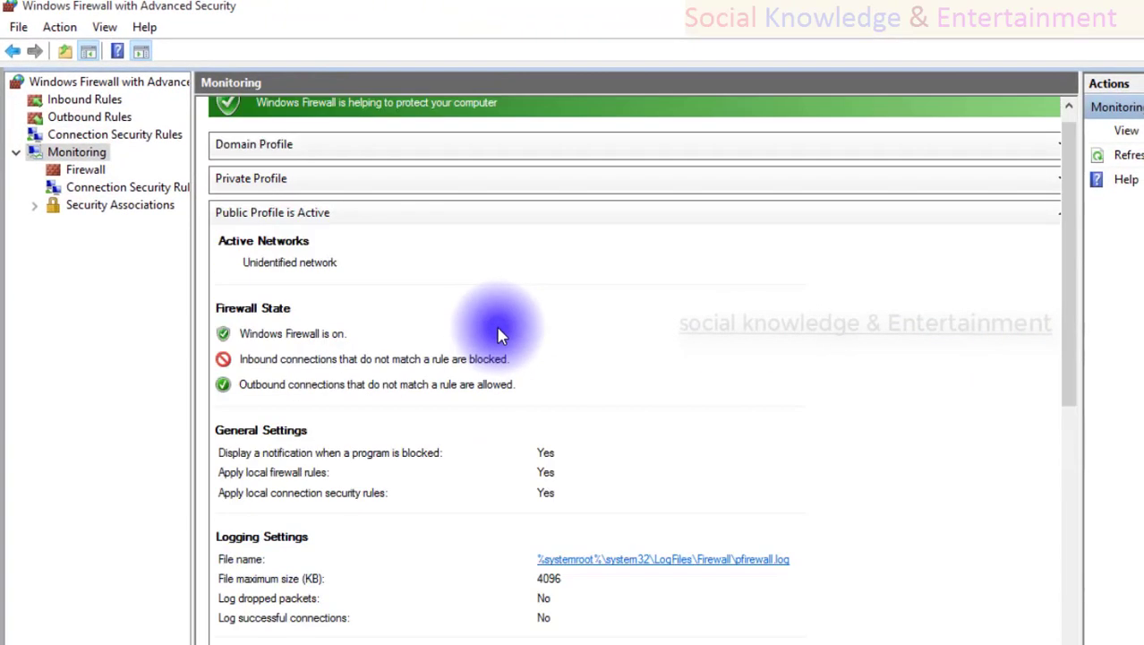
scroll(483, 394, "down", 5)
scroll(477, 440, "up", 5)
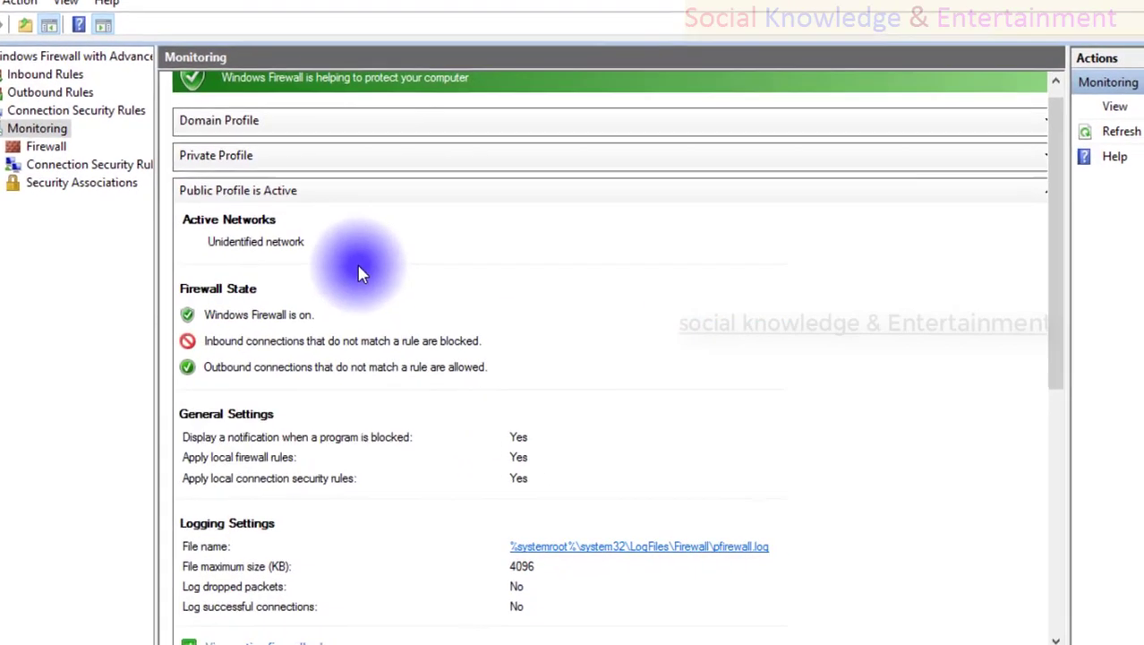
- Expand the Private Profile to examine its settings, and collapse both the Private and Public Profile sections
left_click(772, 136)
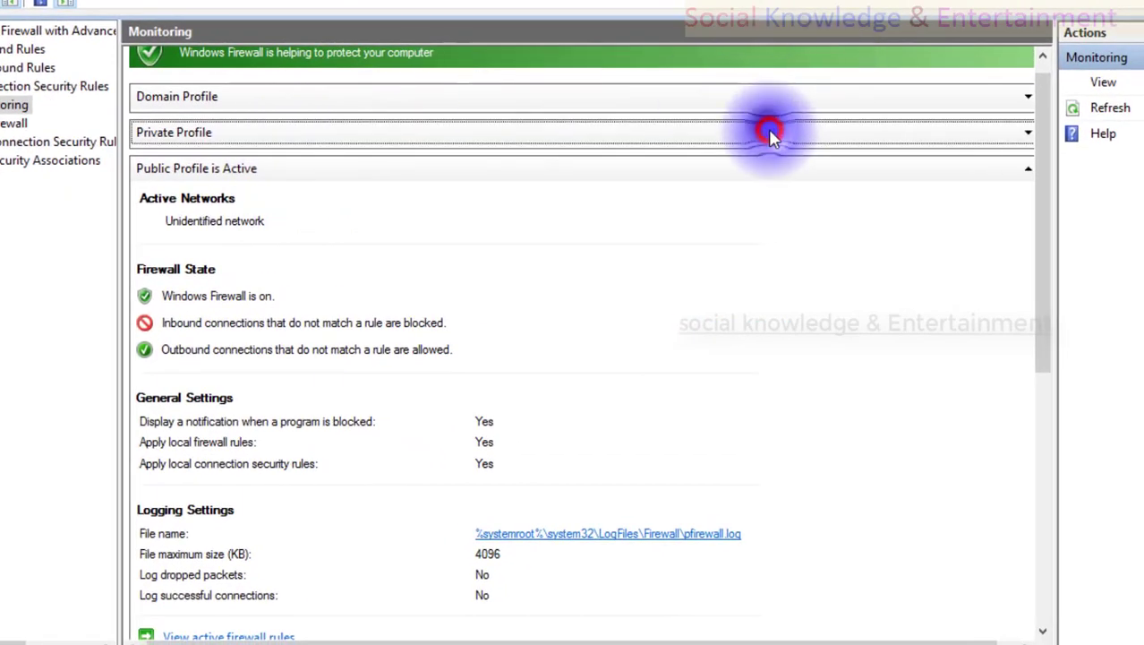
left_click(1028, 133)
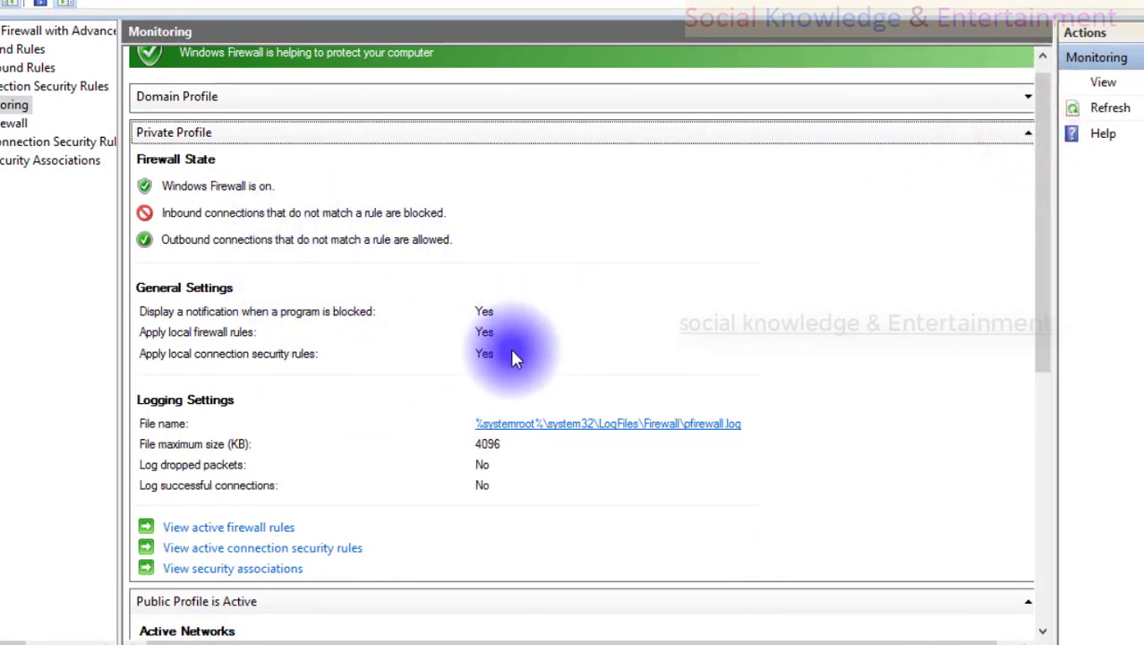
scroll(479, 504, "down", 10)
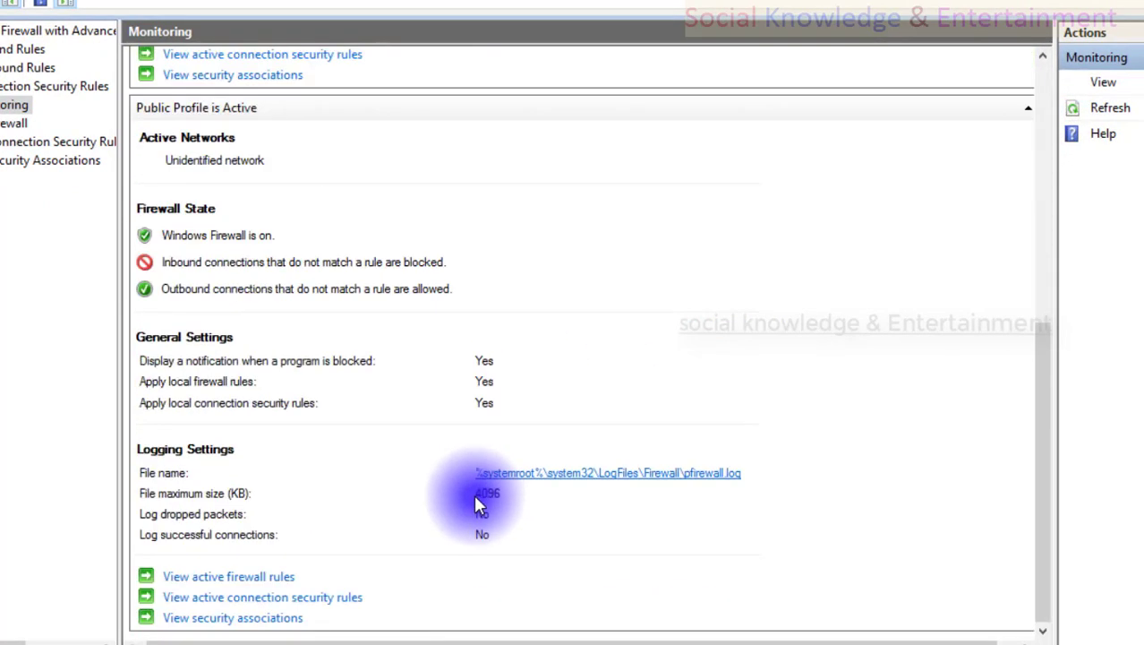
scroll(473, 504, "up", 10)
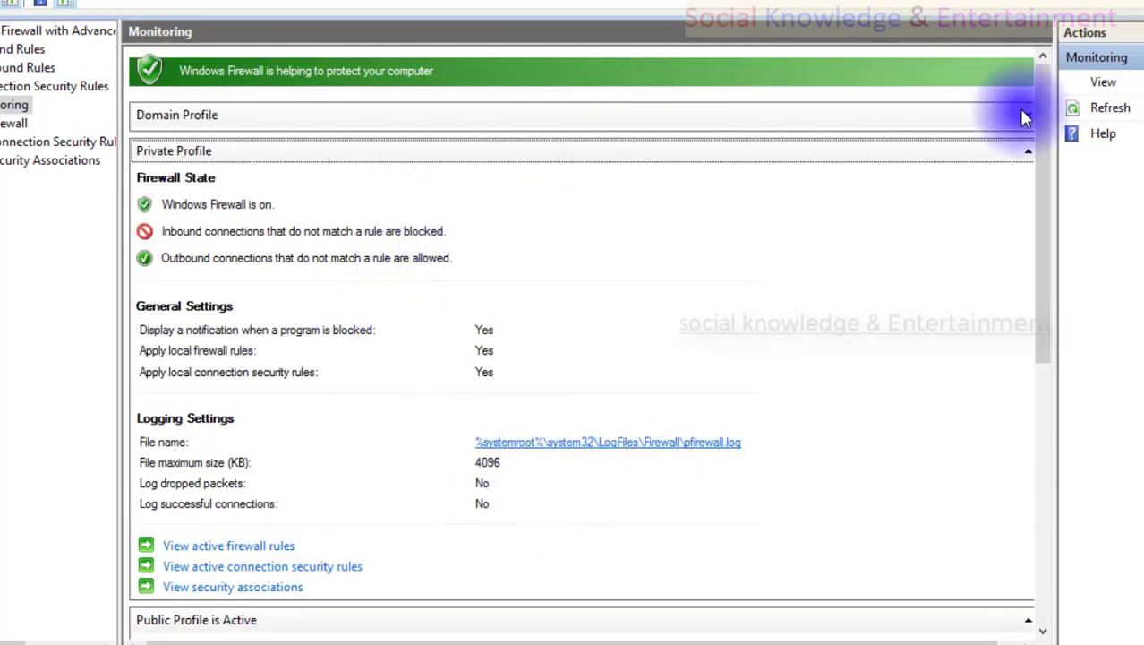
left_click(1028, 154)
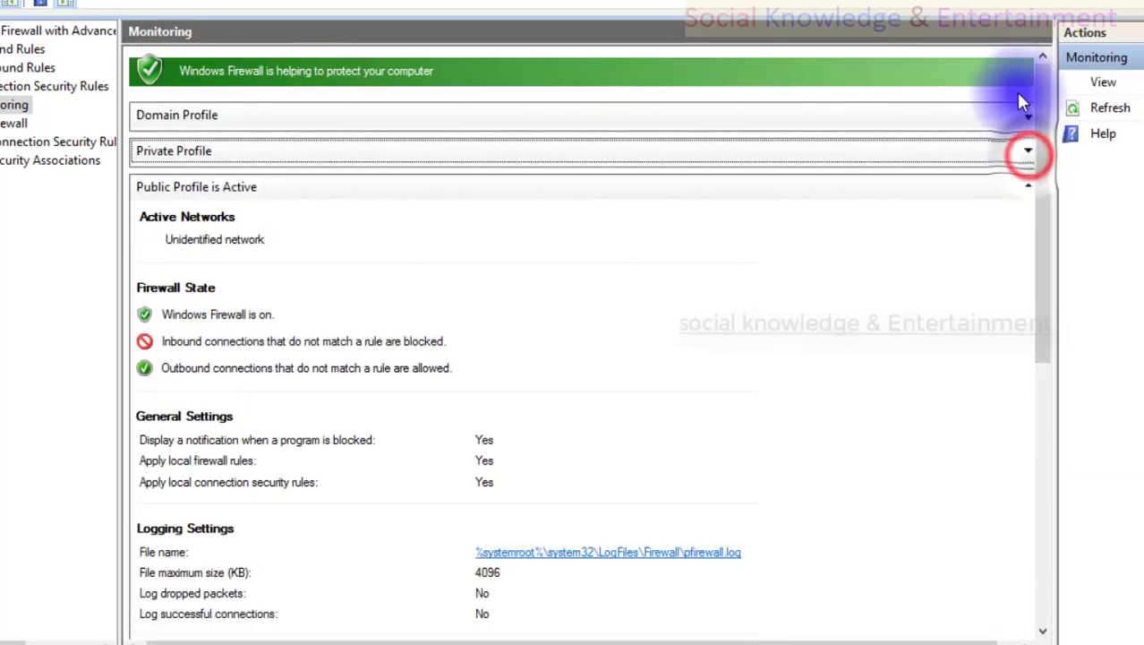
left_click(1026, 186)
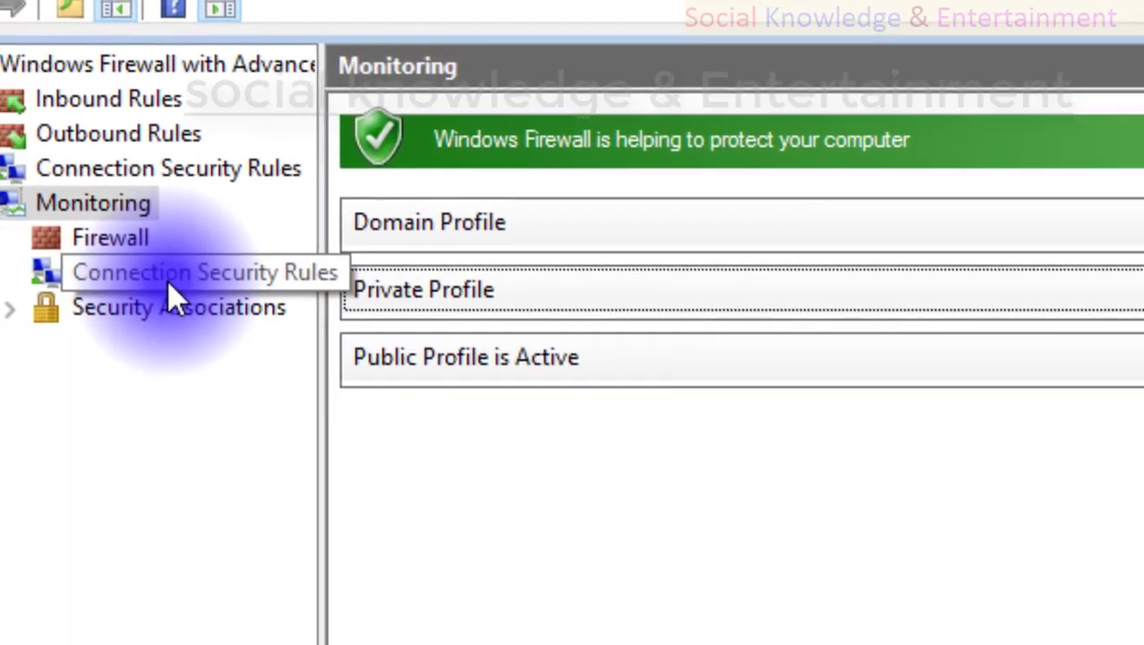
- Select the monitored connection security rule "my connectionof data" and expand Security Associations to show its modes
left_click(138, 281)
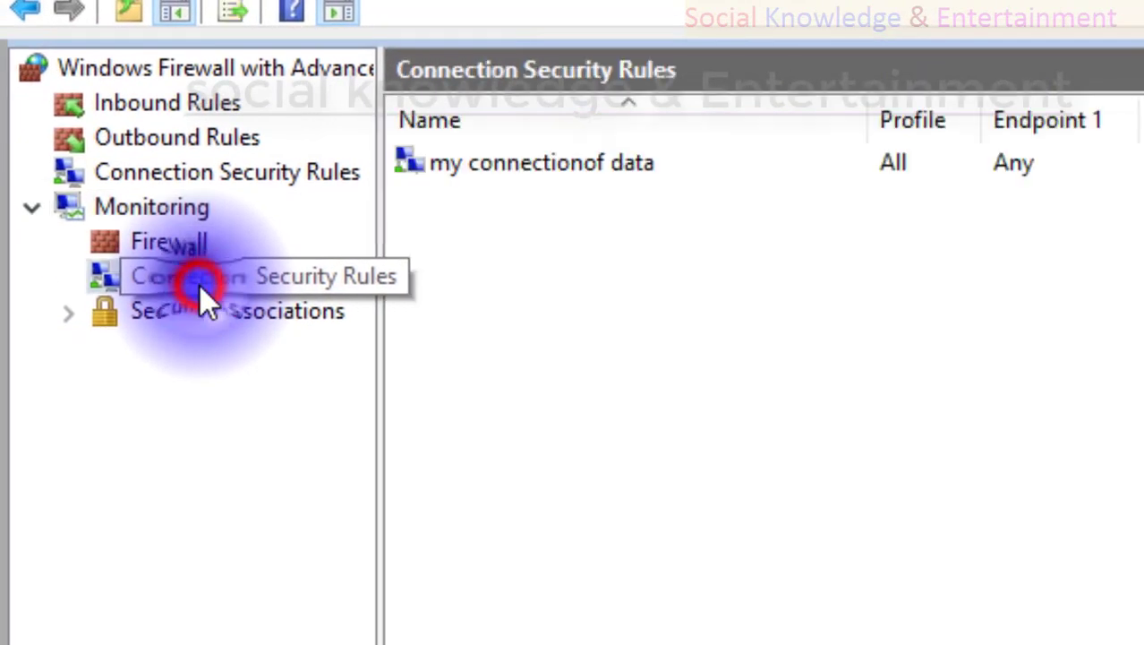
left_click(528, 163)
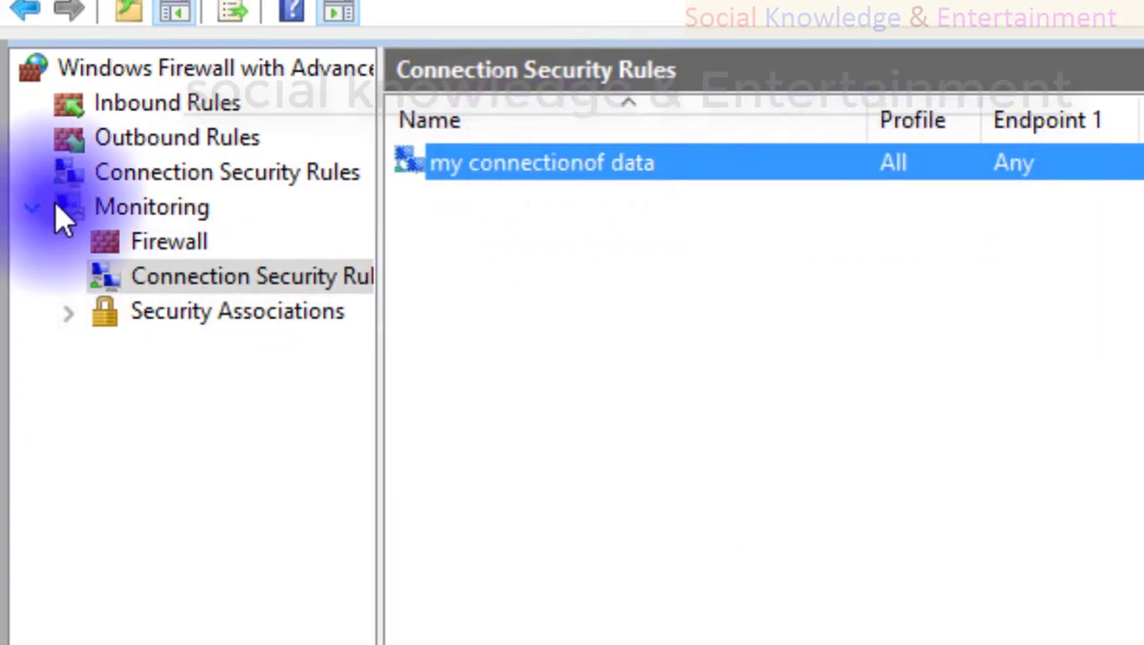
left_click(240, 313)
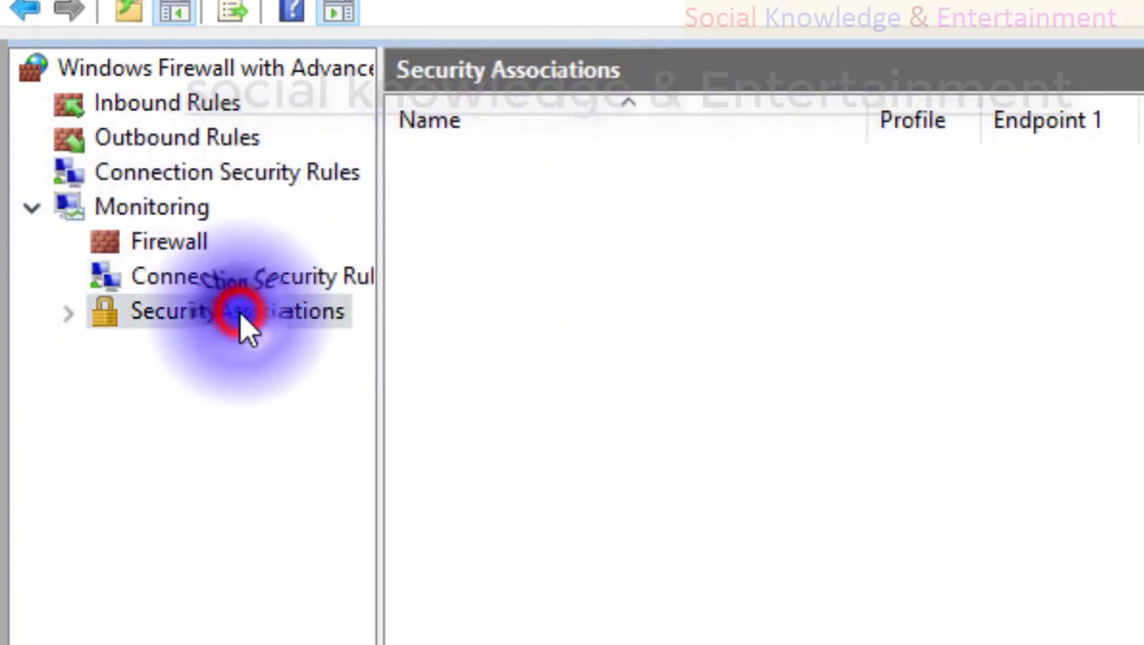
left_click(80, 313)
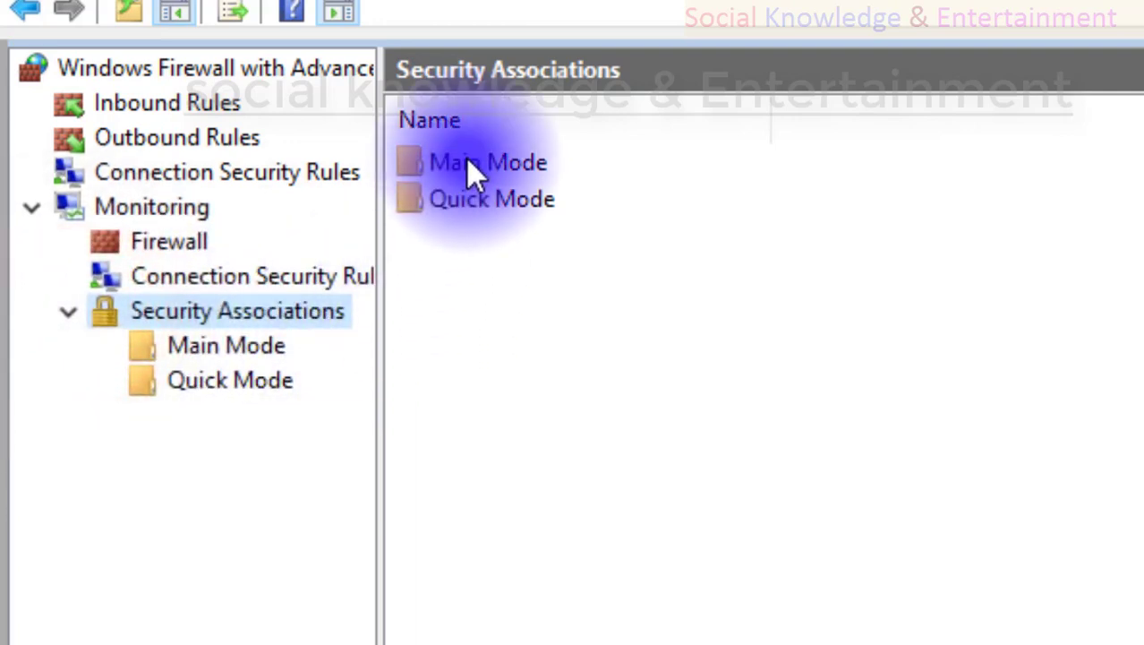
- Open the Quick Mode security associations, refresh the list and apply Auto Arrange to its icons
double_click(482, 213)
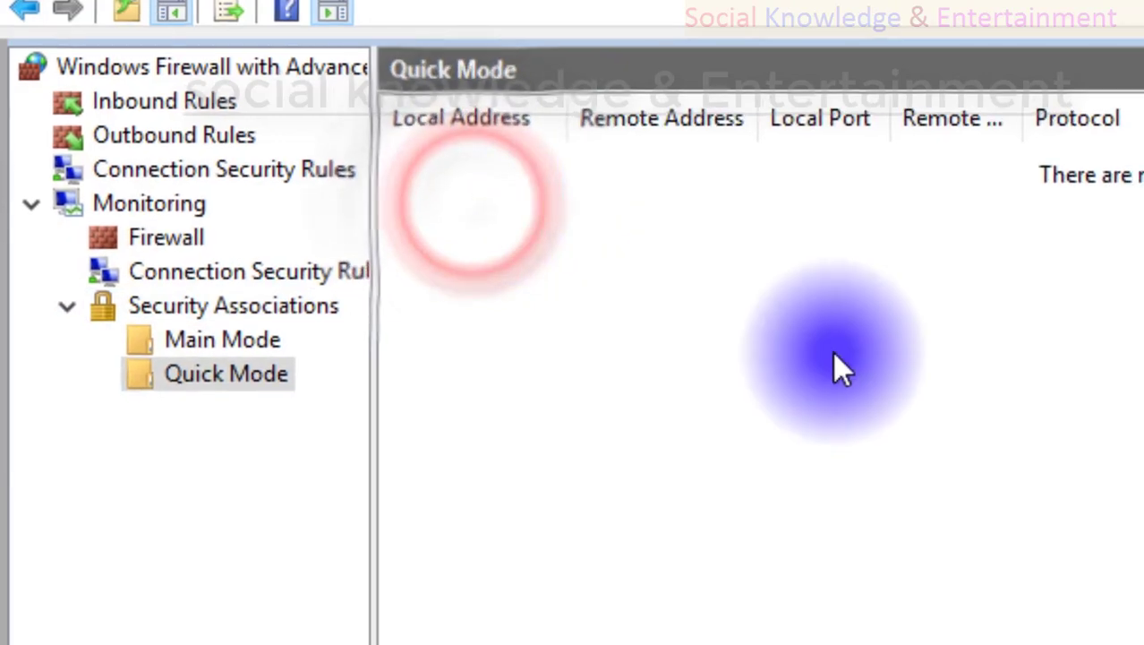
right_click(784, 236)
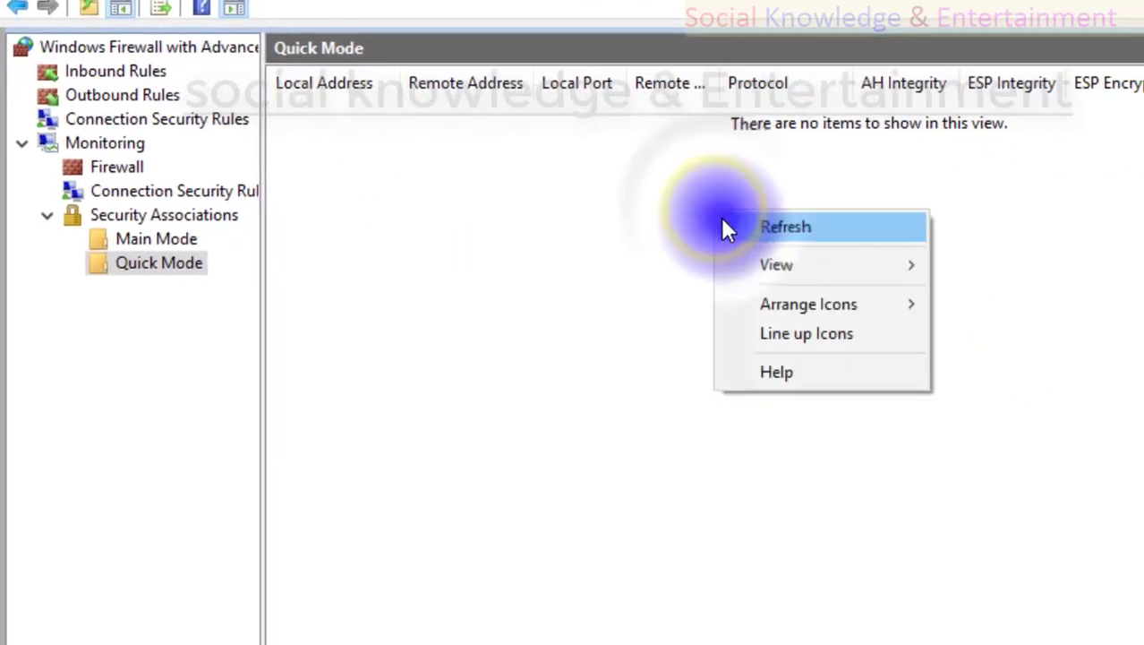
left_click(723, 222)
right_click(561, 222)
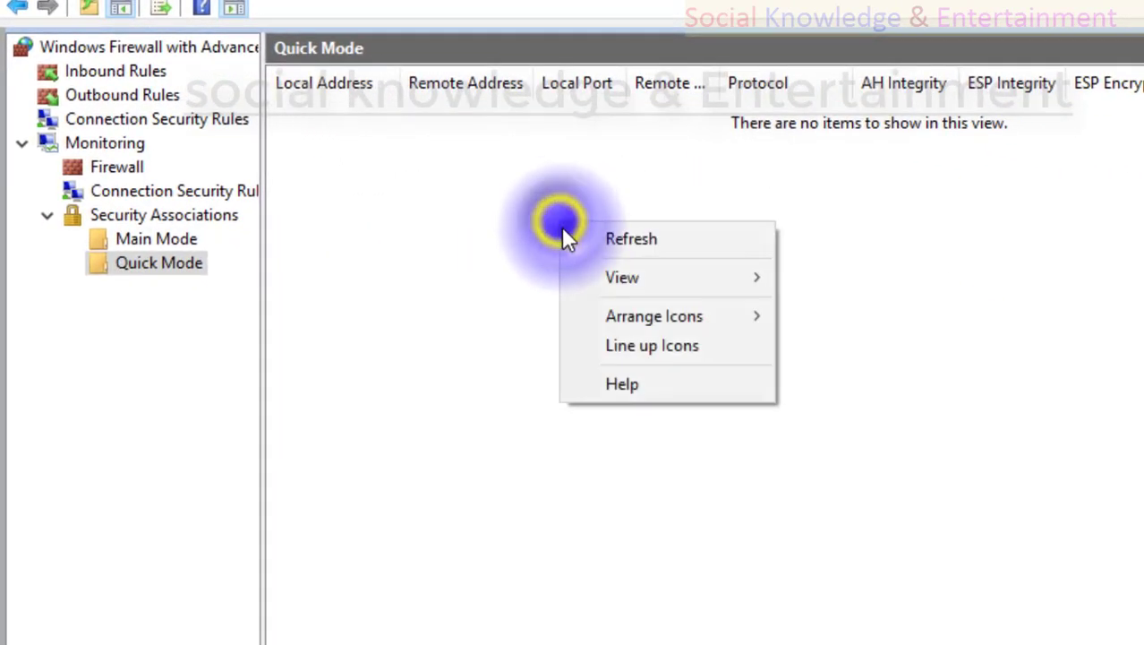
mouse_move(608, 320)
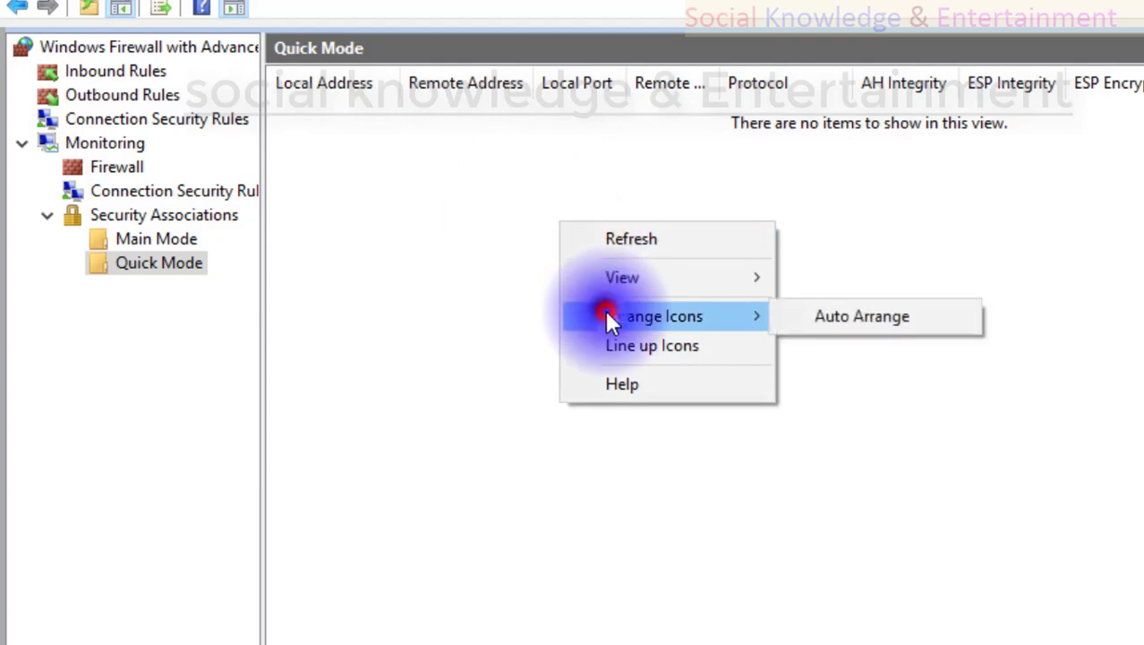
left_click(850, 320)
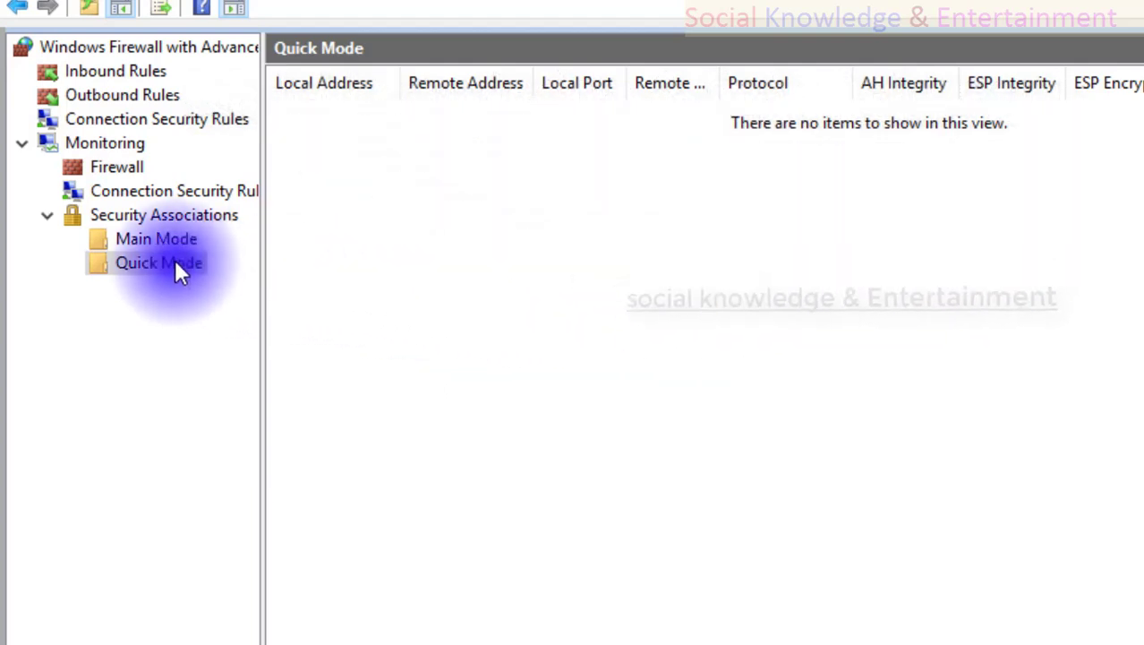
- View the Main Mode security associations and reopen them from the Security Associations folder list
left_click(164, 246)
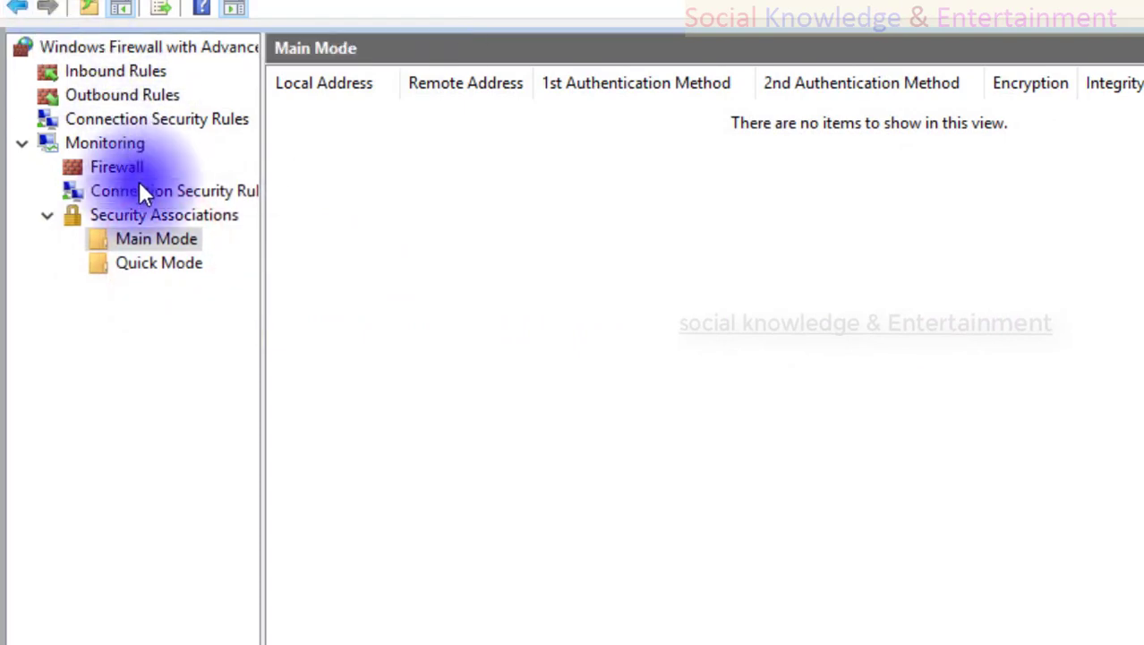
left_click(140, 215)
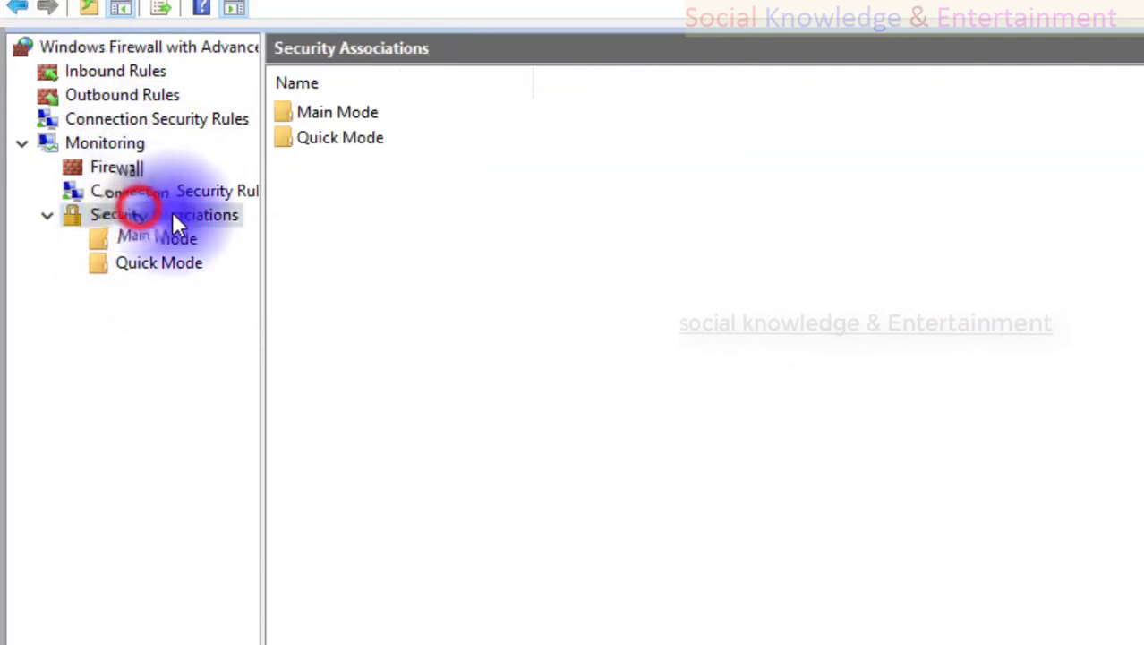
double_click(367, 118)
- Open the Microsoft Management Console help from Main Mode, browse the snap-in topics, and close it to return to Main Mode
right_click(444, 148)
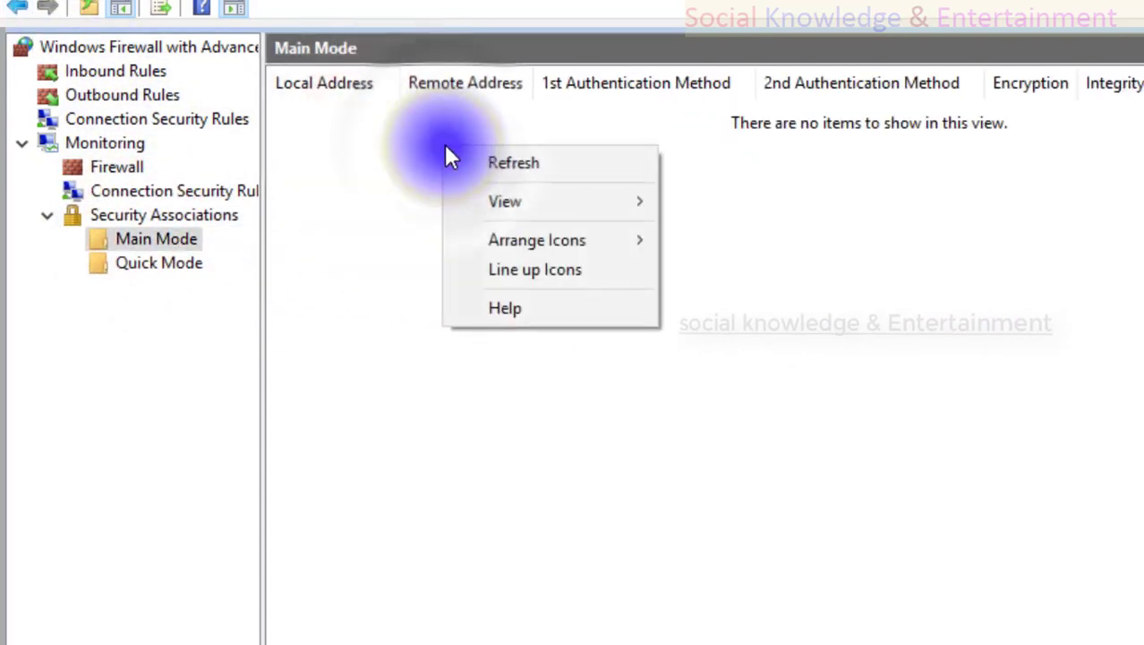
left_click(927, 293)
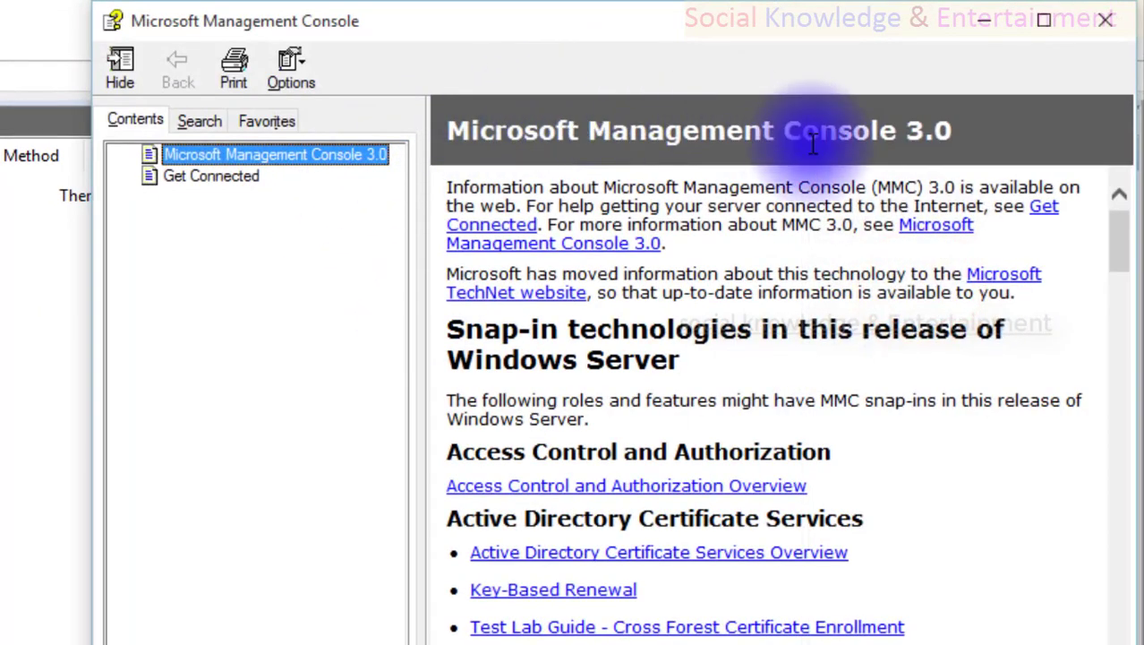
scroll(651, 430, "down", 5)
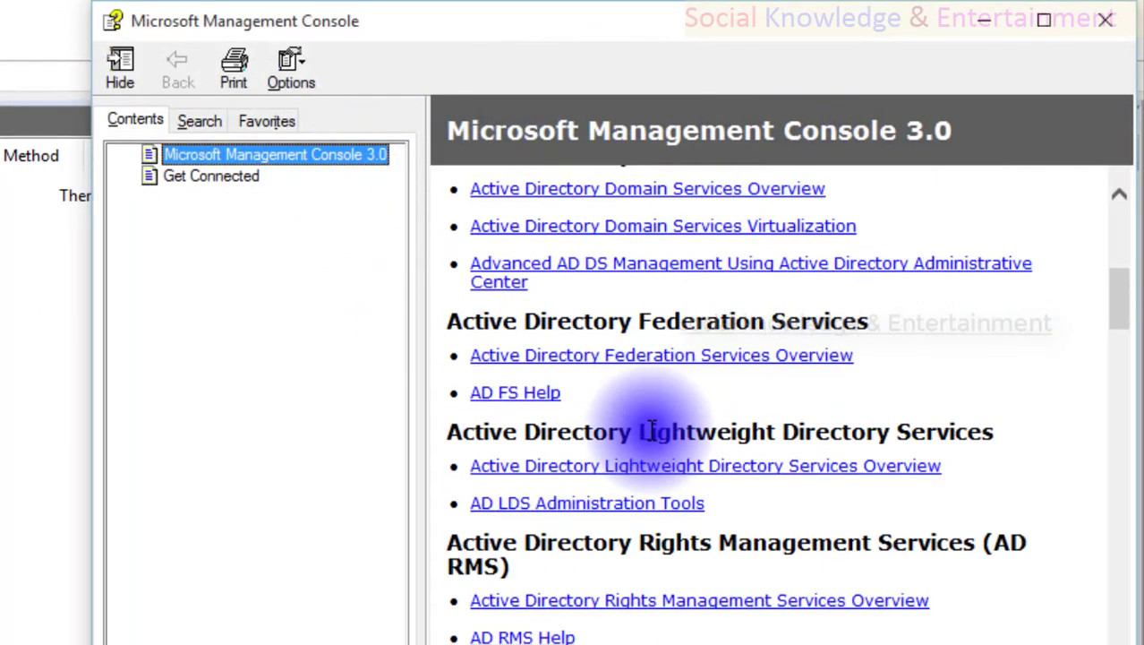
scroll(652, 429, "down", 5)
scroll(664, 438, "down", 5)
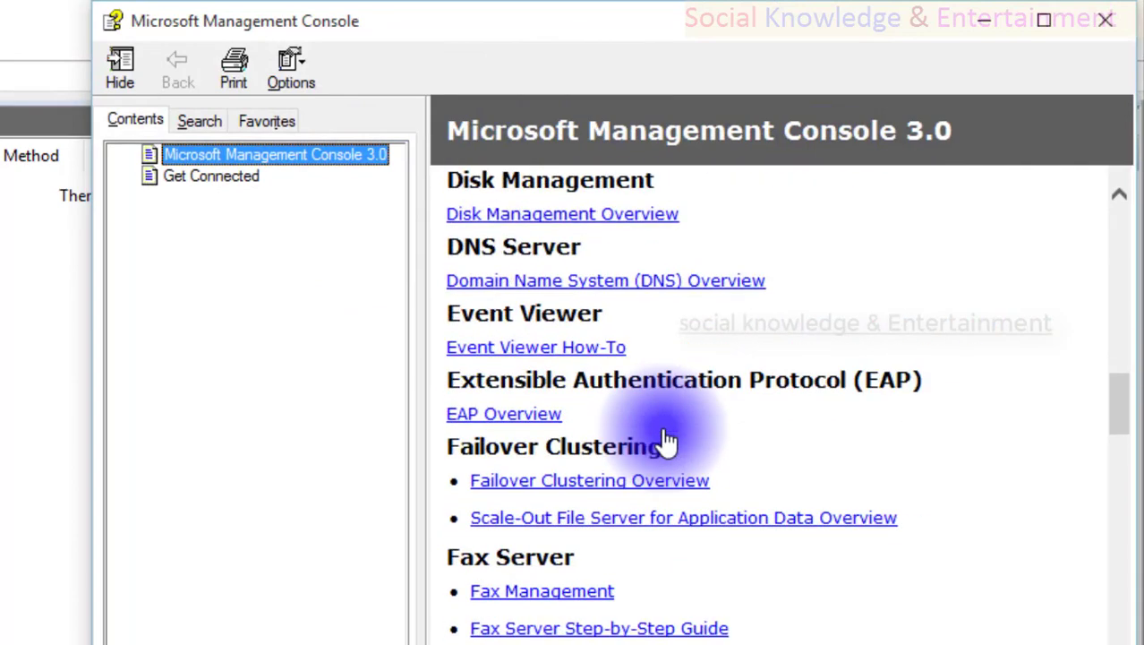
scroll(667, 440, "down", 15)
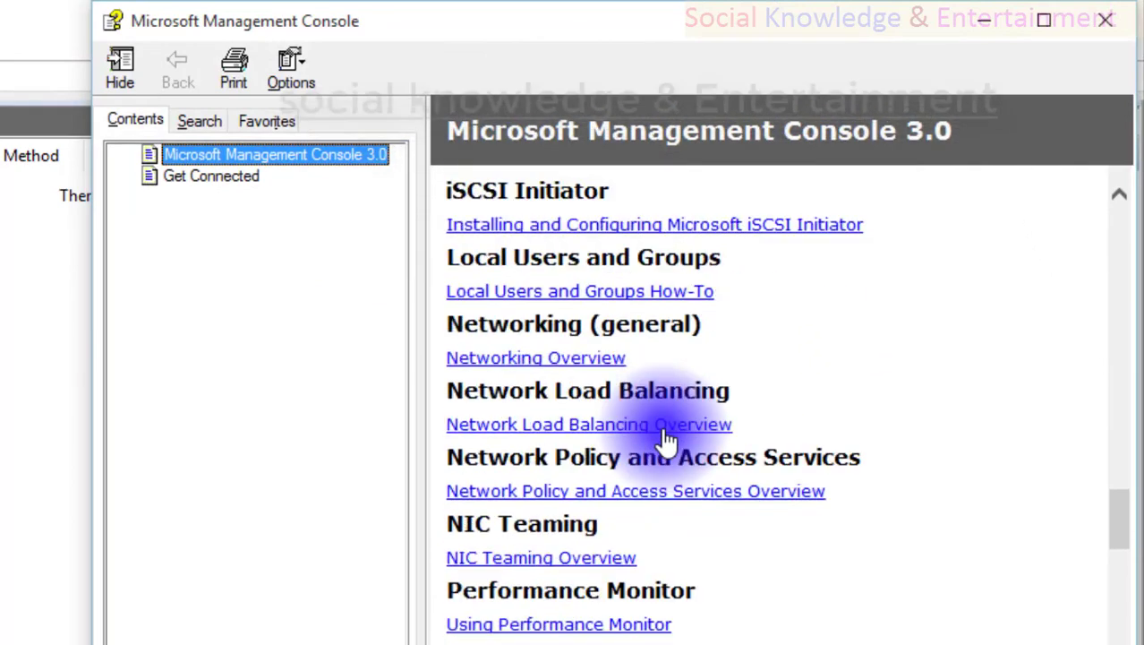
scroll(667, 441, "down", 5)
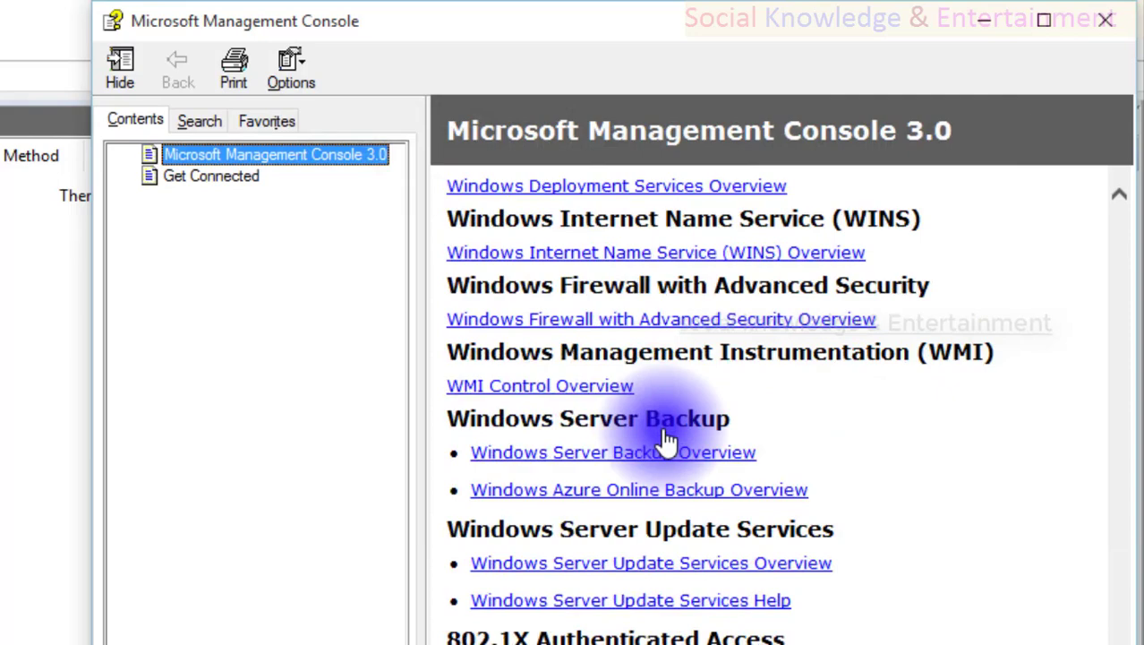
scroll(663, 443, "up", 20)
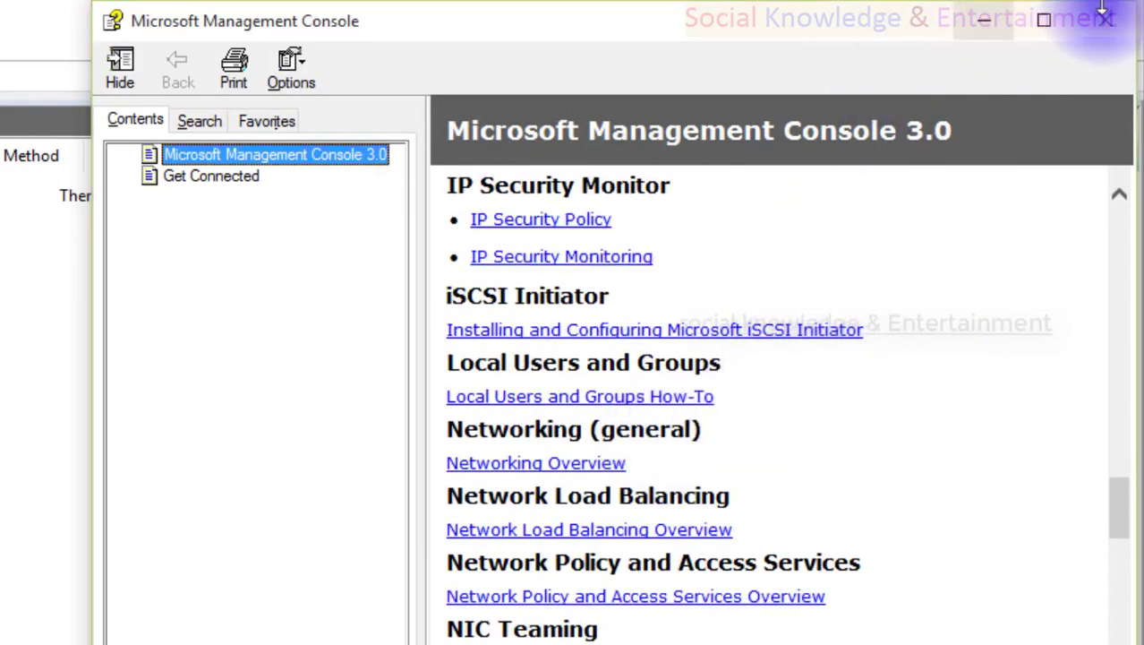
left_click(1107, 19)
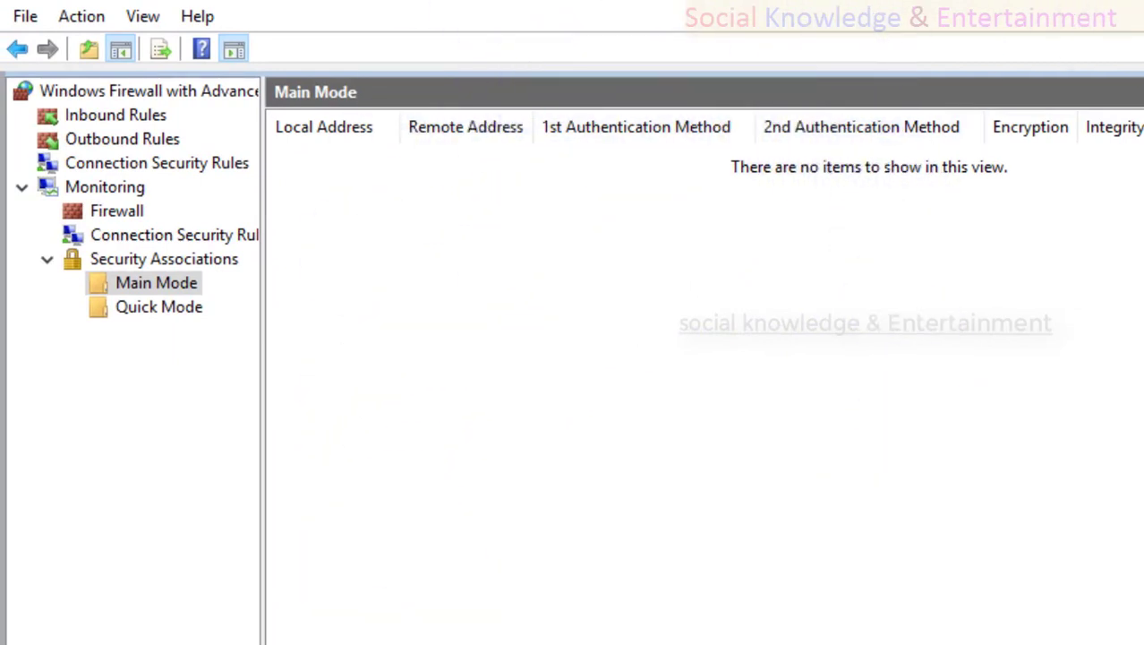
left_click(153, 284)
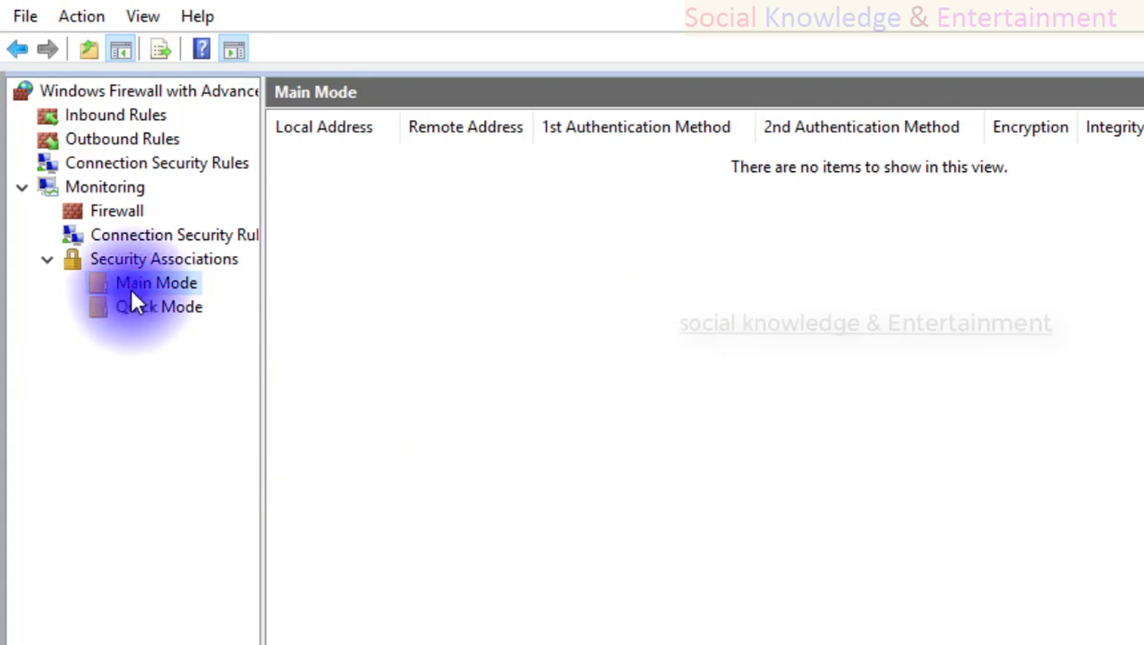
- Open the Quick Mode security associations, review the Add/Remove Columns options and close them without changes
left_click(182, 307)
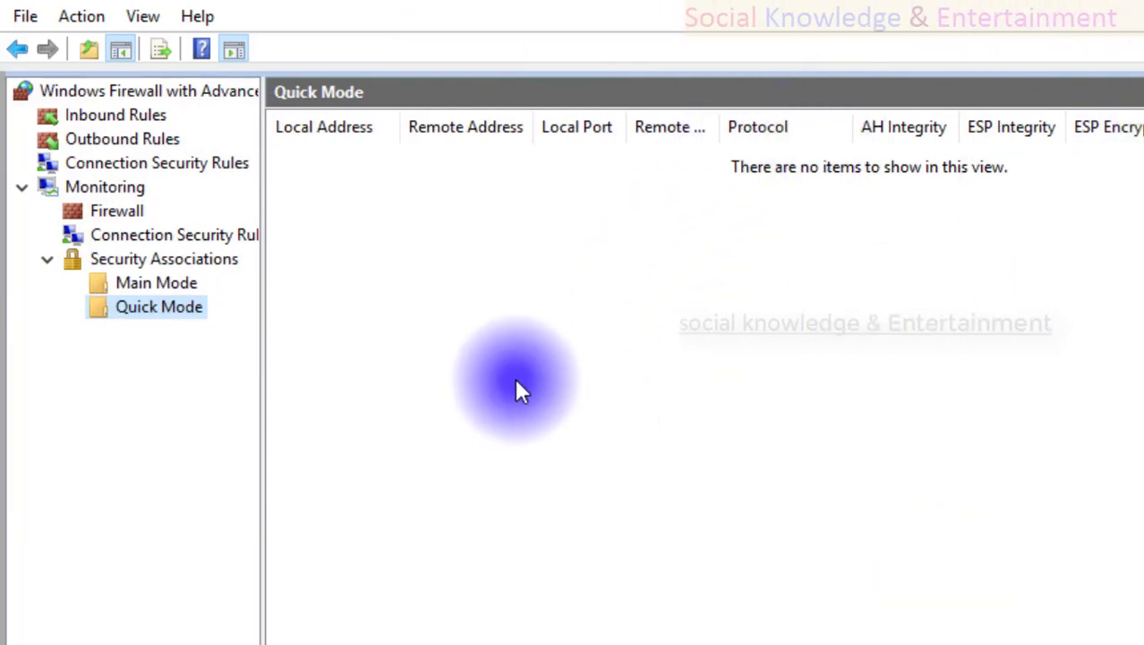
right_click(502, 200)
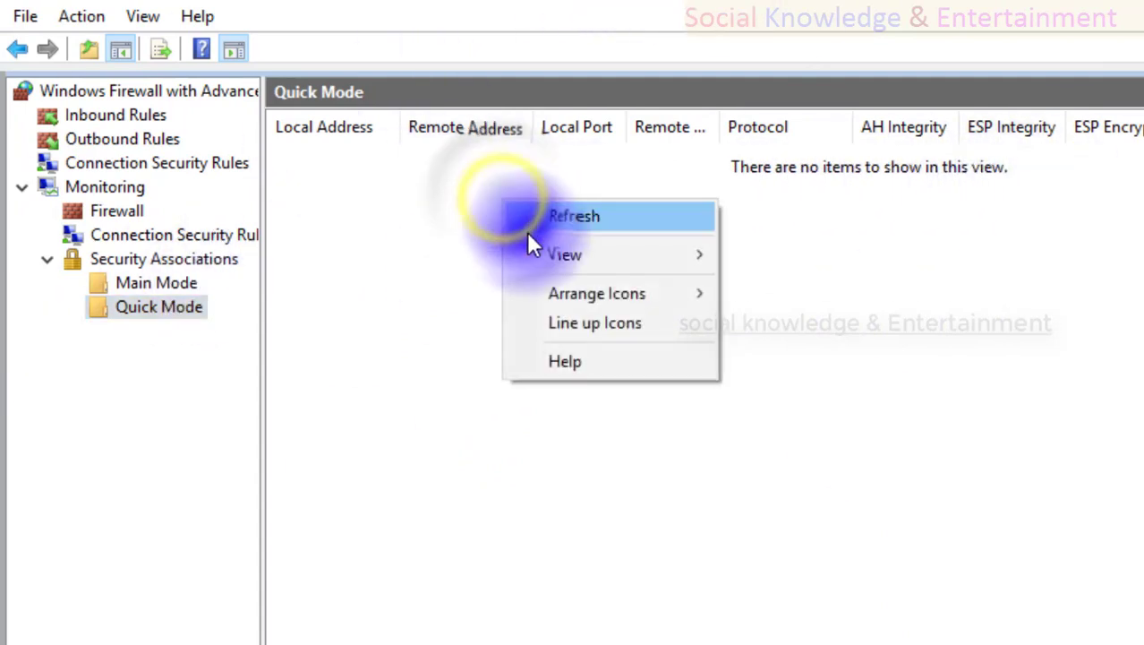
mouse_move(542, 261)
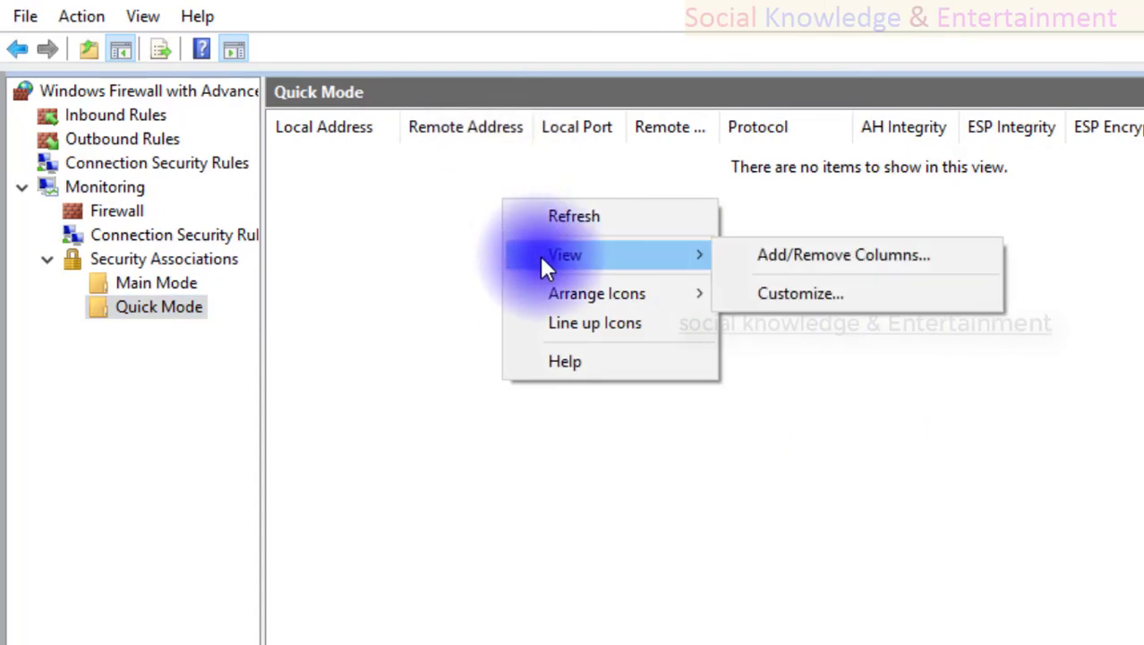
left_click(791, 257)
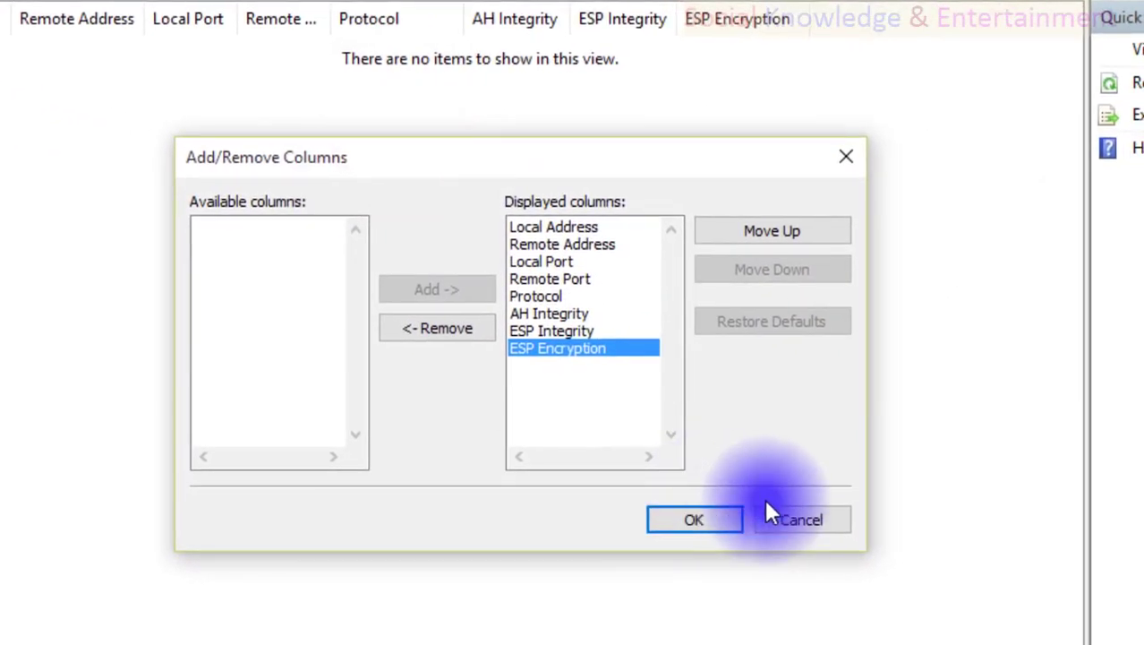
left_click(962, 566)
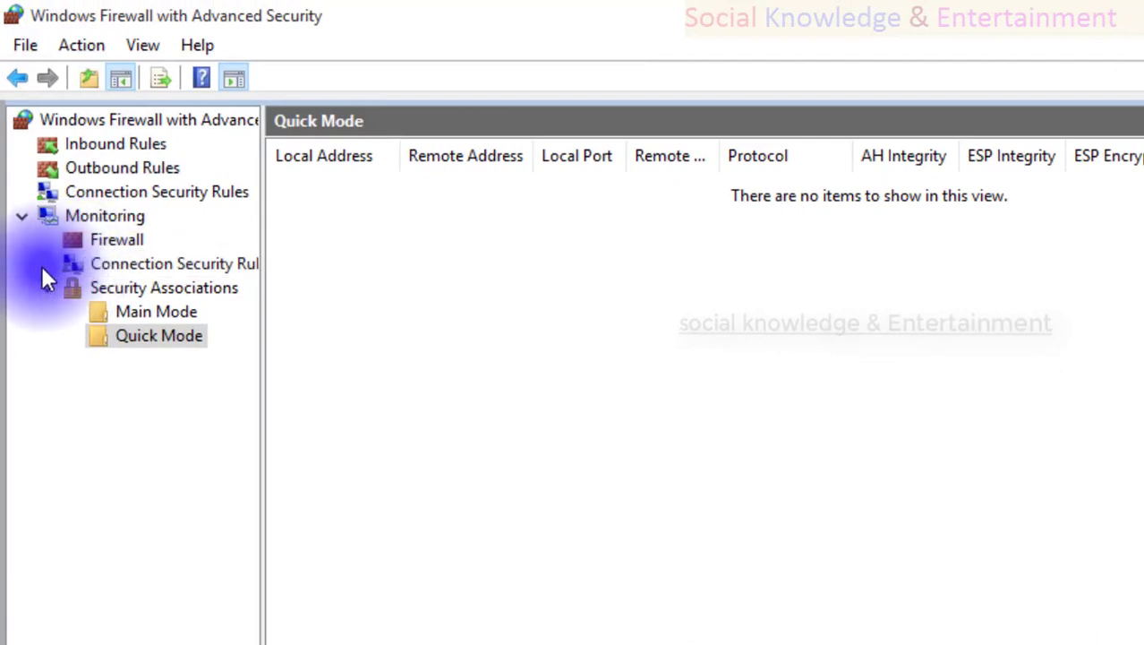
- Collapse Security Associations and Monitoring, and review the active public profile's state and general settings in the Monitoring overview
left_click(25, 280)
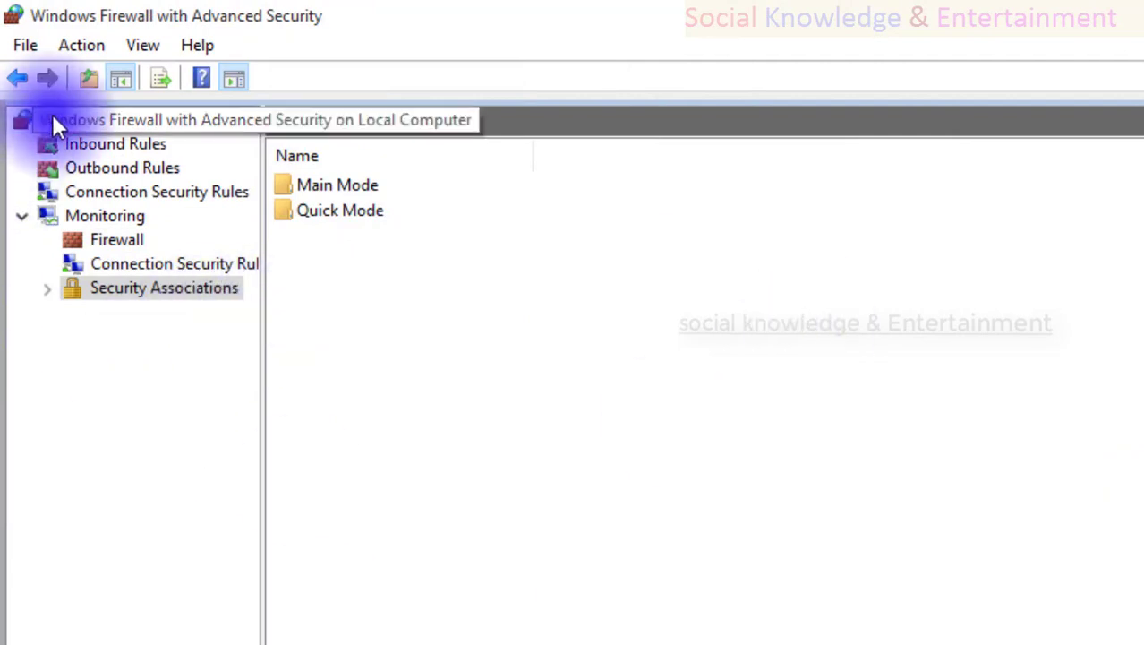
left_click(17, 217)
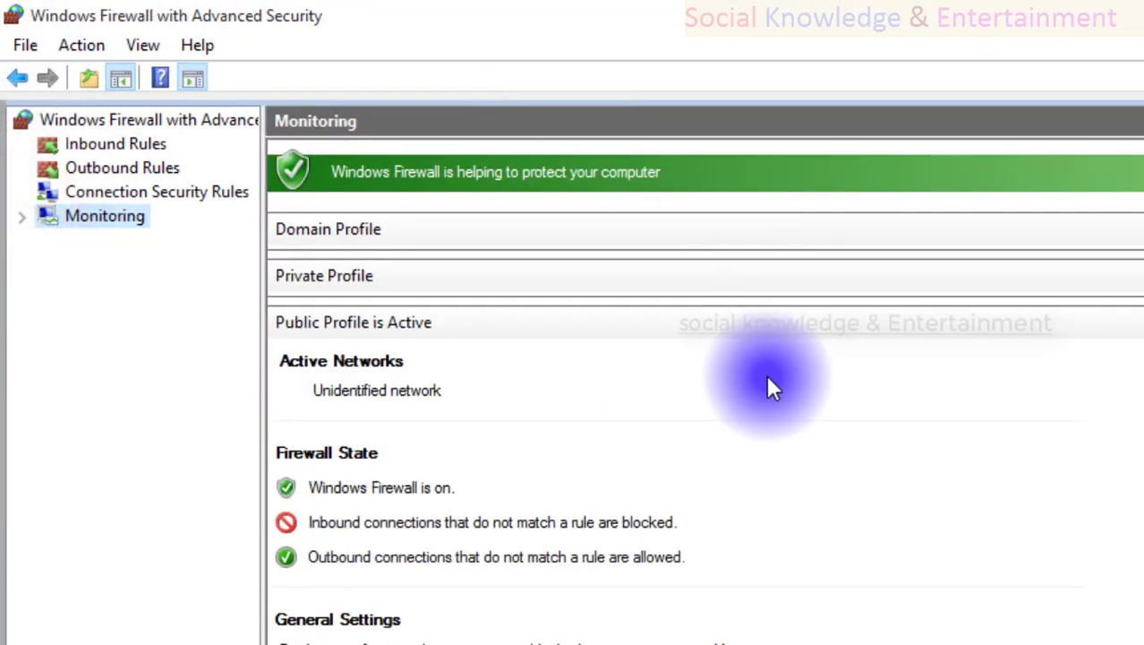
scroll(767, 375, "down", 10)
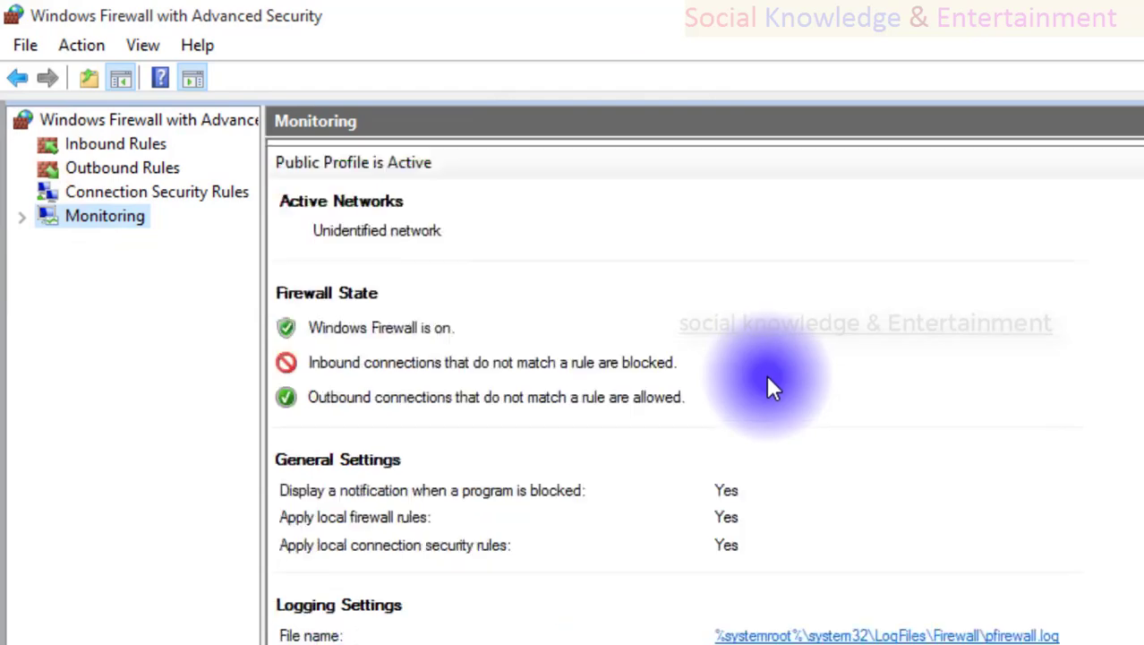
scroll(766, 374, "up", 10)
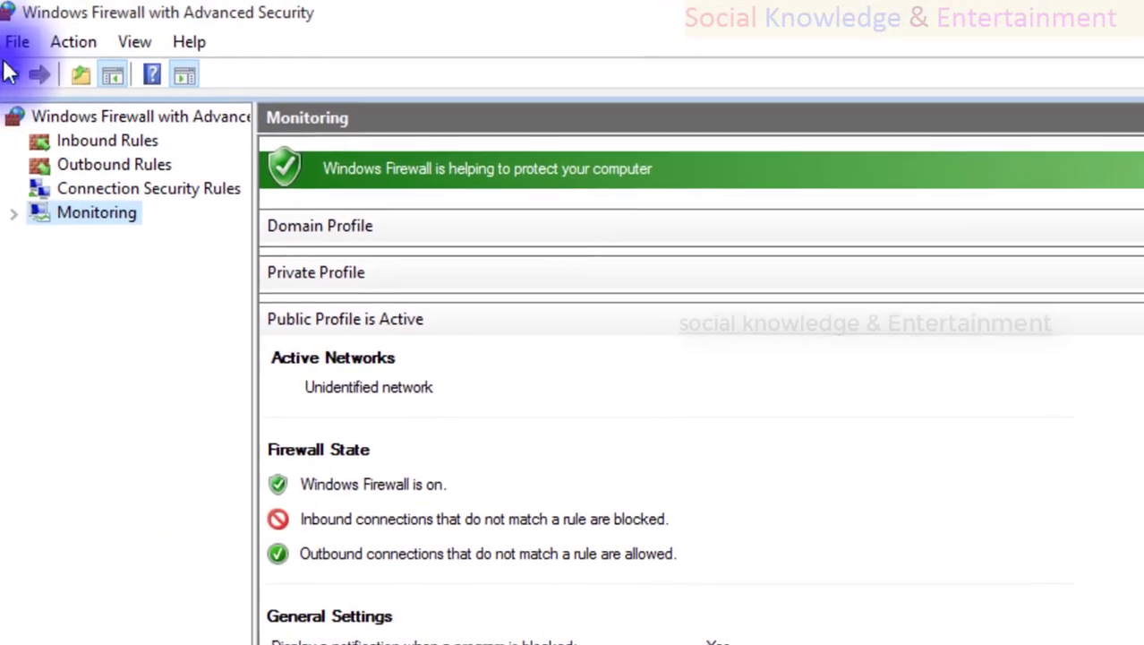
- Go back through the previously visited Security Associations and Main Mode views to Quick Mode
left_click(13, 81)
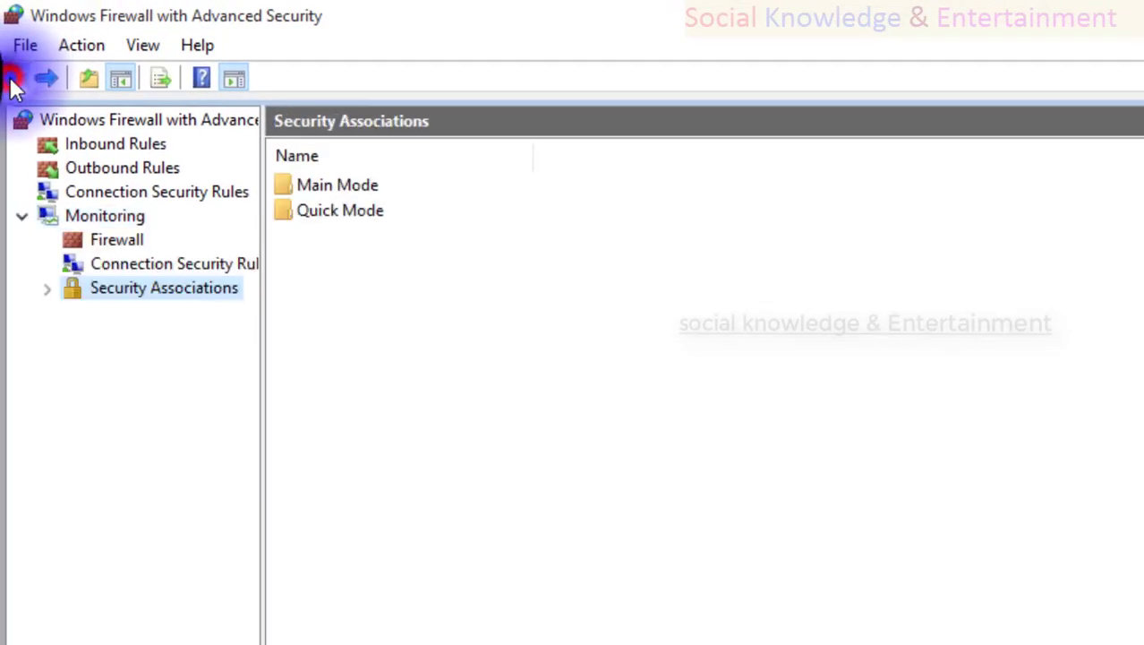
left_click(13, 83)
left_click(13, 82)
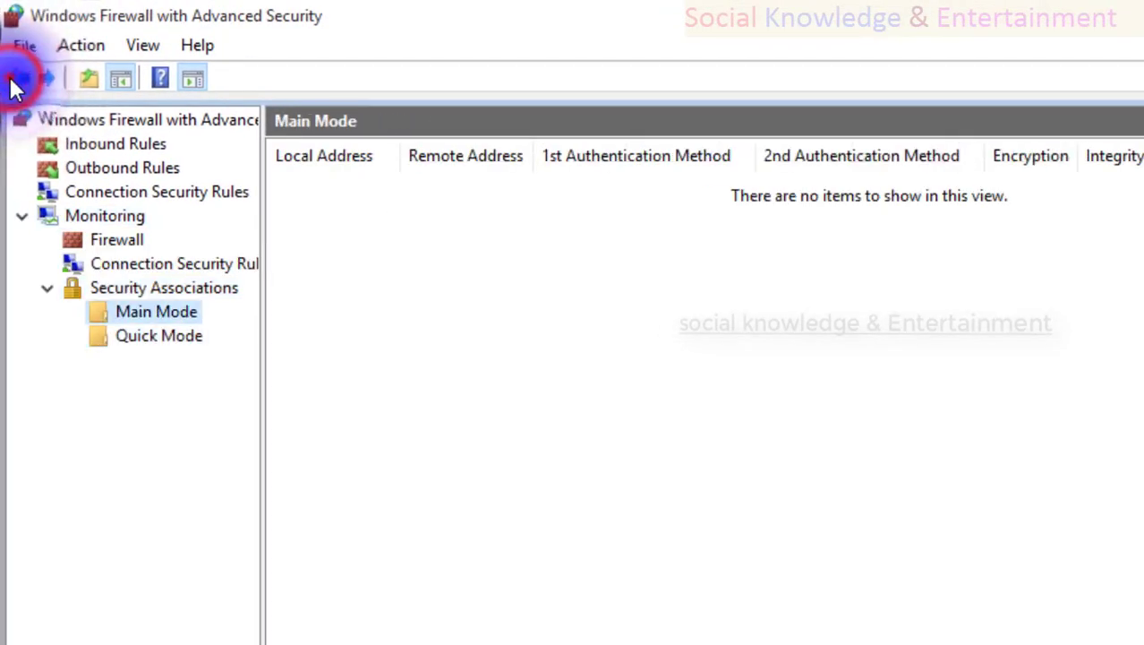
left_click(12, 83)
left_click(12, 83)
left_click(12, 83)
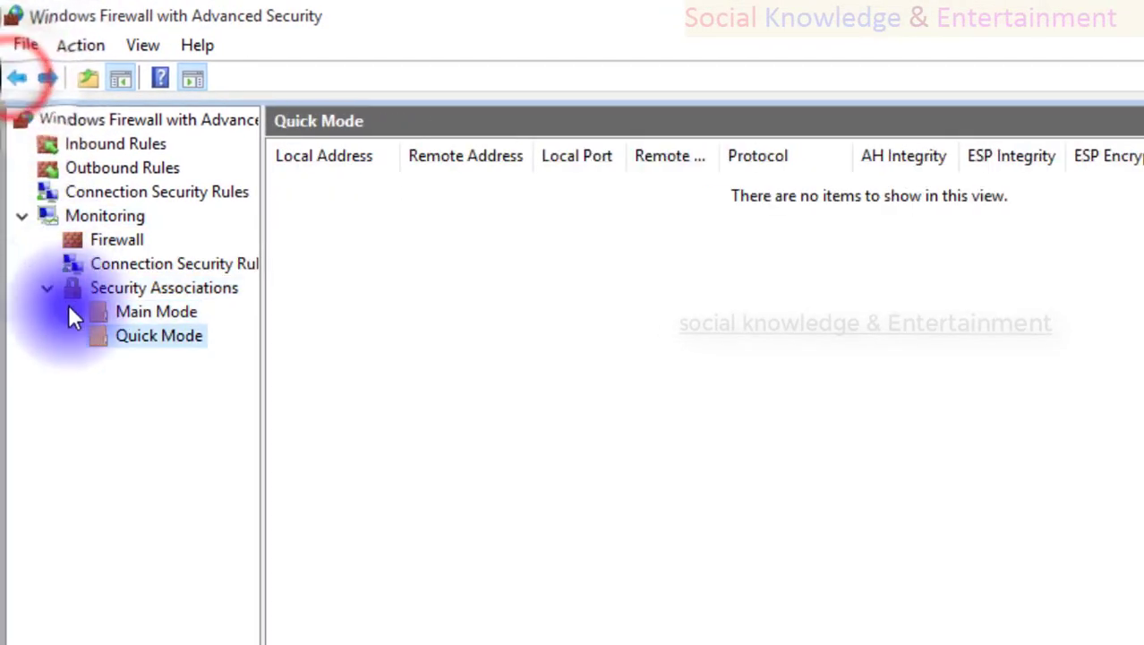
- Collapse the Security Associations and Monitoring branches and view the Windows Firewall with Advanced Security root overview
left_click(48, 286)
left_click(24, 215)
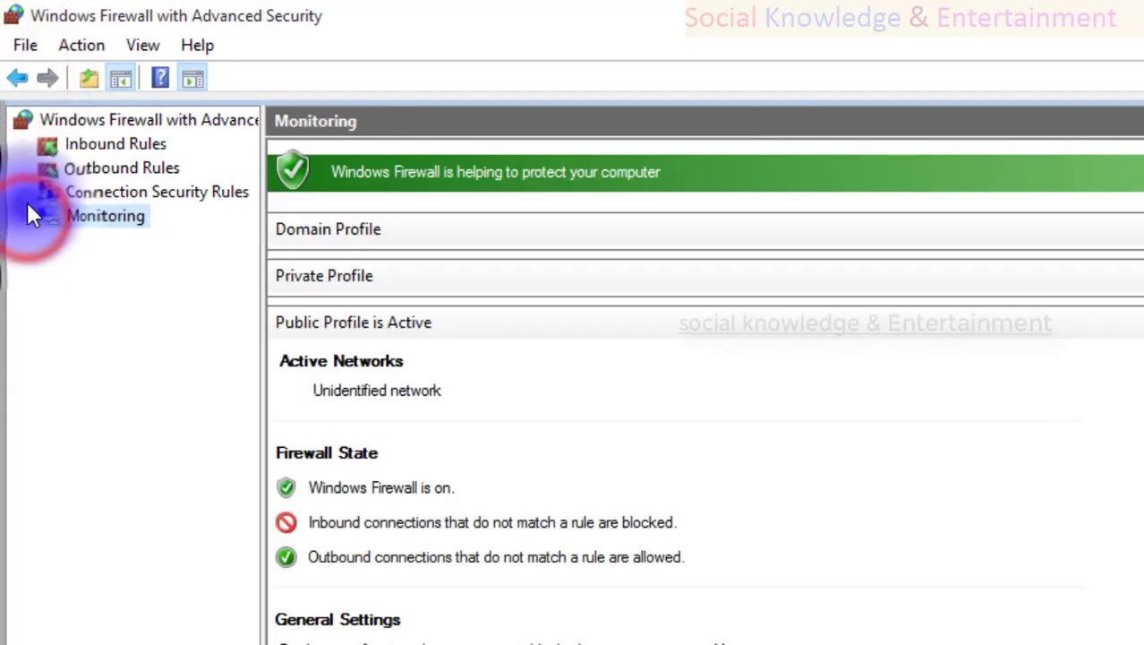
left_click(95, 121)
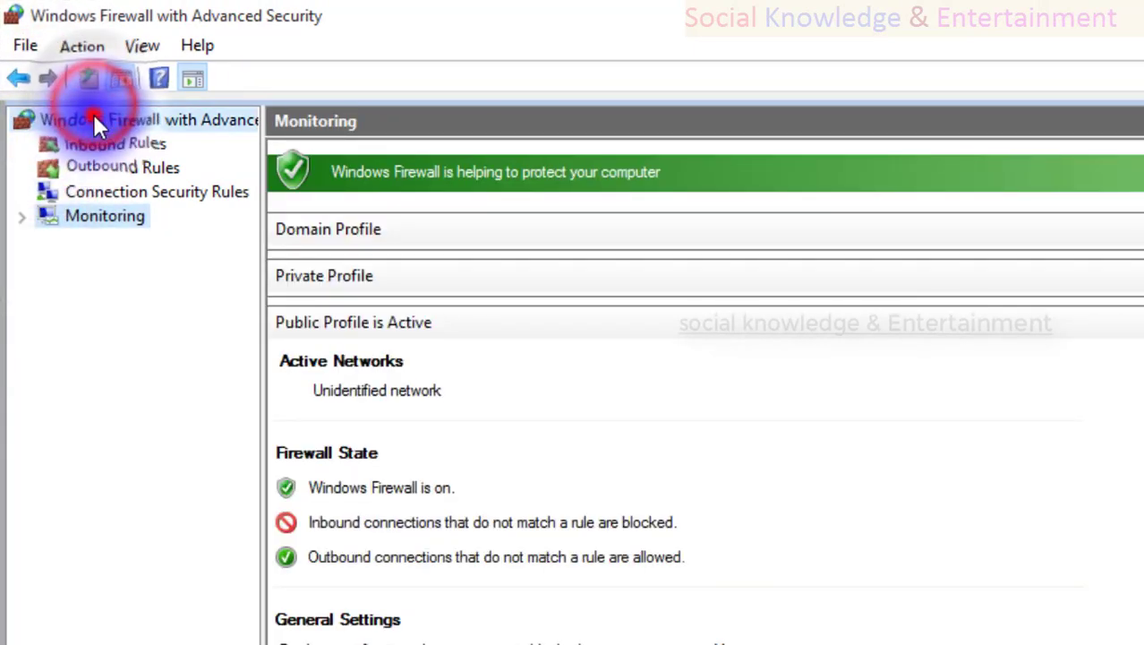
scroll(721, 430, "down", 3)
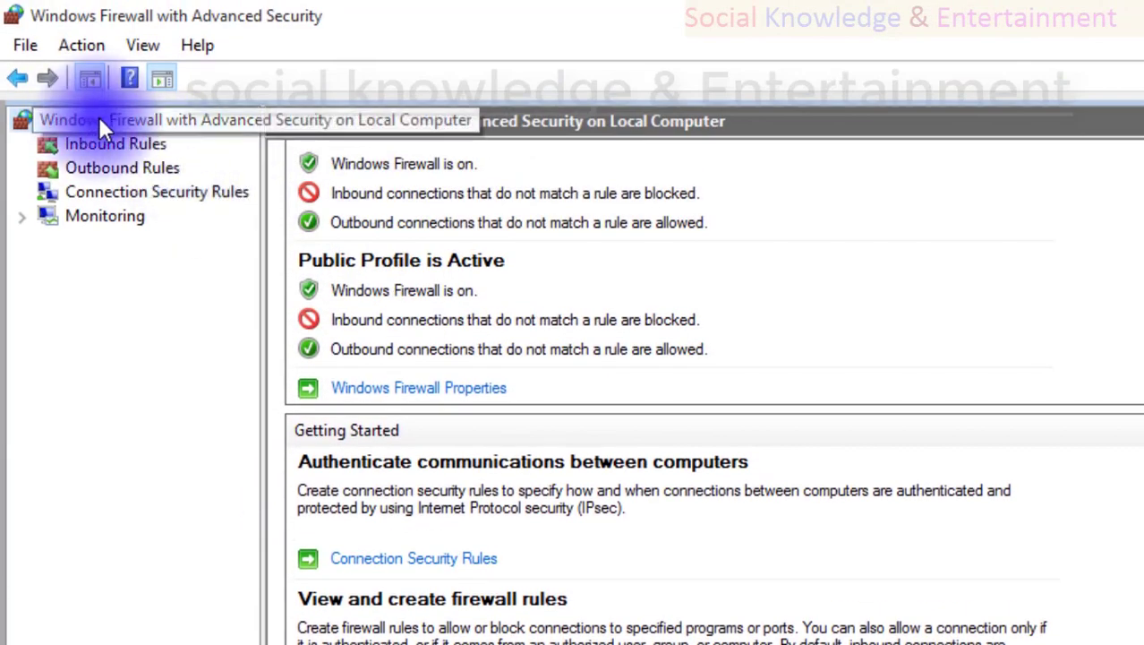
- Go back through the visited views, past the monitored Connection Security Rules, to the Monitoring overview
left_click(13, 78)
left_click(13, 79)
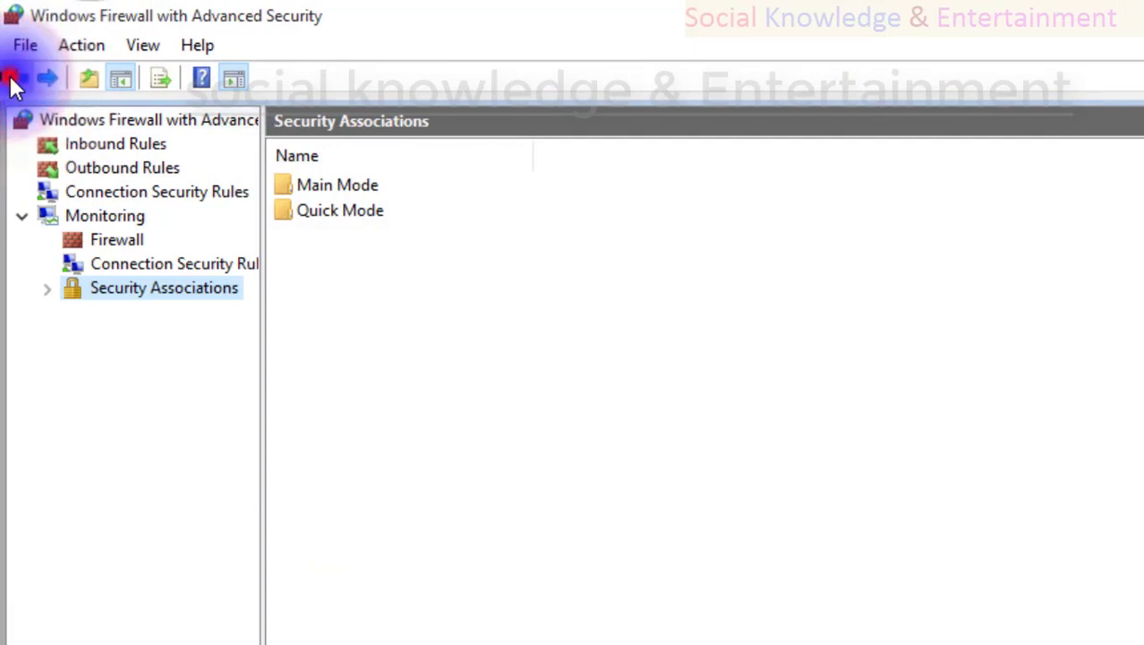
left_click(13, 78)
left_click(12, 79)
left_click(12, 79)
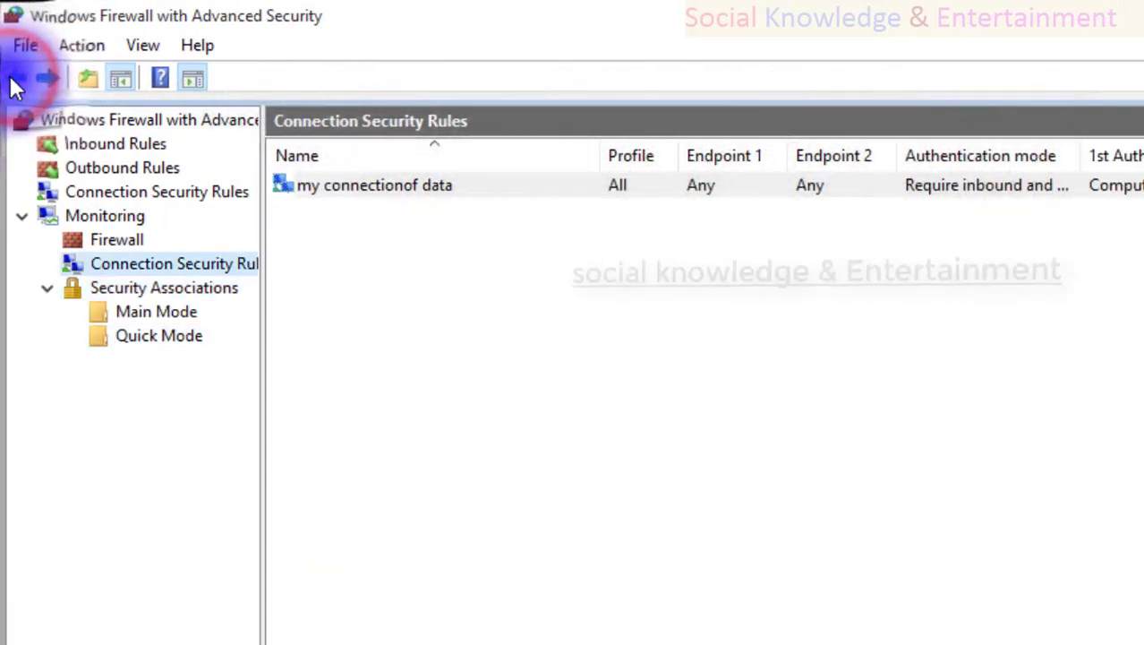
left_click(13, 78)
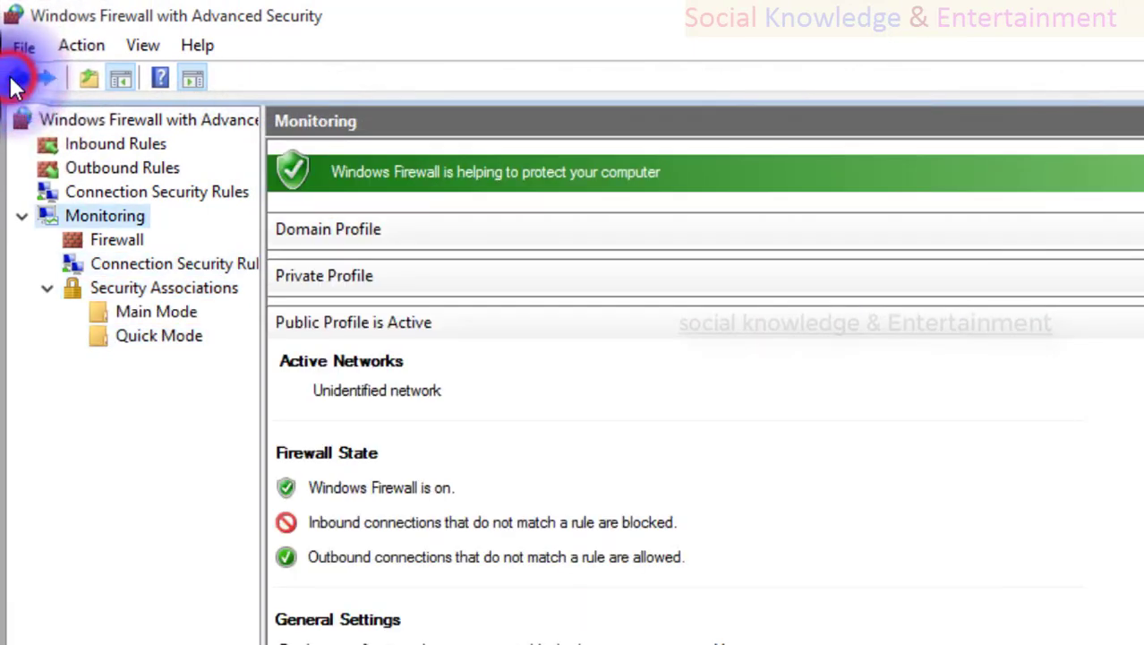
- Go up to the console's root node and toggle the display of the console tree and Action pane
left_click(87, 77)
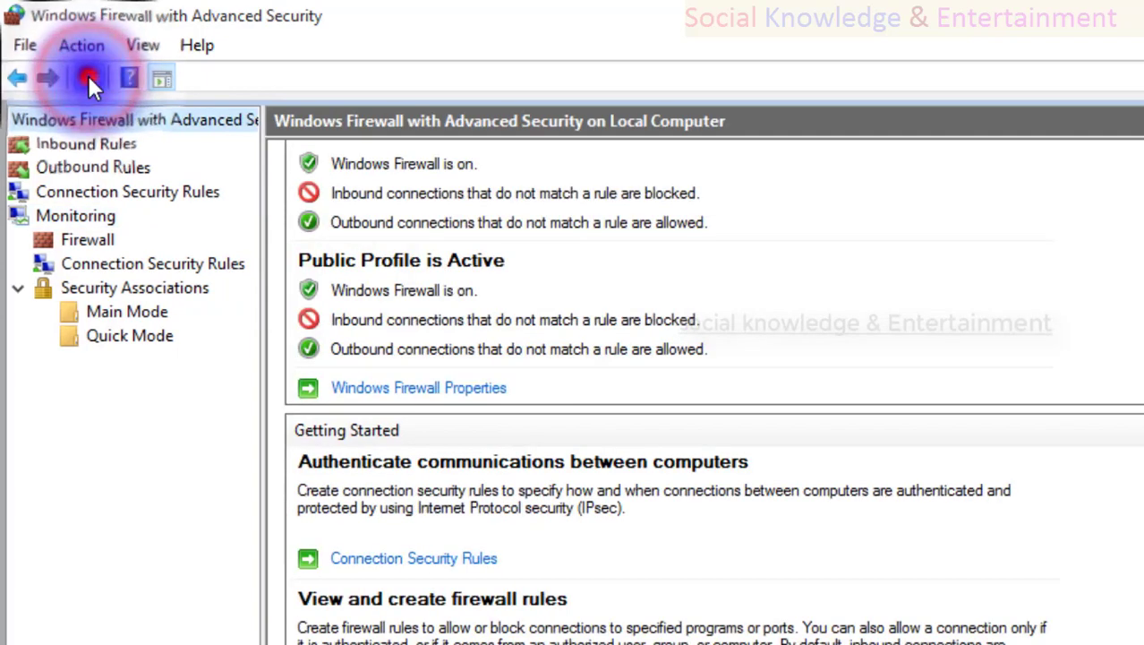
left_click(87, 77)
left_click(88, 77)
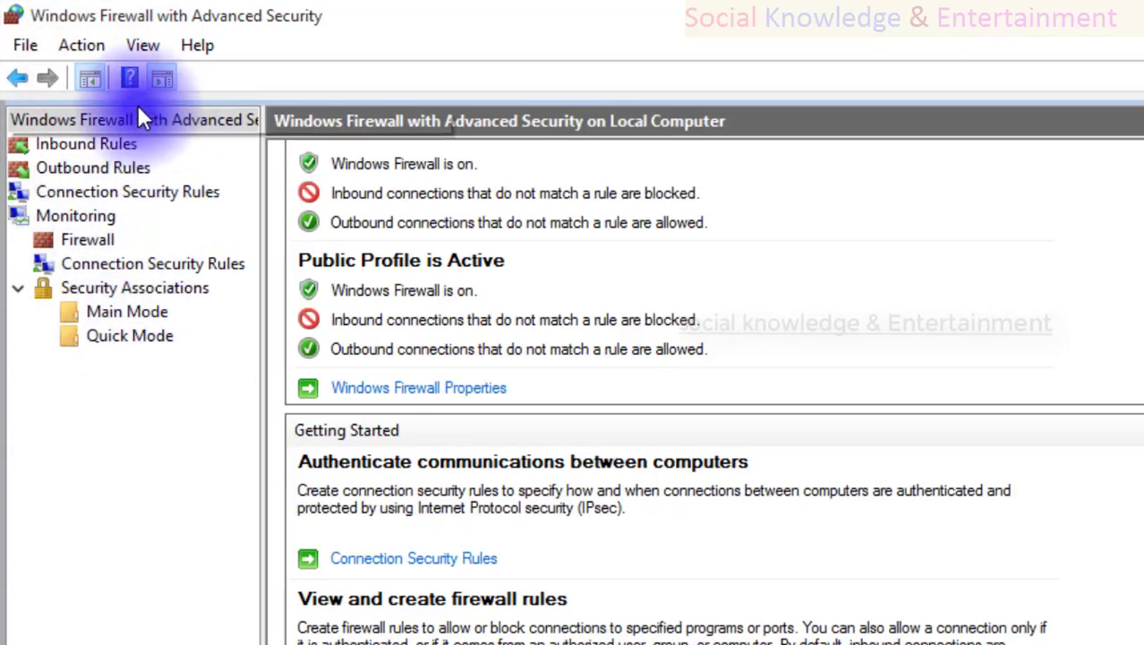
left_click(92, 78)
left_click(92, 77)
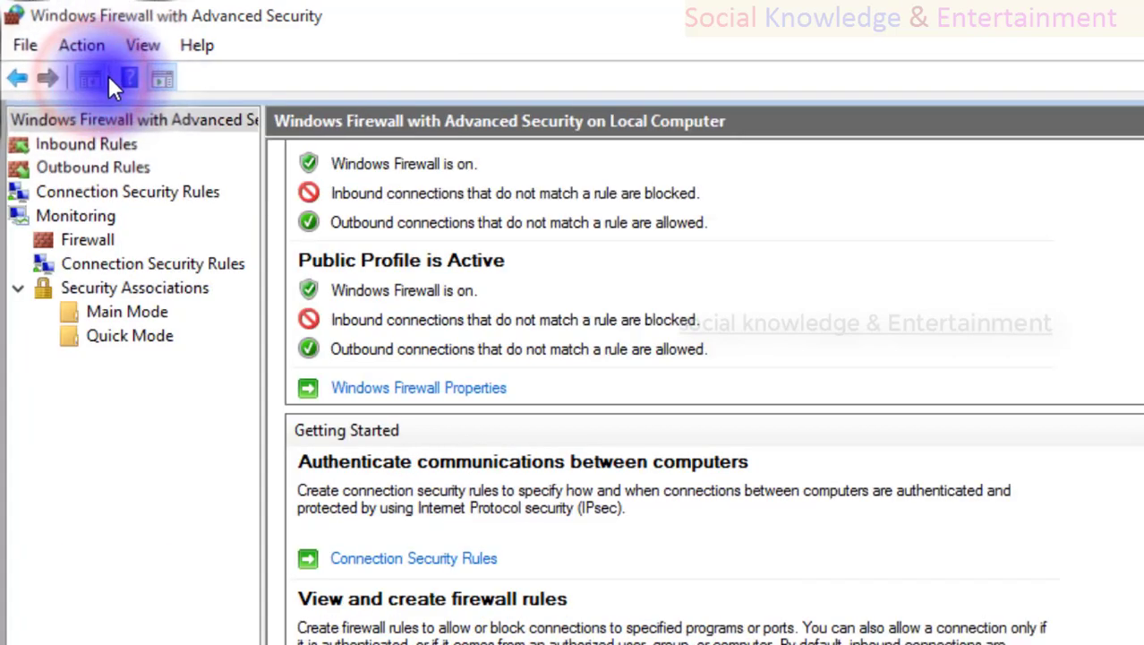
left_click(166, 78)
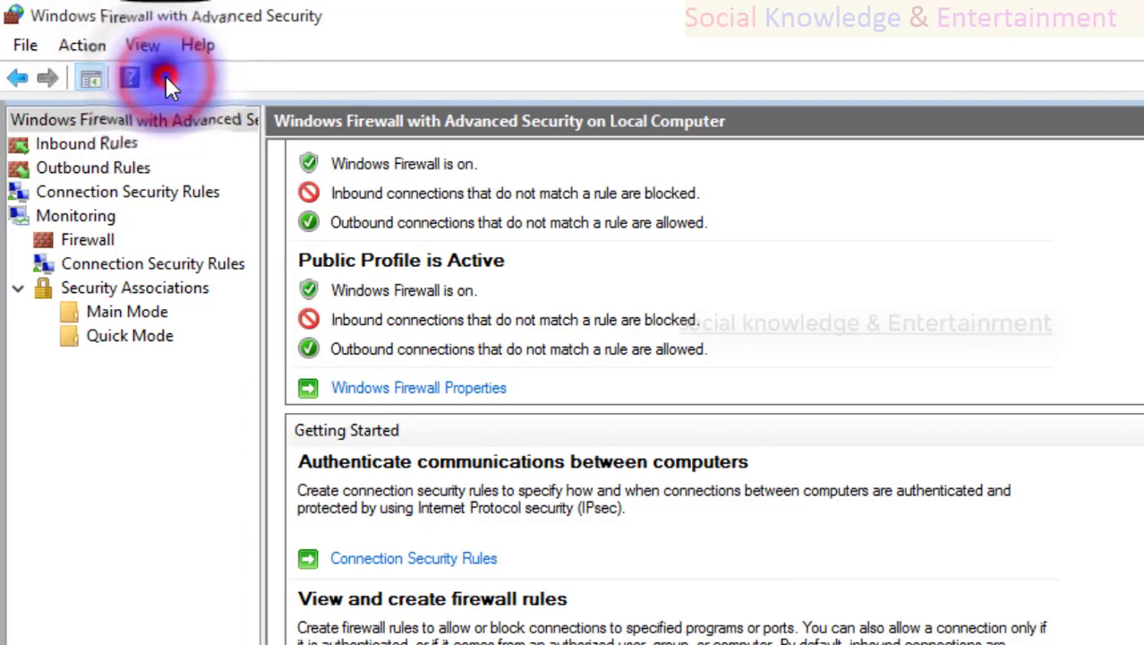
- Select the root node and review the domain, private and public profile states in its overview
left_click(28, 78)
left_click(28, 78)
left_click(35, 119)
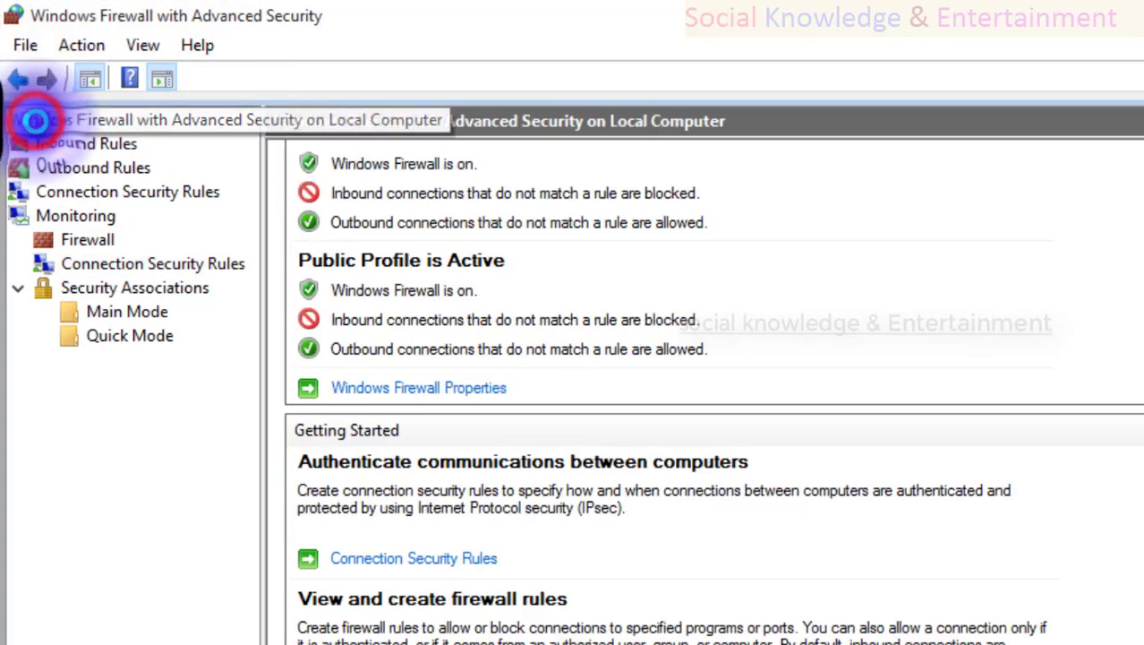
scroll(918, 630, "up", 3)
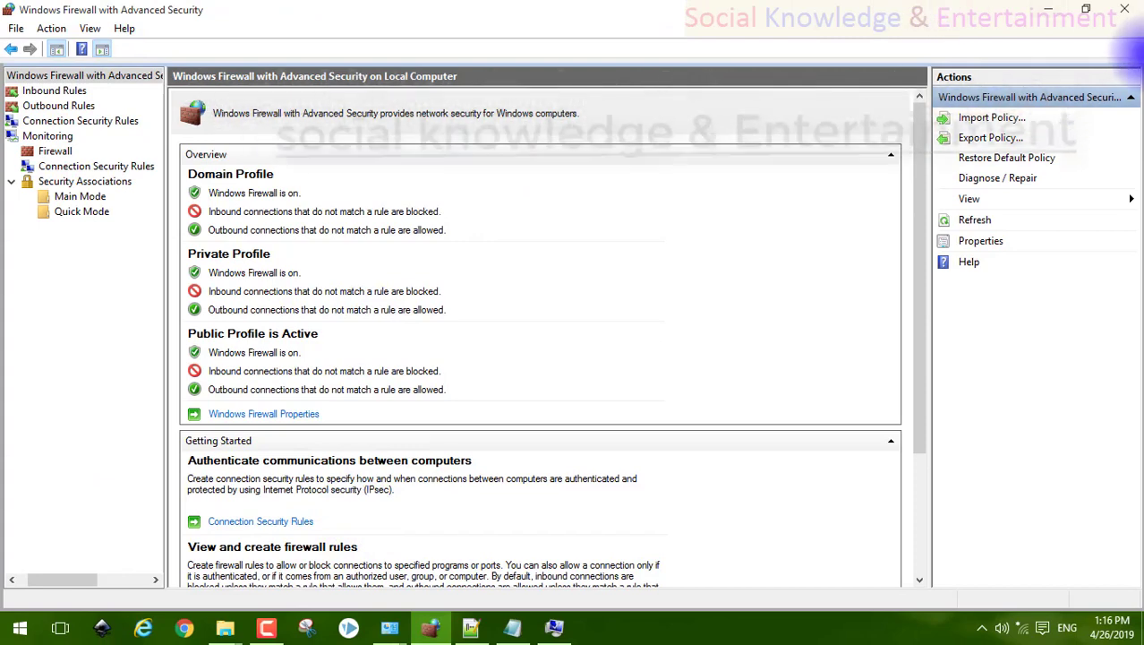
- Close the Windows Firewall with Advanced Security console and switch to the Windows Firewall window in Control Panel
left_click(1124, 9)
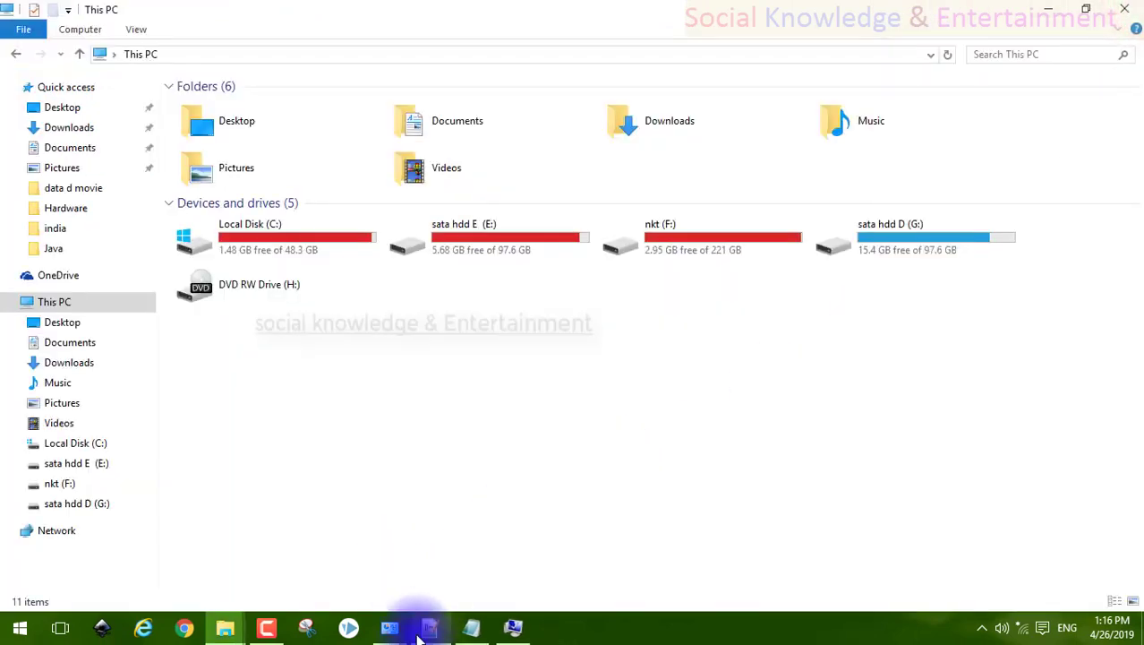
mouse_move(405, 636)
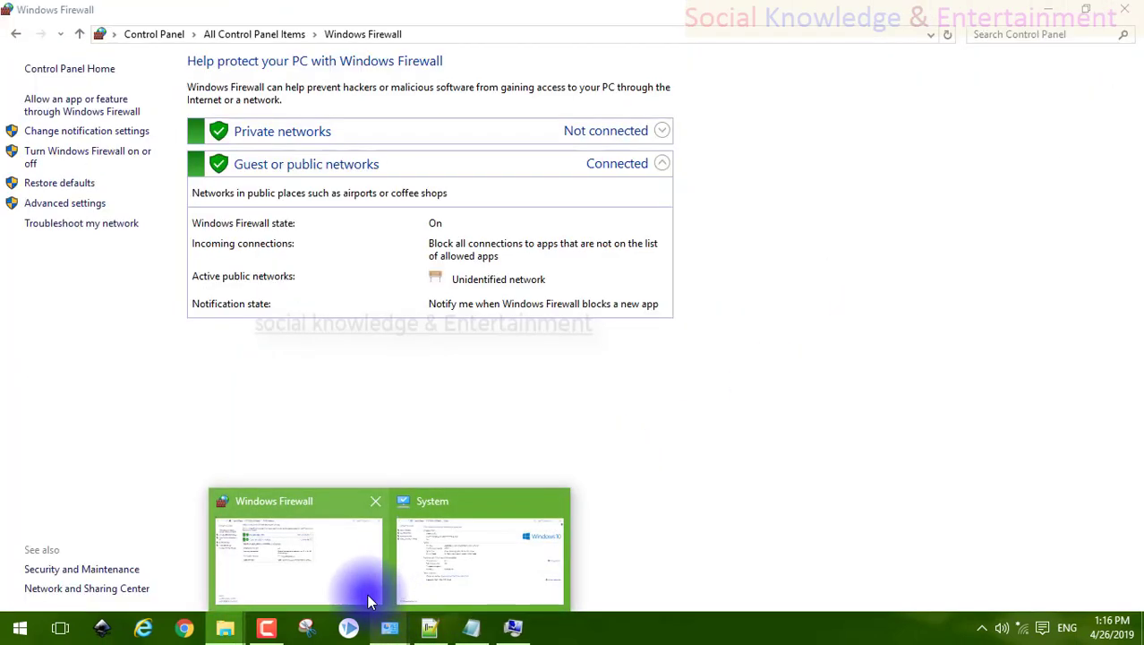
left_click(366, 593)
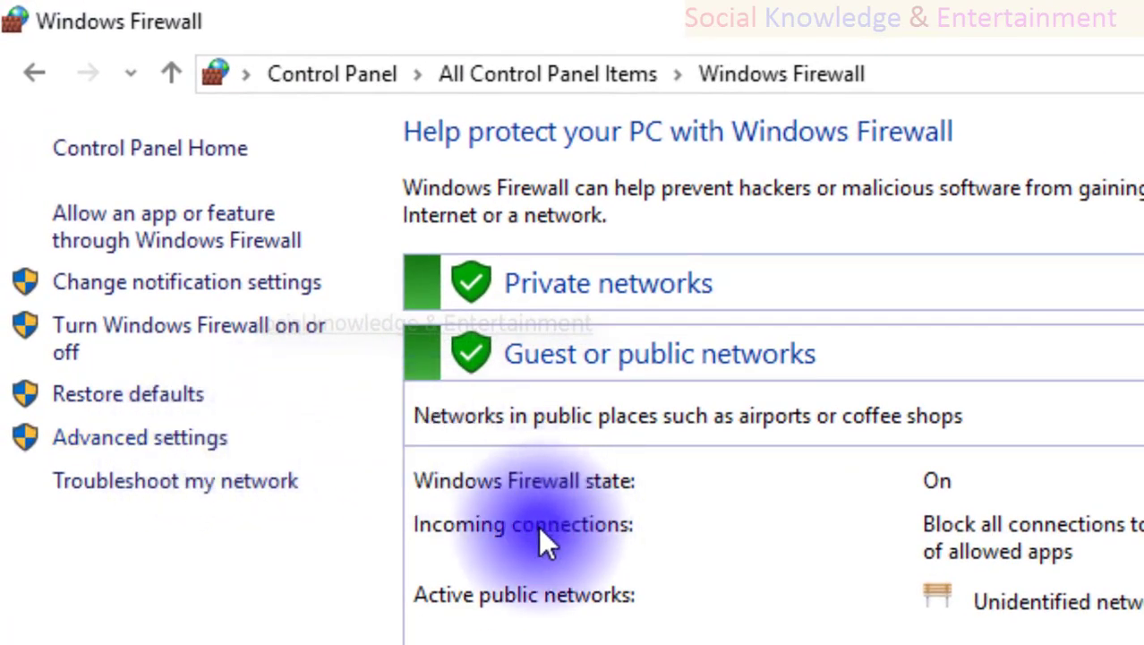
- View the Network and Internet troubleshooters, go up to All Control Panel Items and reopen Windows Firewall
left_click(206, 499)
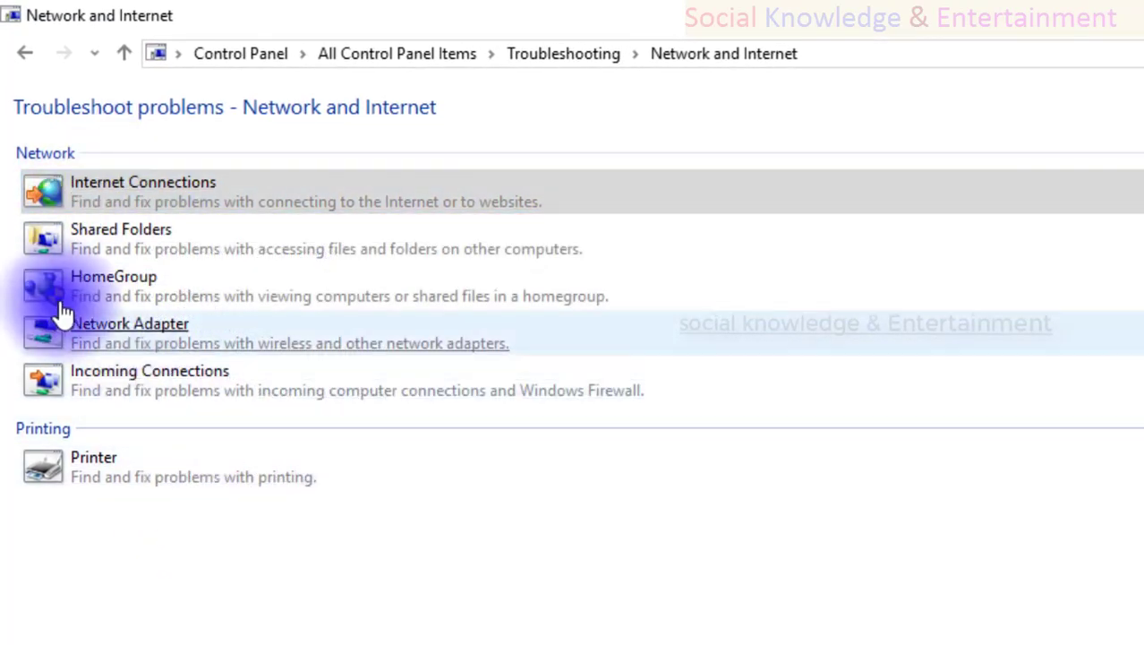
left_click(121, 53)
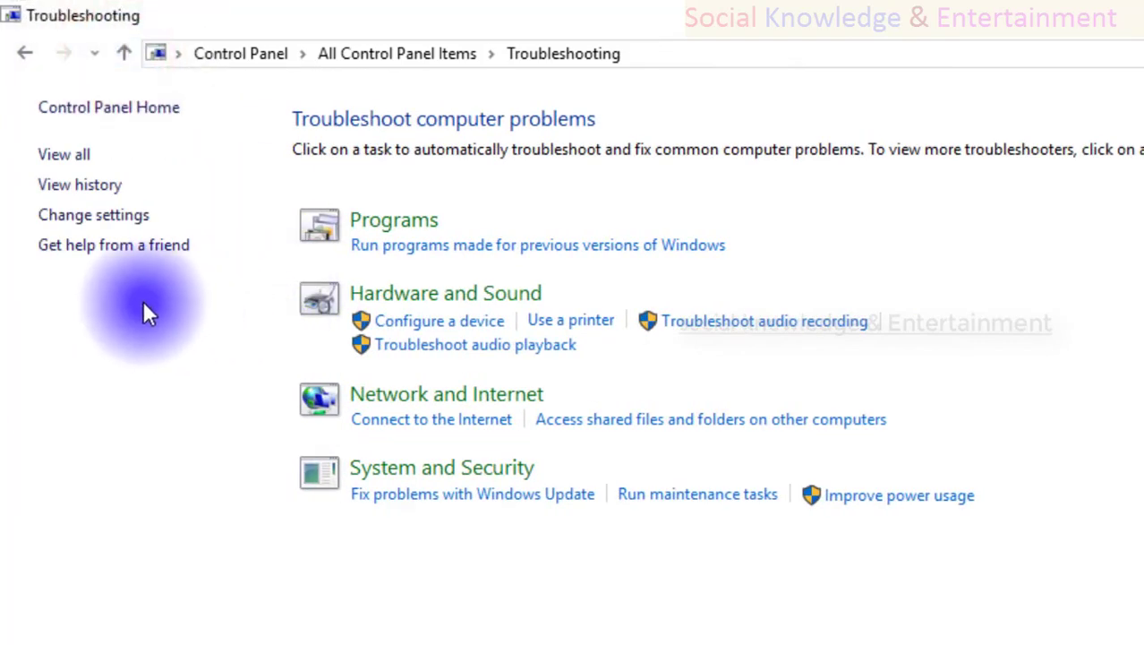
left_click(121, 53)
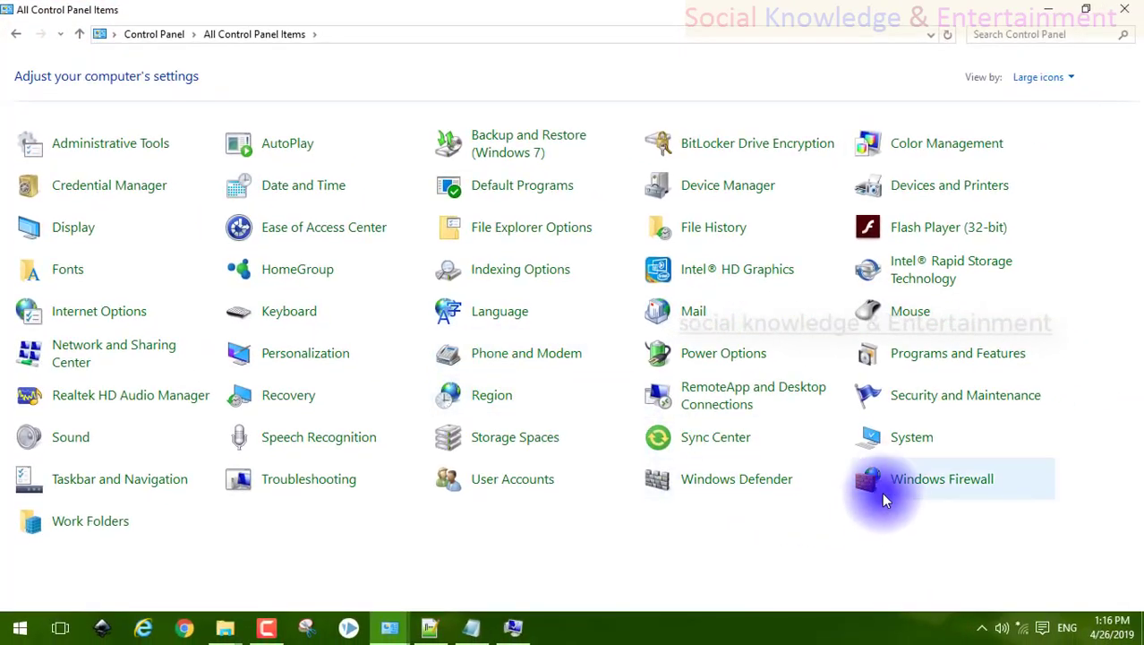
left_click(890, 484)
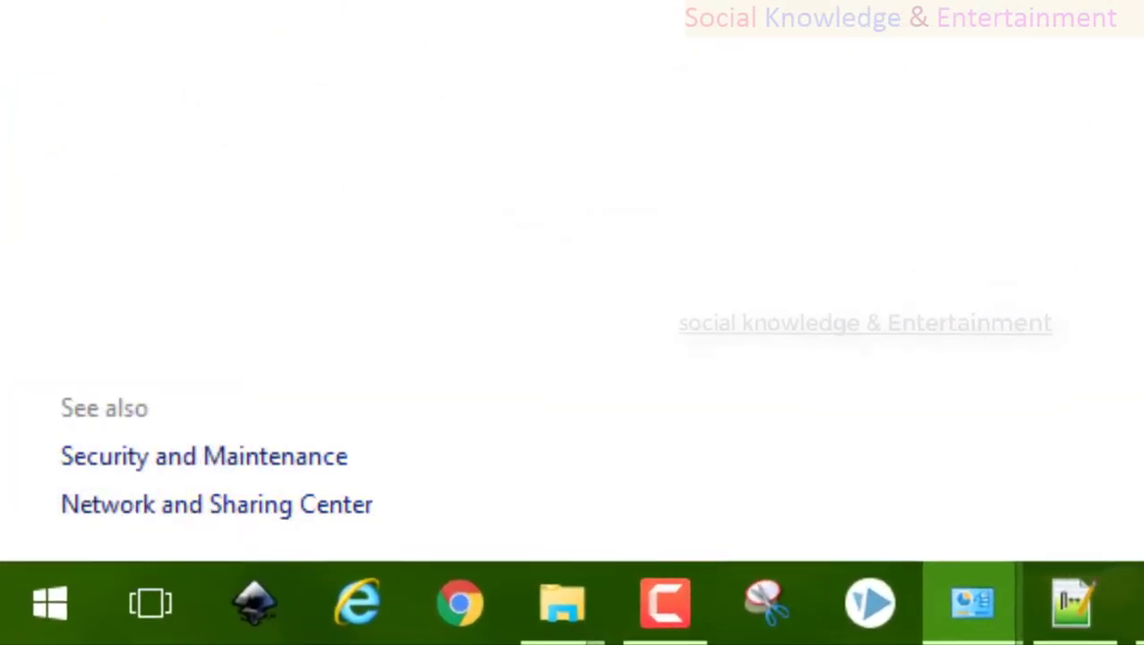
- Expand the Private networks details for review, and collapse both the Guest or public networks and Private networks sections
left_click(312, 132)
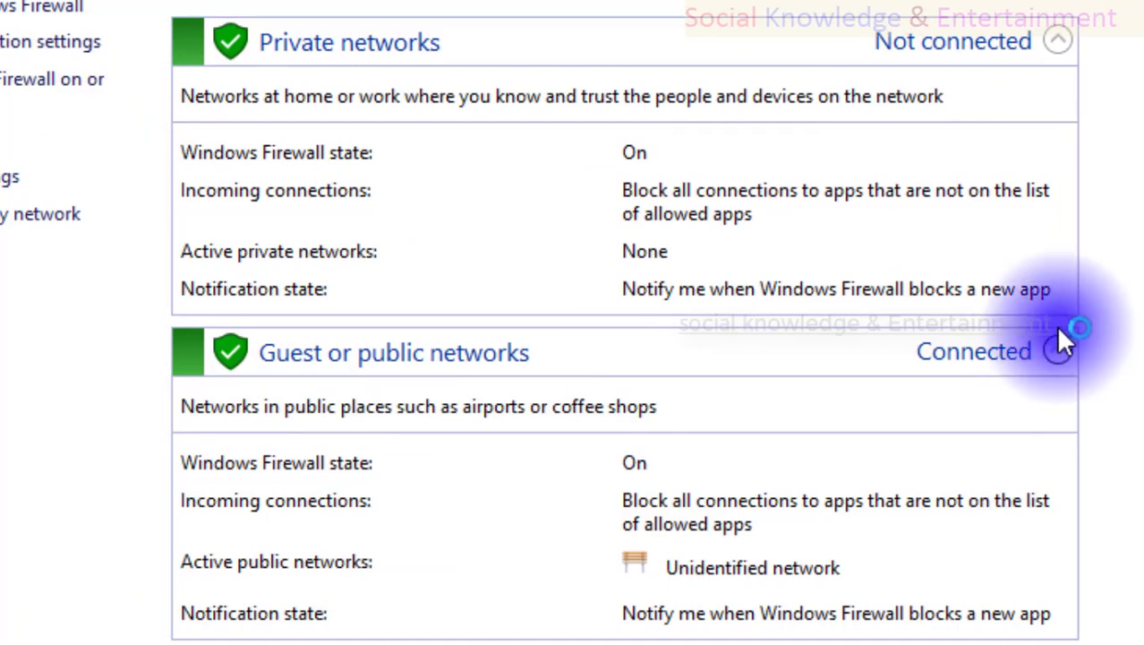
left_click(1057, 350)
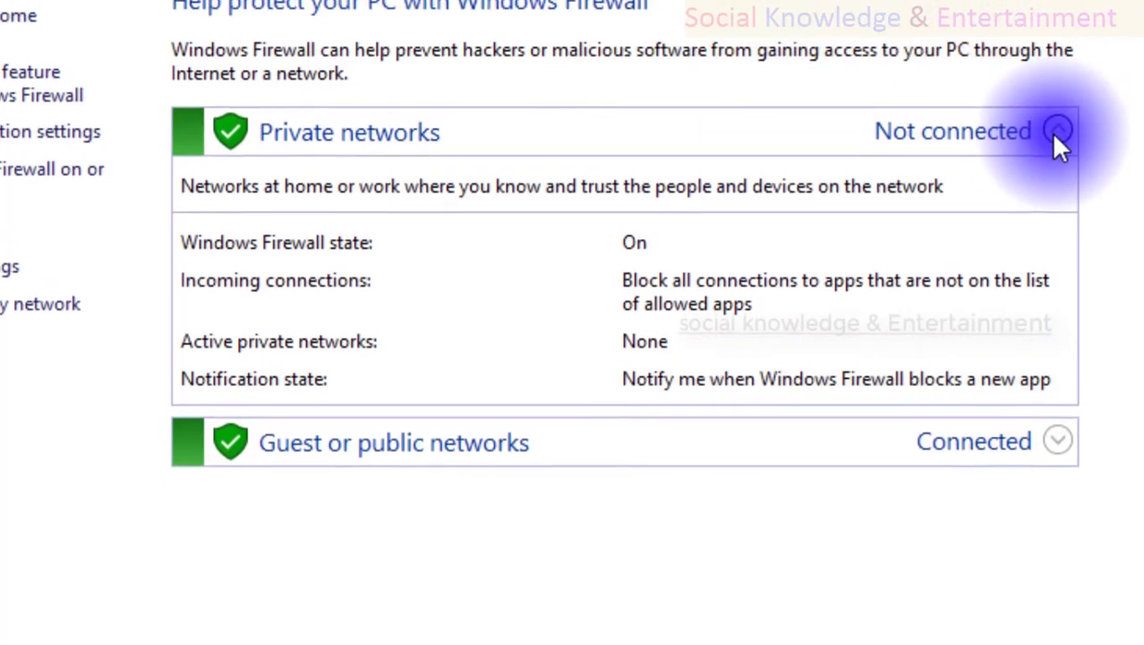
left_click(1057, 245)
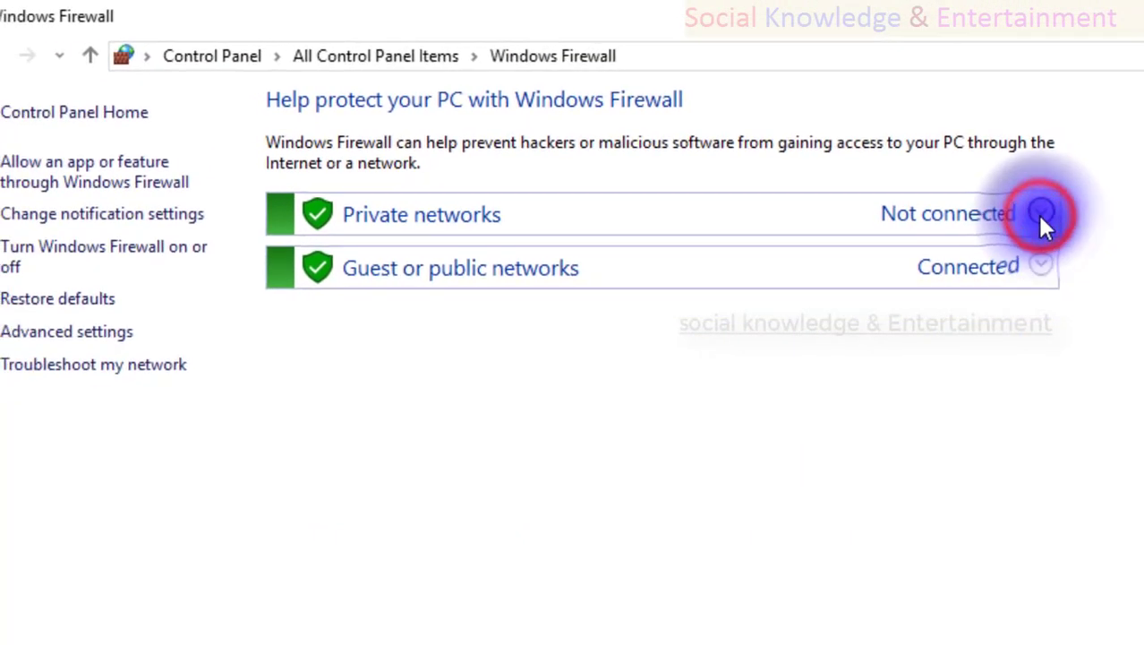
left_click(148, 109)
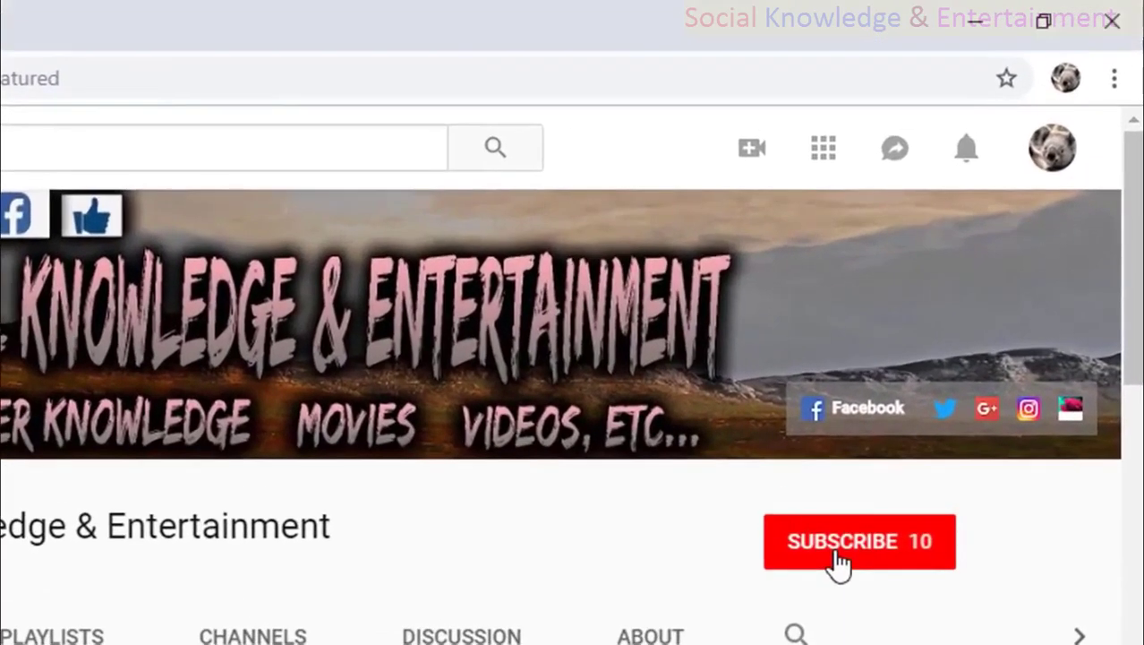
- Subscribe to the Social Knowledge & Entertainment channel on YouTube
left_click(971, 314)
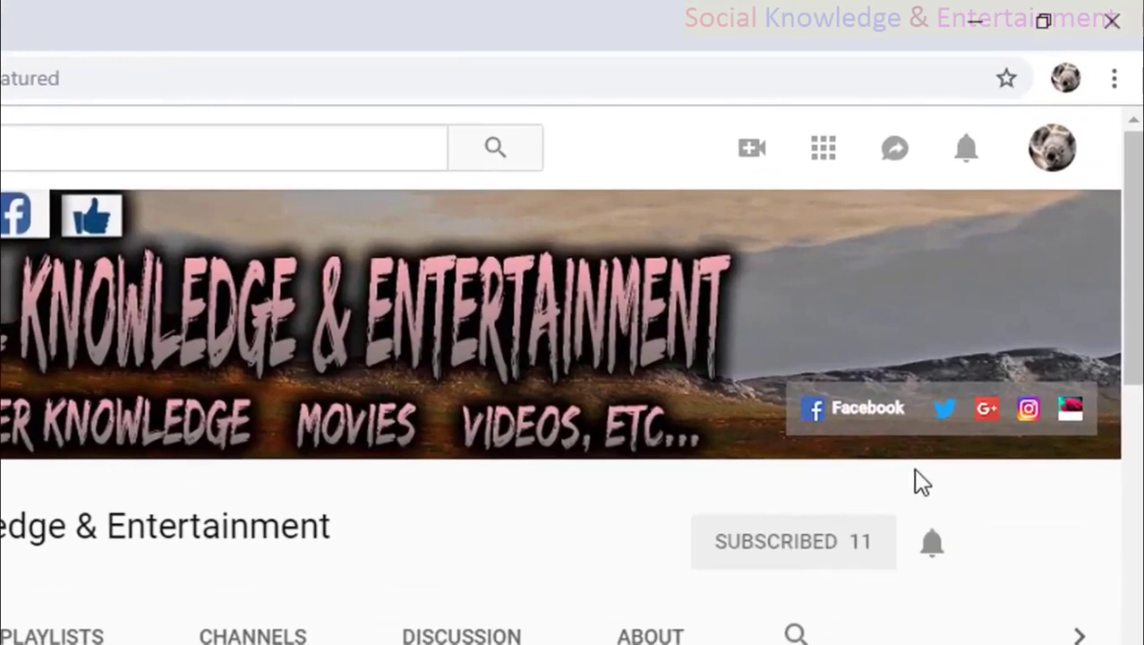